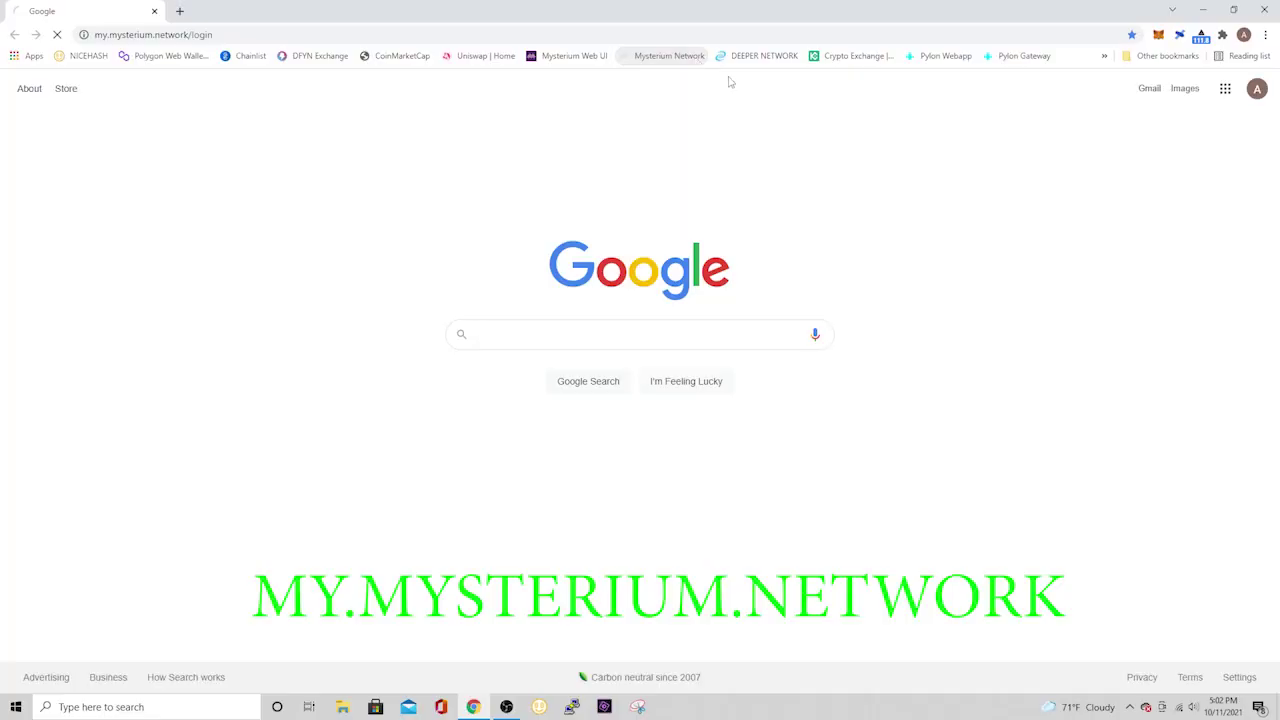
Load my.mysterium.network/login, review the node introduction, and open the Raspberry Pi setup guide.
key("Return")
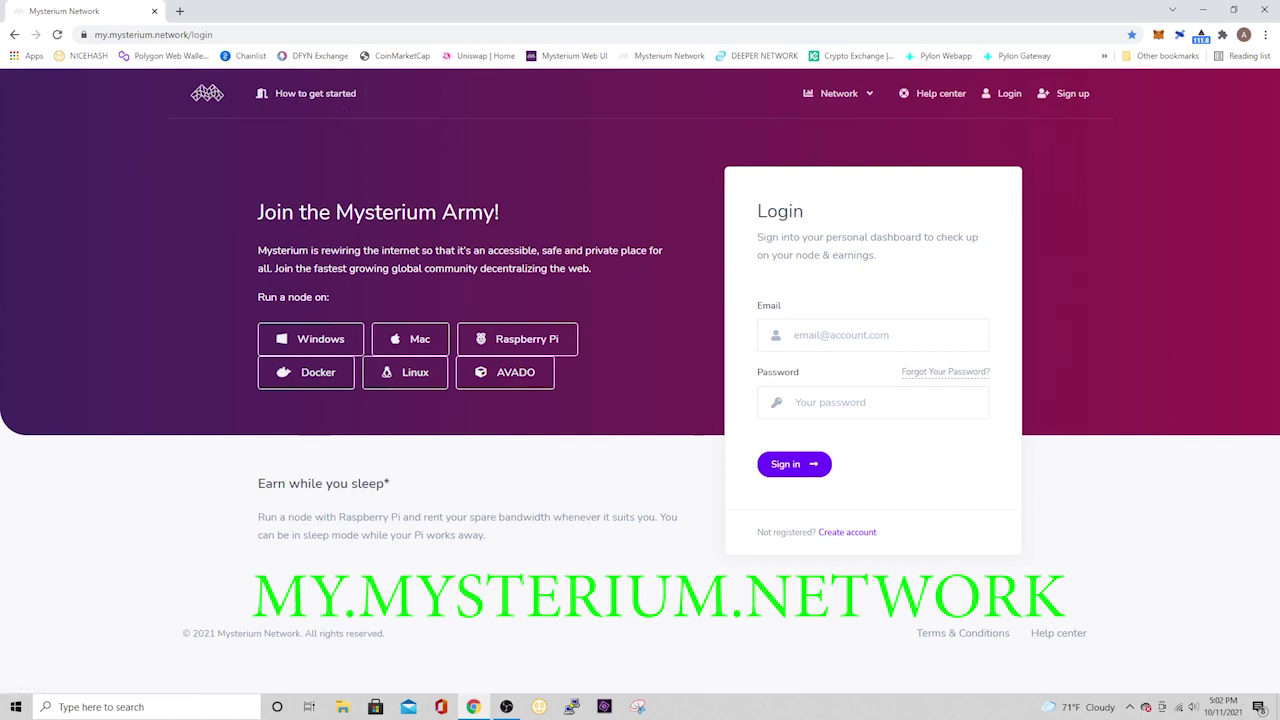
left_click_drag(258, 250, 643, 289)
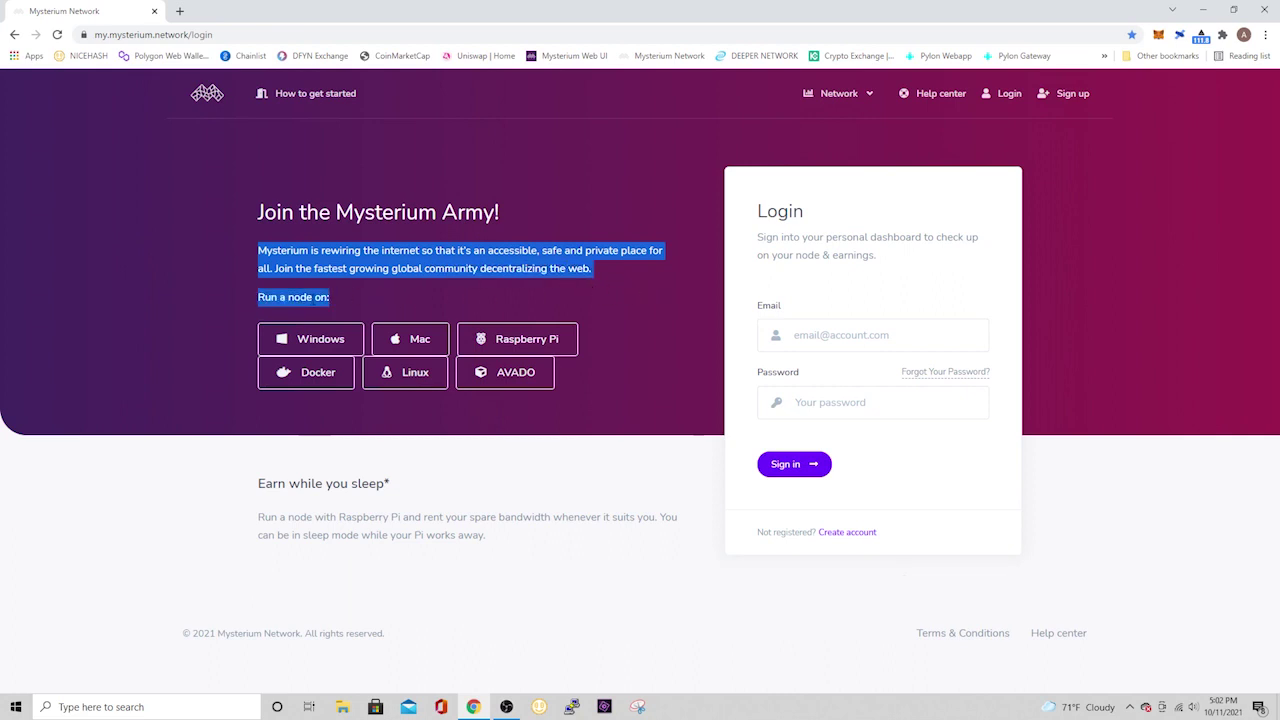
left_click(251, 295)
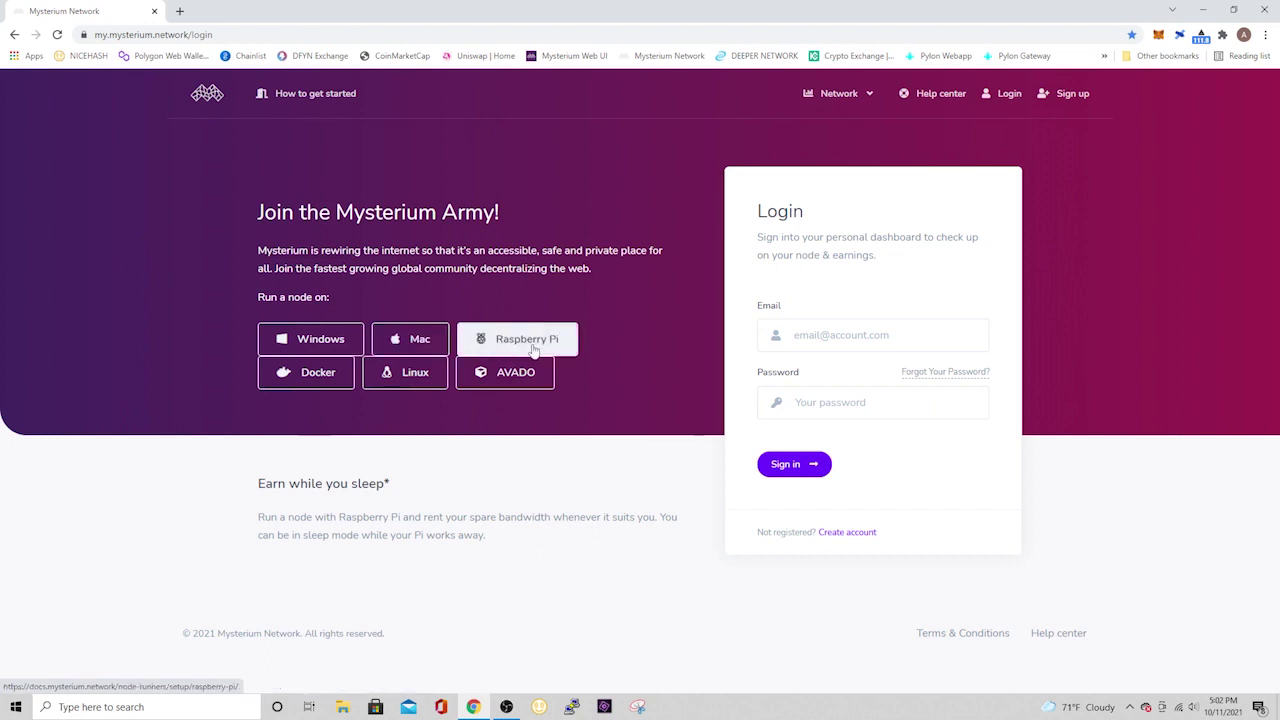
left_click_drag(250, 485, 503, 540)
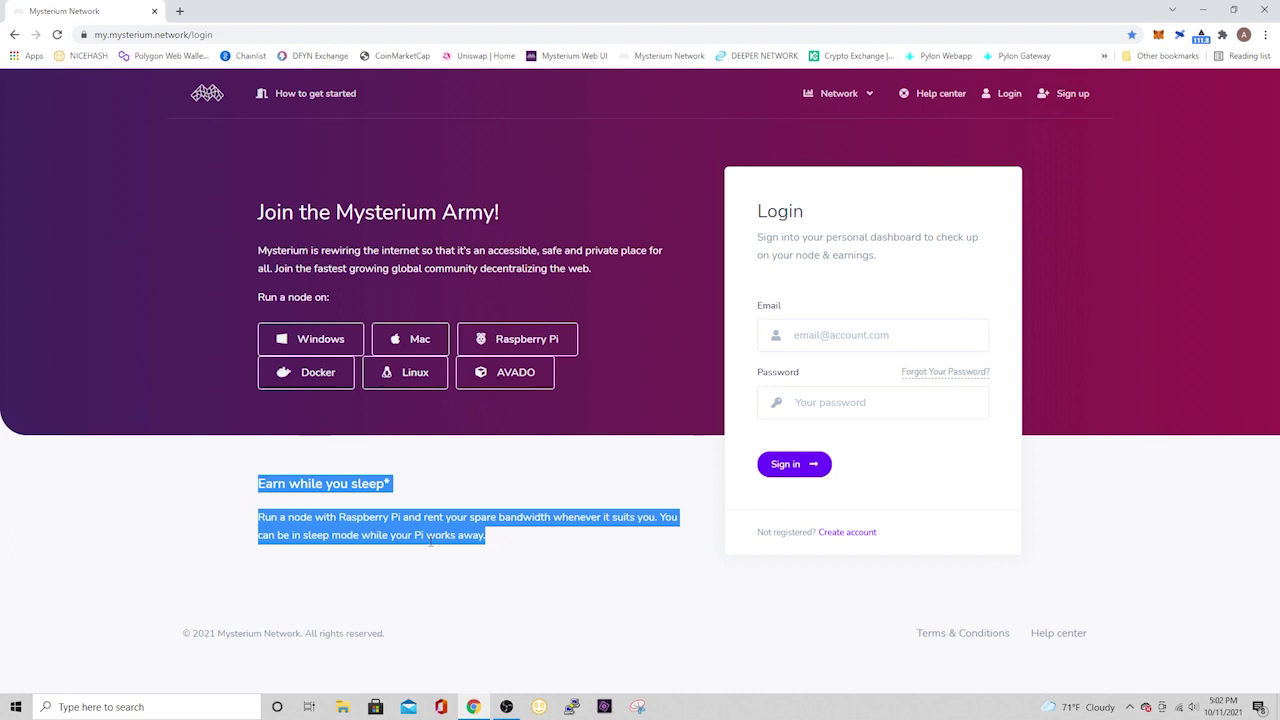
left_click(540, 340)
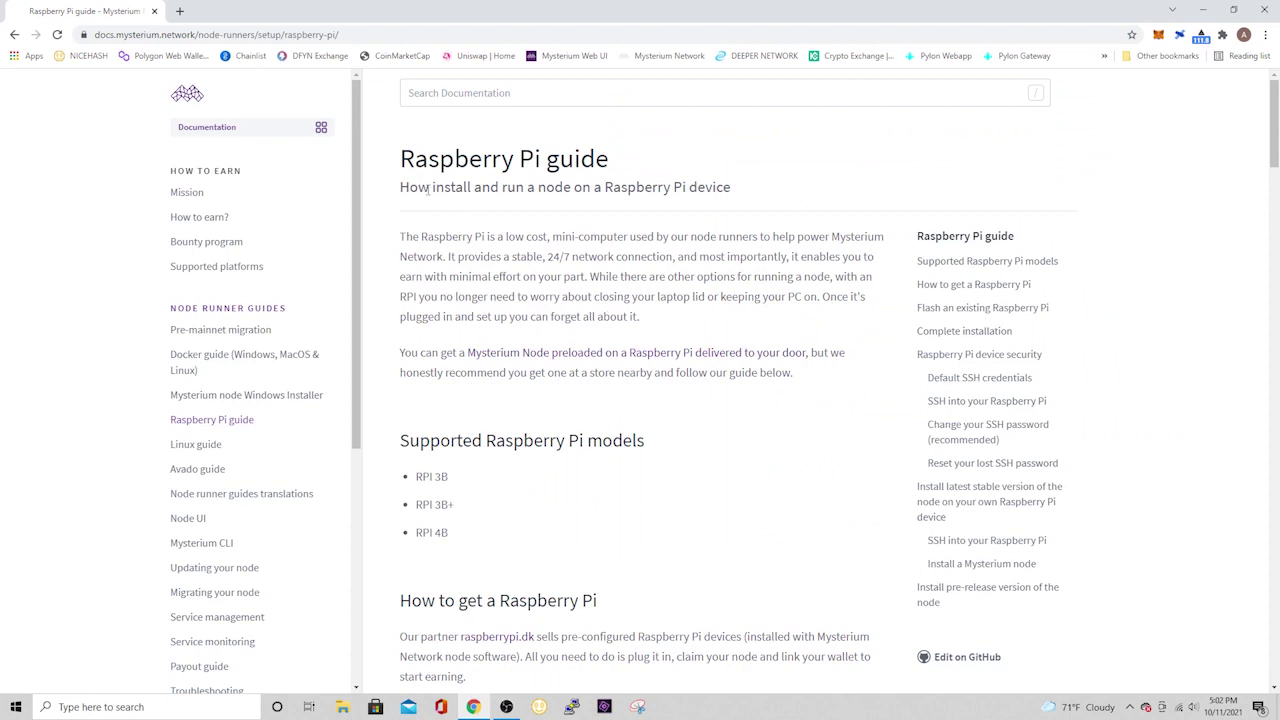
Read the Raspberry Pi guide's introduction, supported models, and section on how to get a Raspberry Pi.
left_click_drag(401, 234, 860, 278)
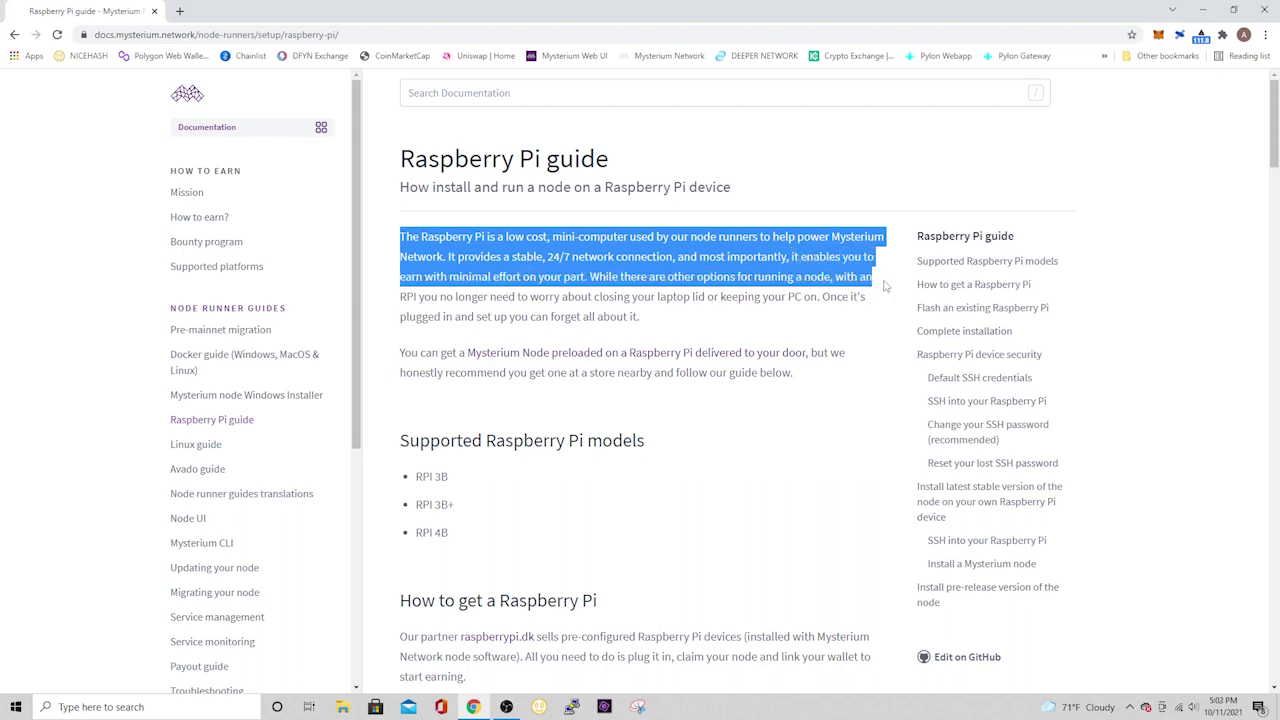
left_click(797, 346)
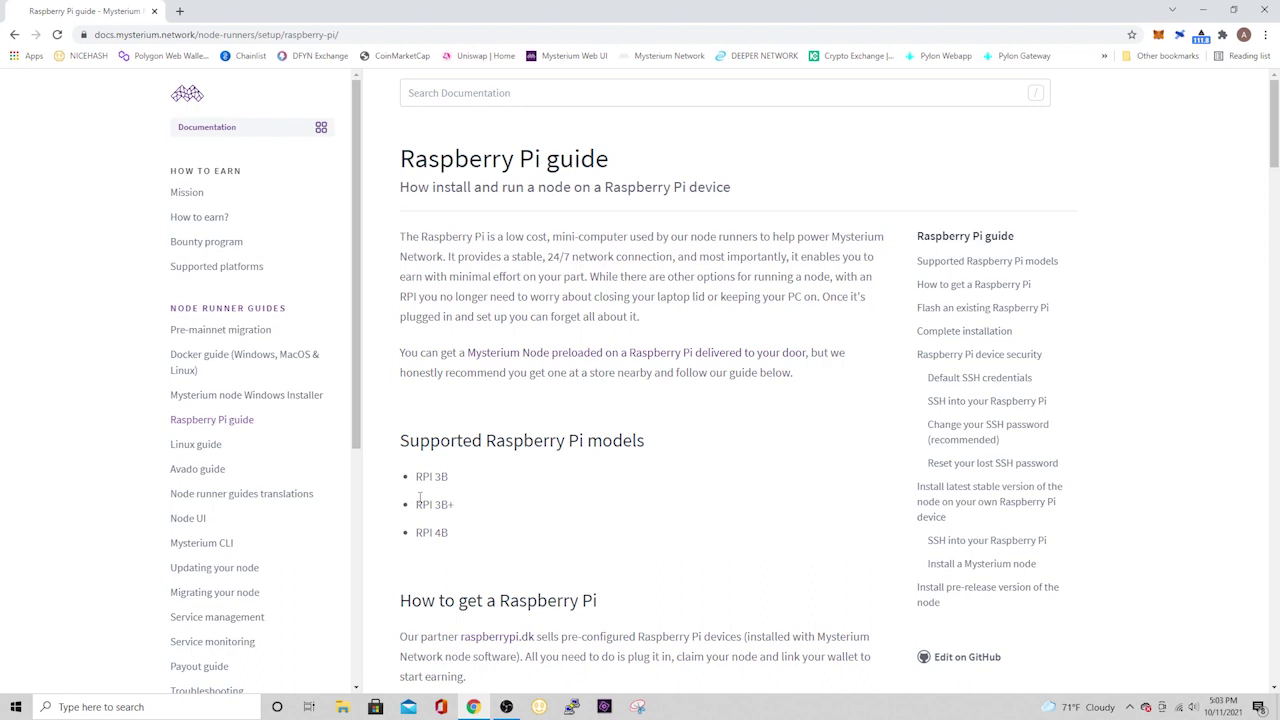
left_click_drag(406, 508, 444, 506)
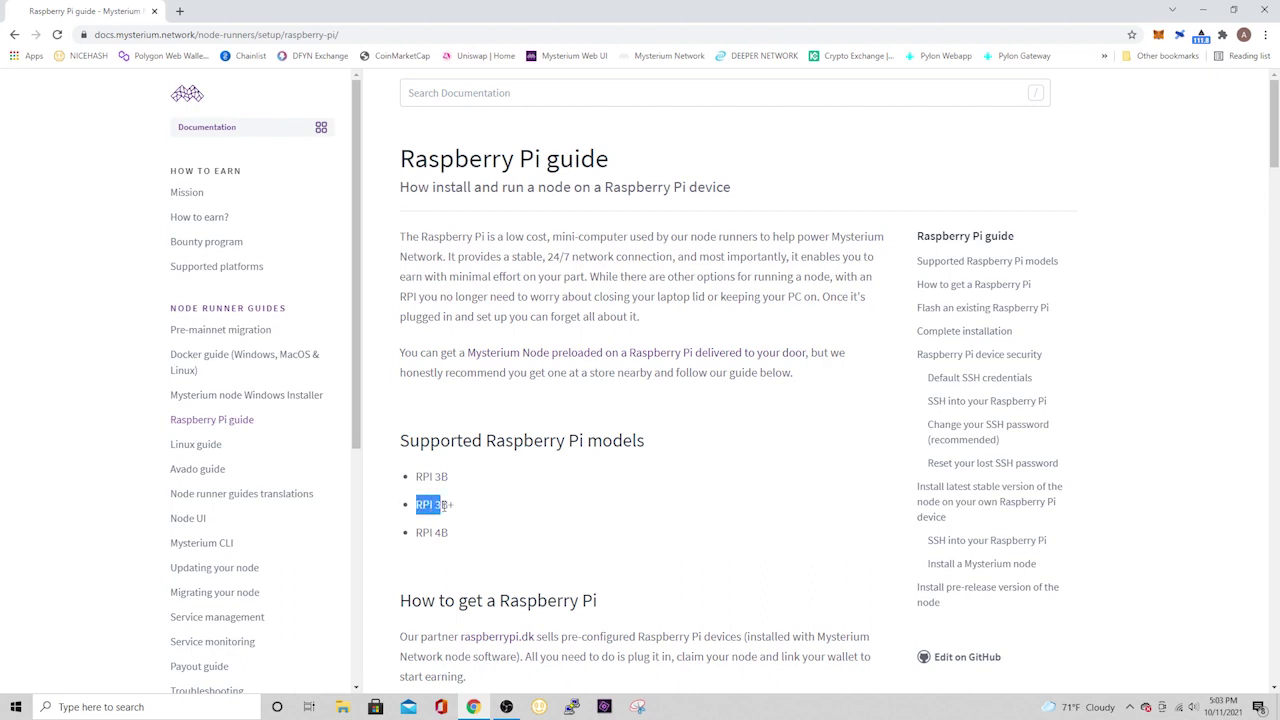
left_click(508, 514)
scroll(509, 518, "down", 3)
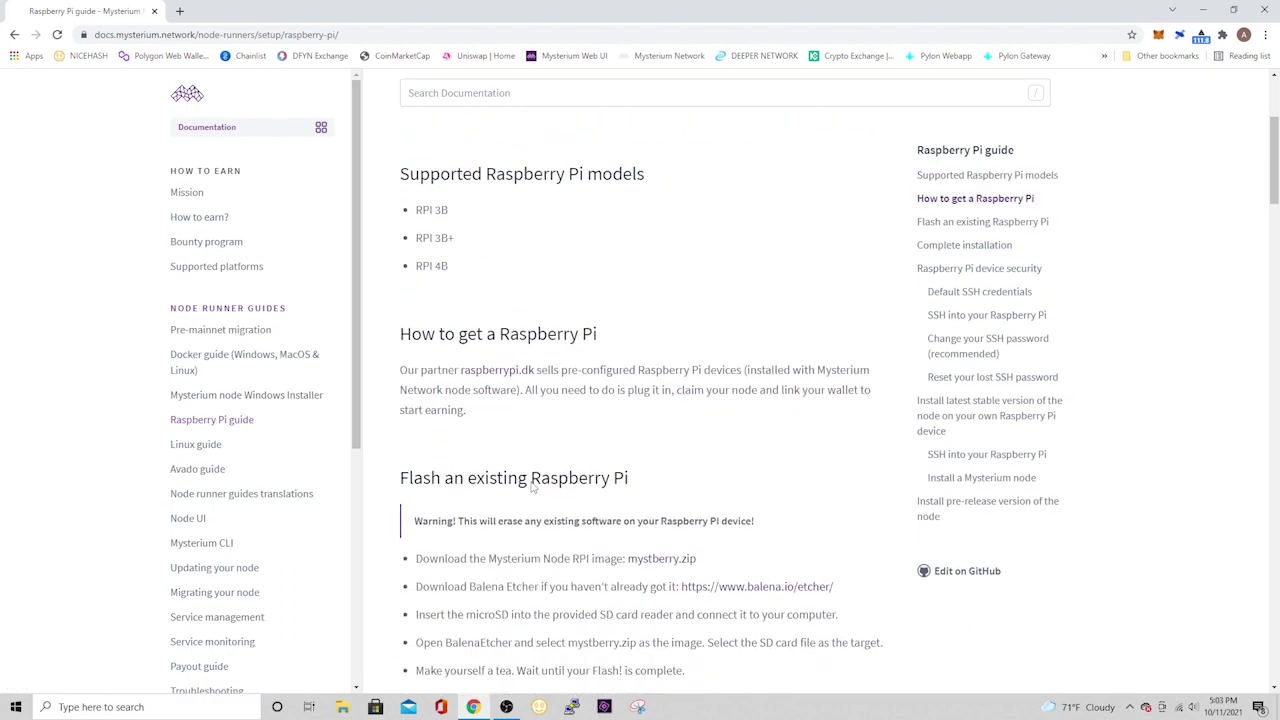
scroll(533, 487, "down", 1)
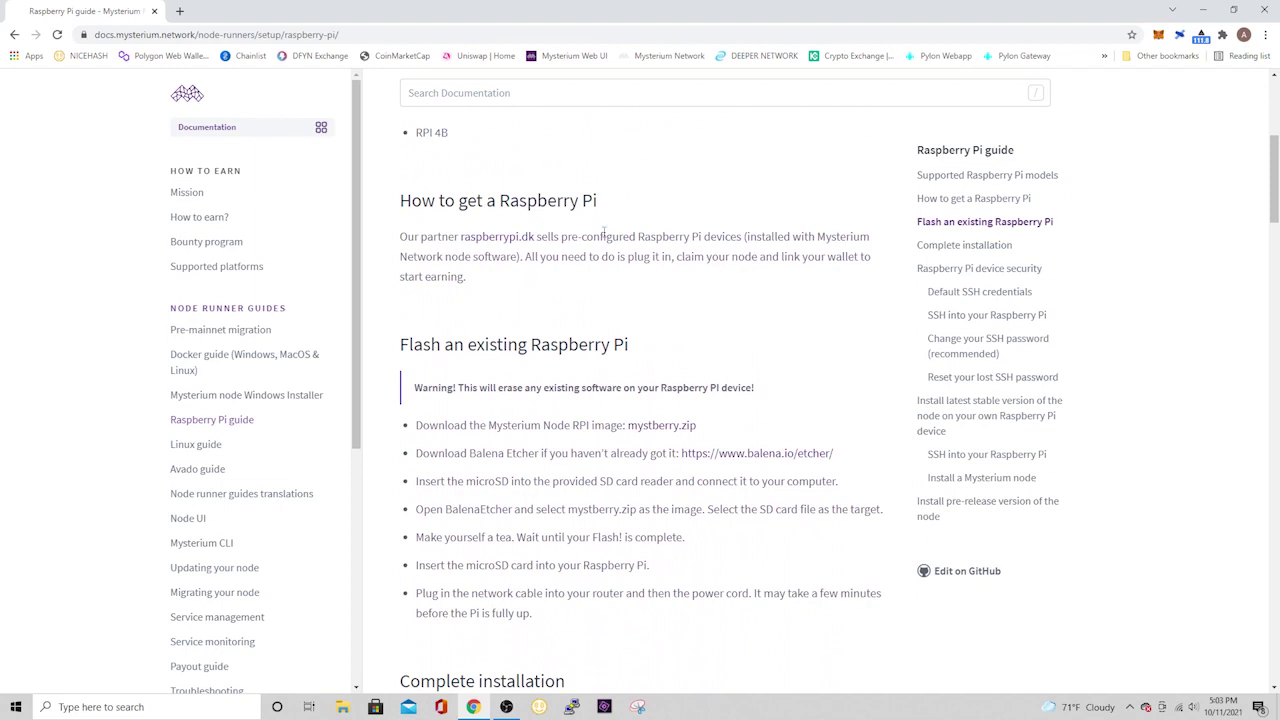
left_click_drag(566, 237, 744, 251)
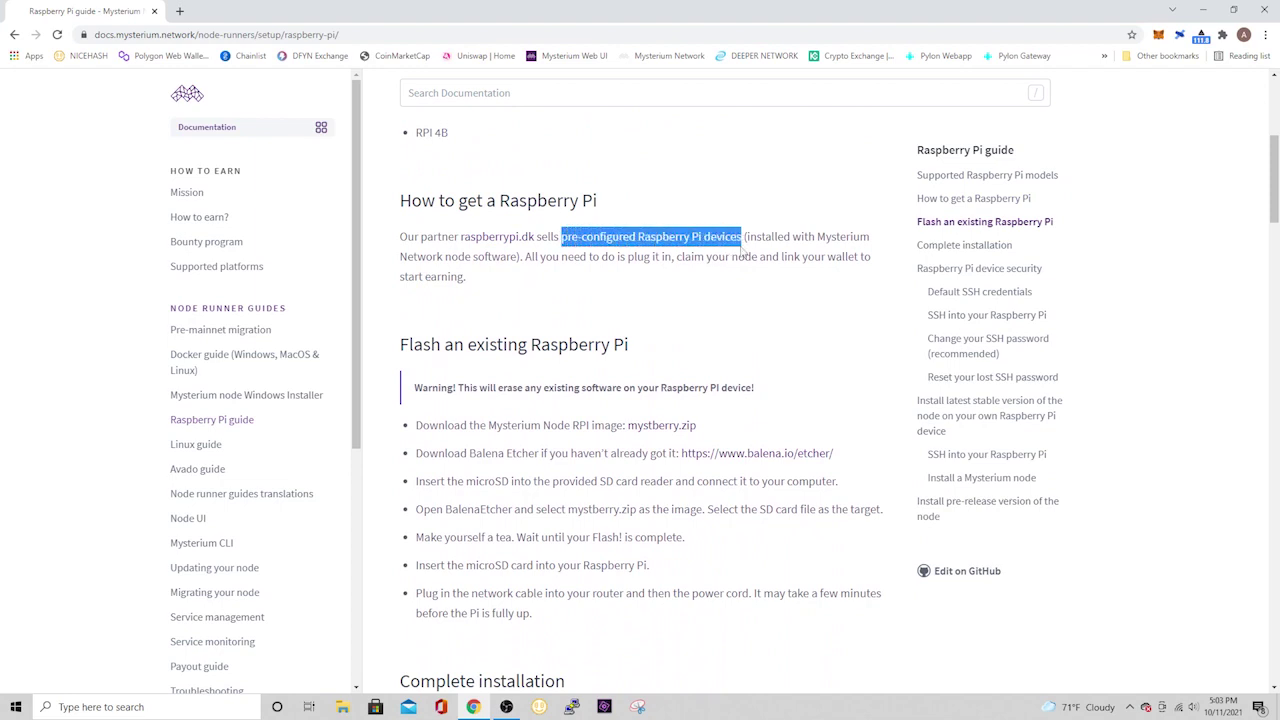
left_click(727, 299)
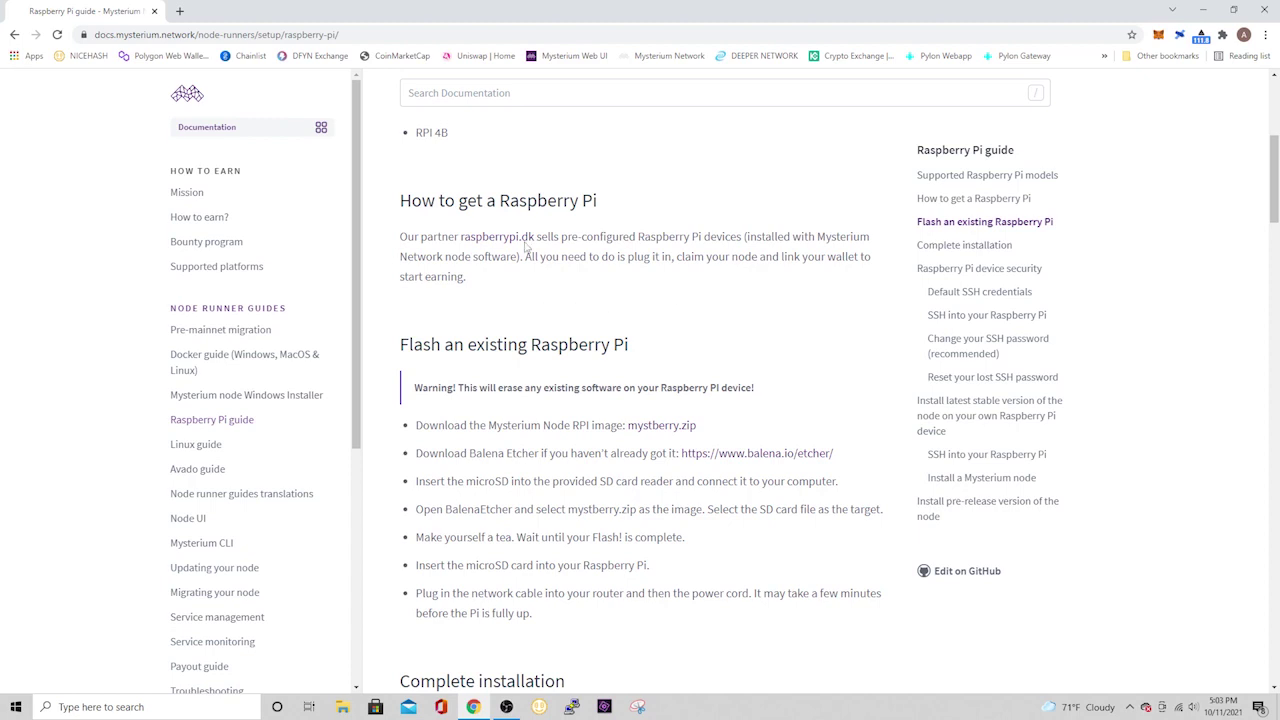
scroll(466, 363, "down", 1)
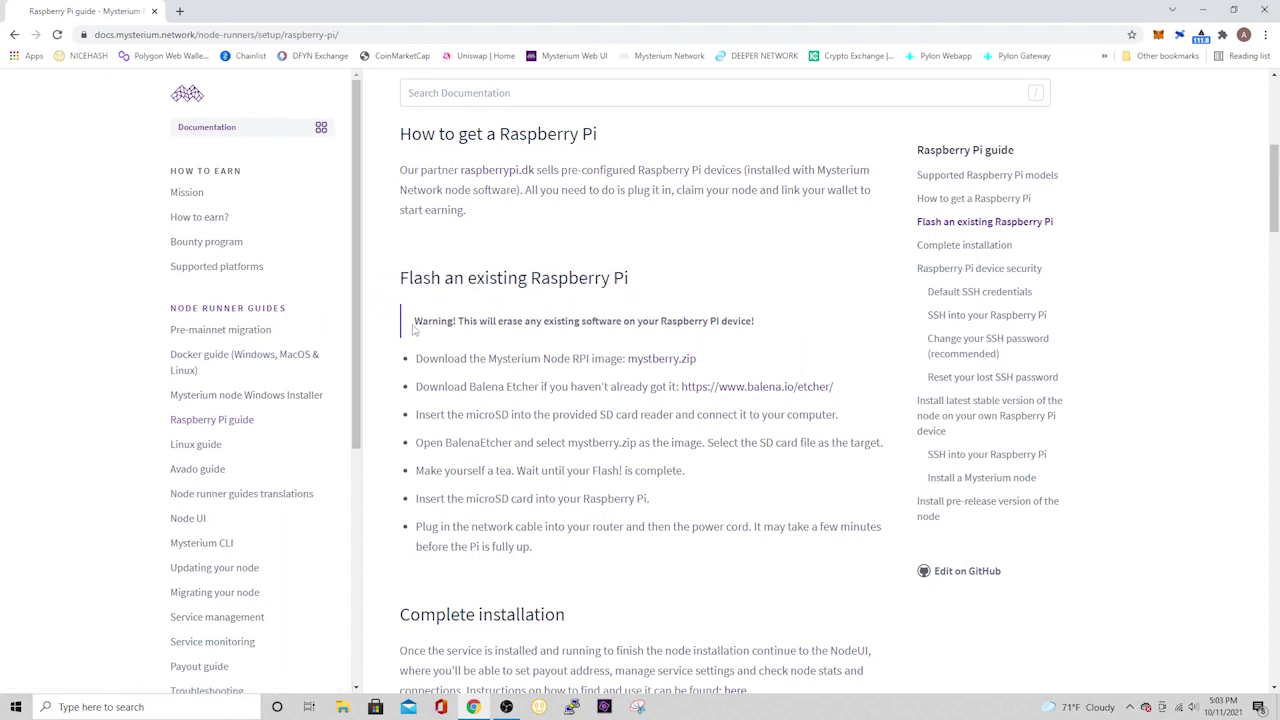
Review the mystberry.zip download instruction and check the extracted image in the mystberry folder under Downloads.
left_click_drag(419, 352, 710, 369)
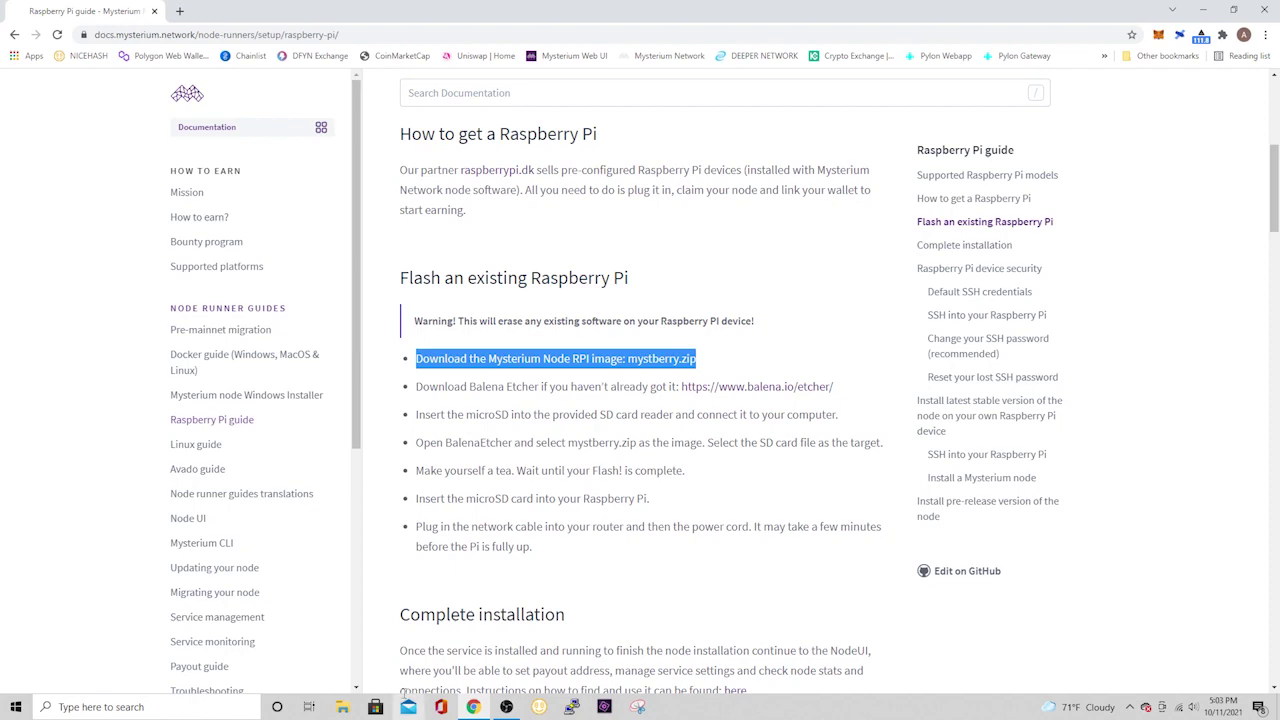
left_click(342, 707)
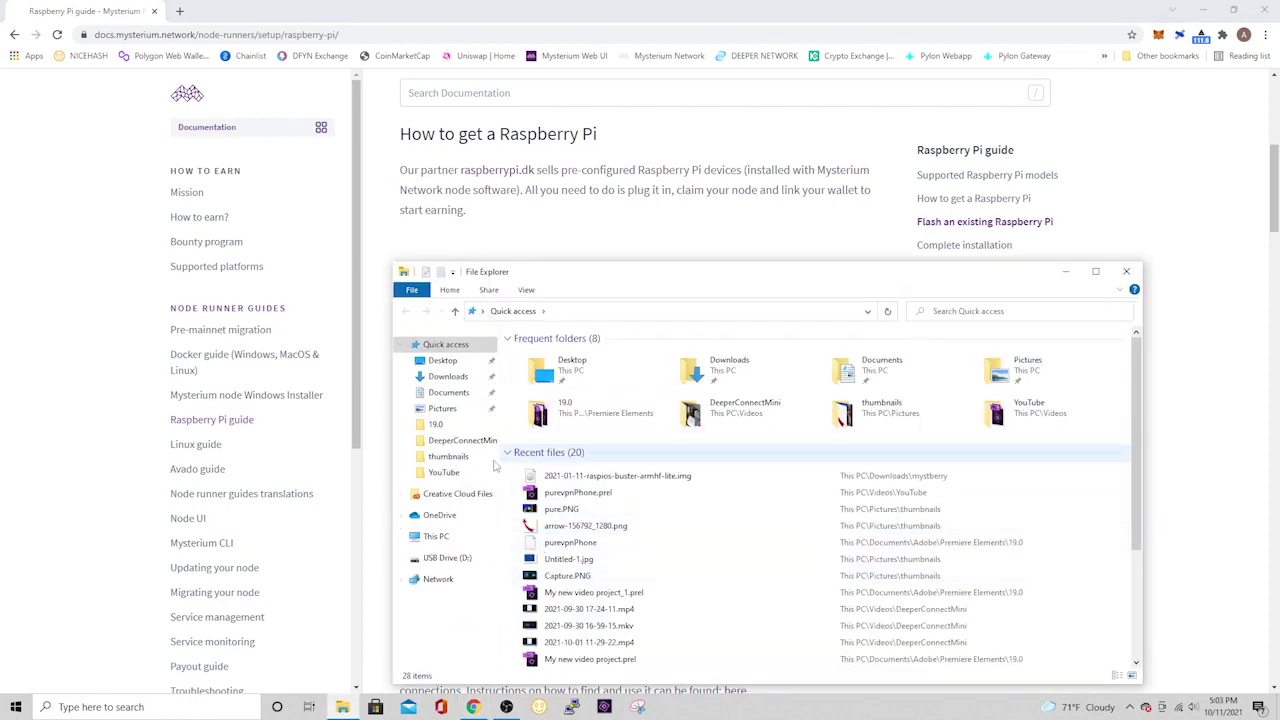
left_click(458, 375)
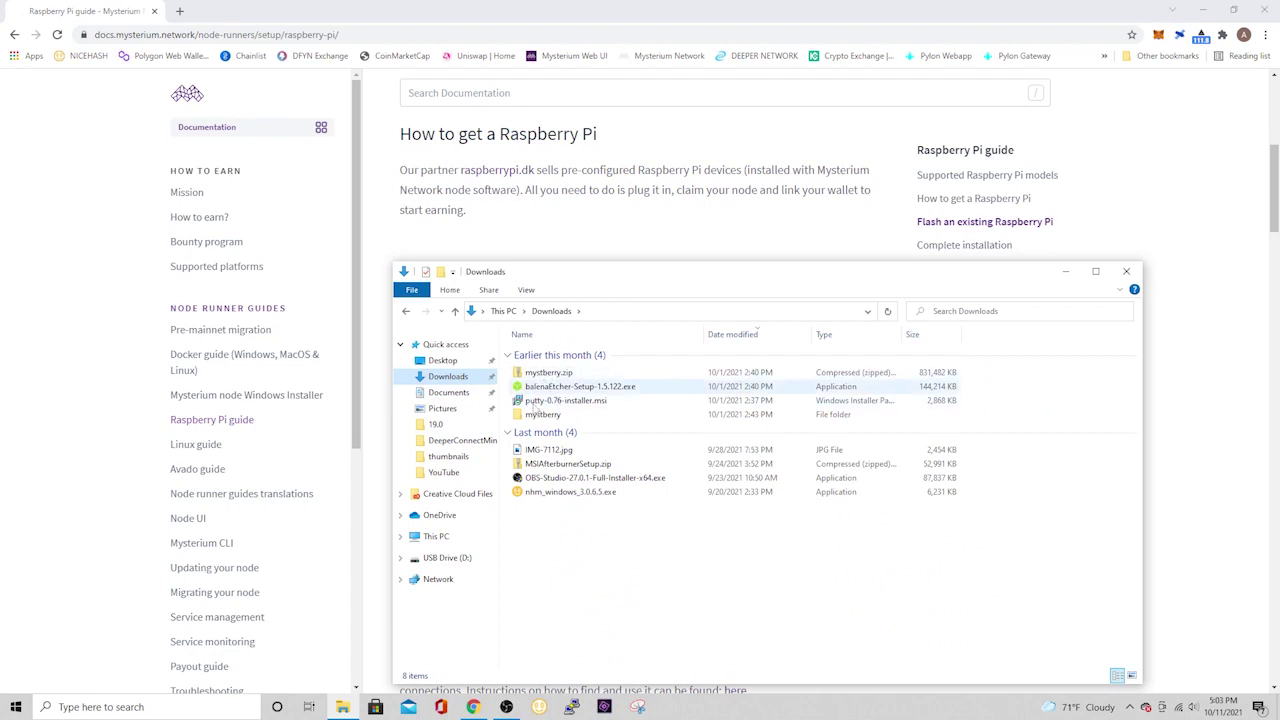
double_click(543, 414)
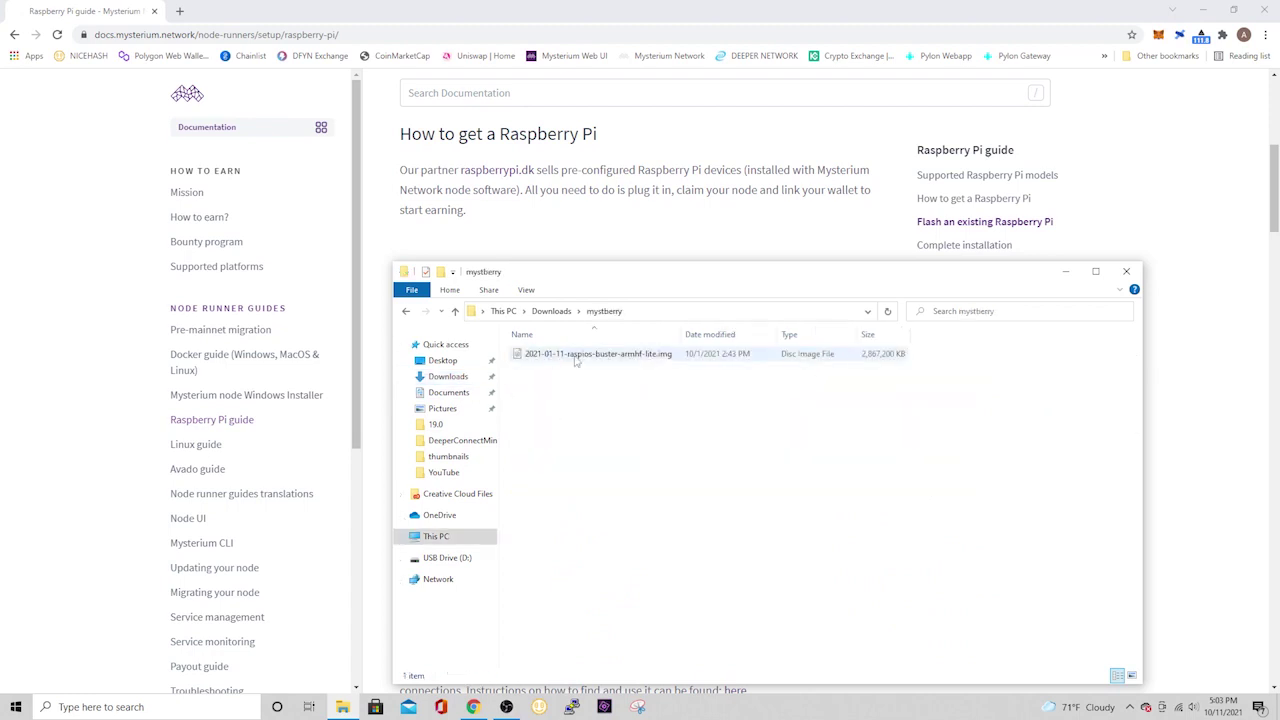
left_click(1126, 271)
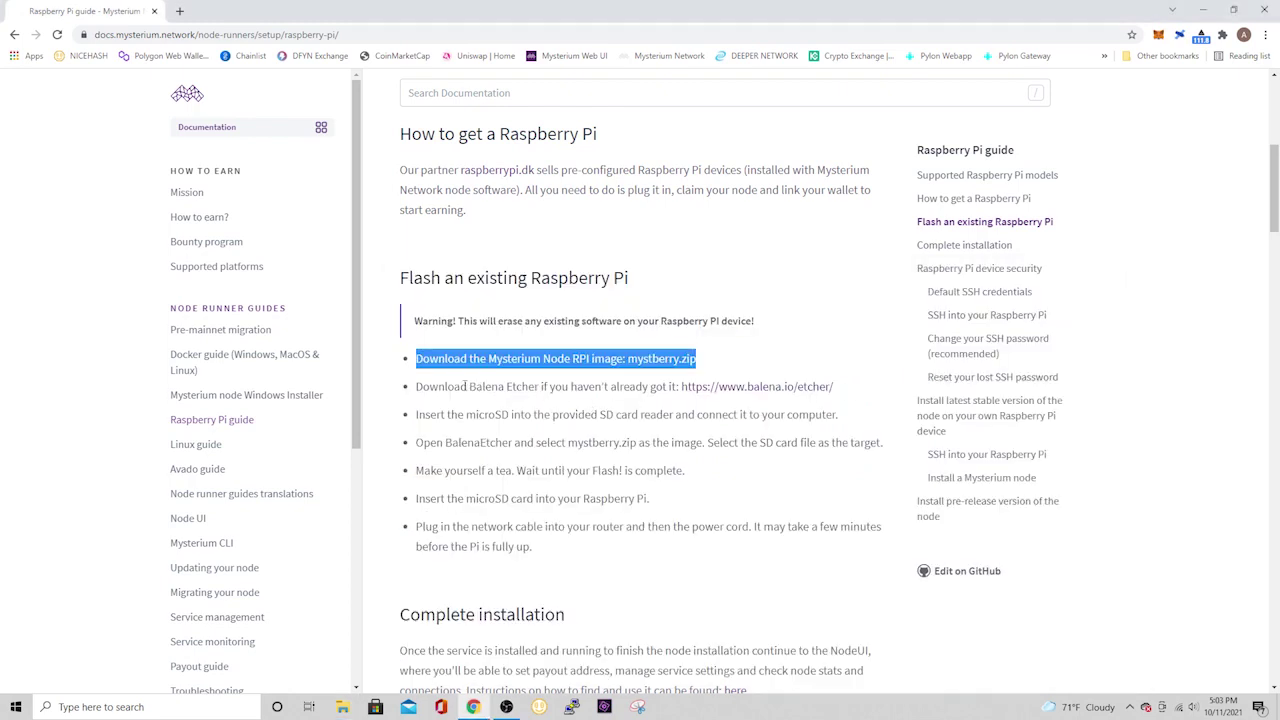
Review the Balena Etcher download instruction, launch balenaEtcher, and minimize its window.
left_click_drag(418, 386, 745, 388)
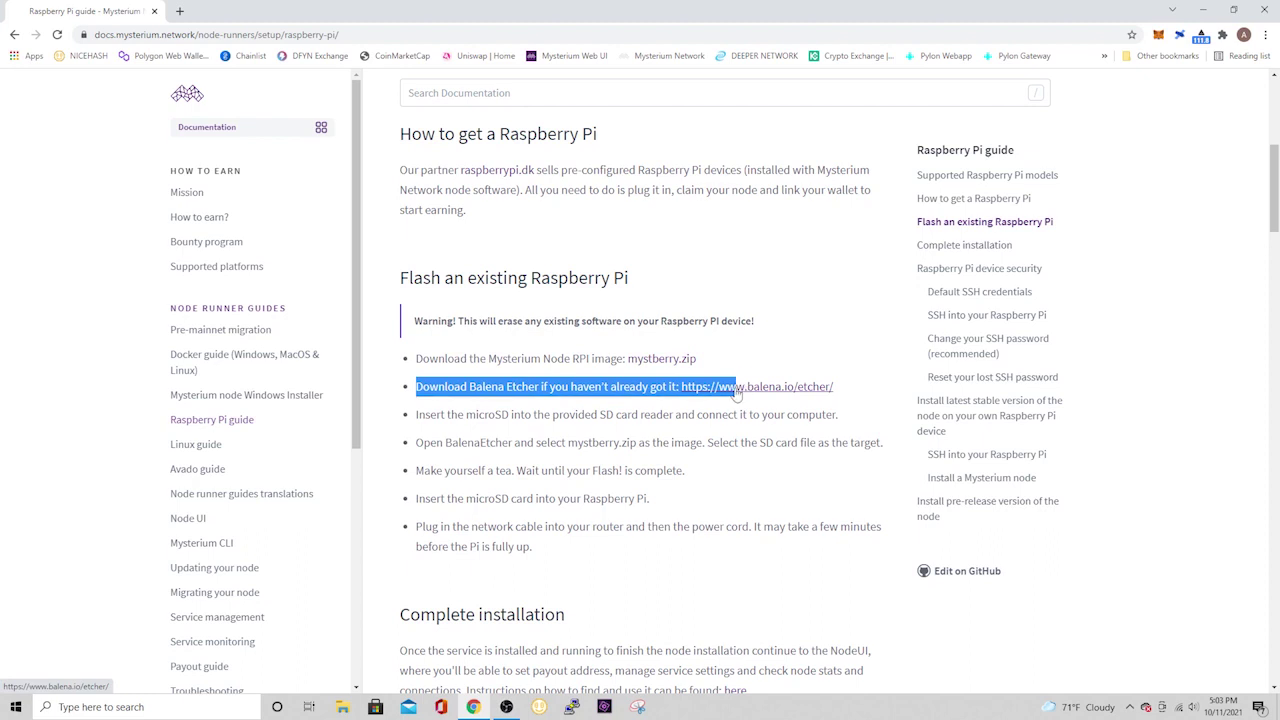
left_click(787, 360)
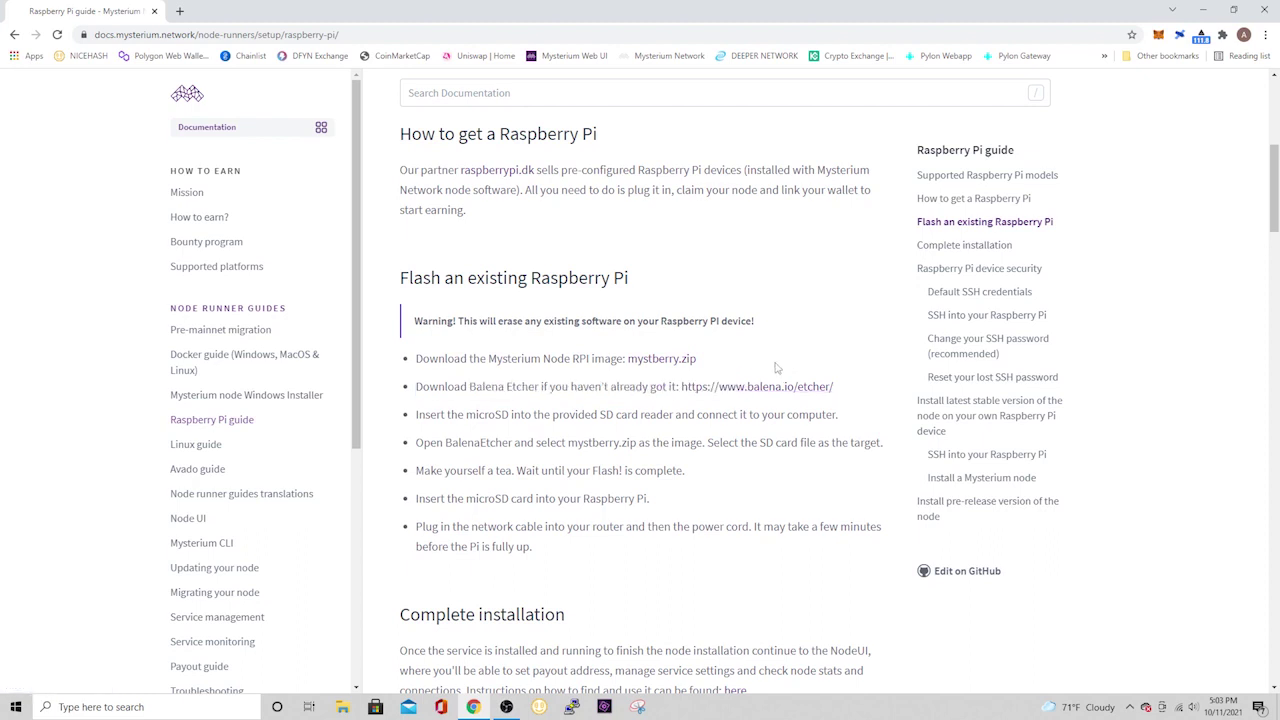
left_click(183, 706)
type("bal")
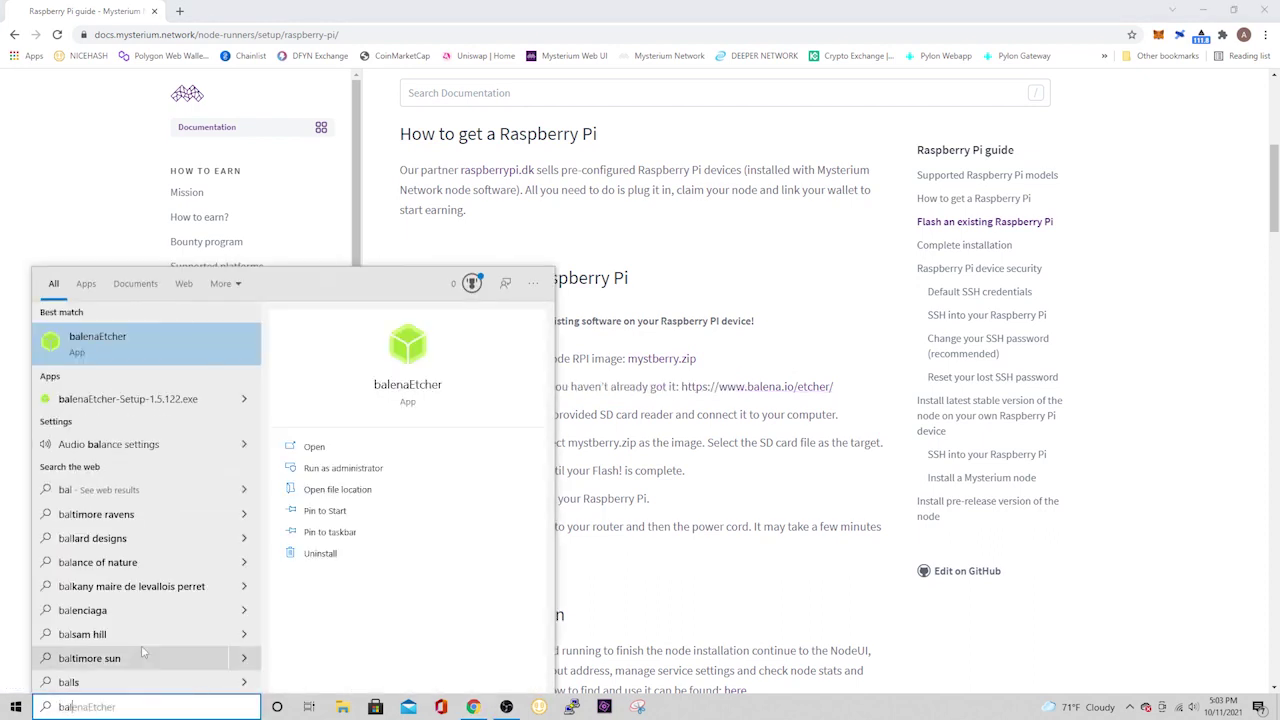
key("Escape")
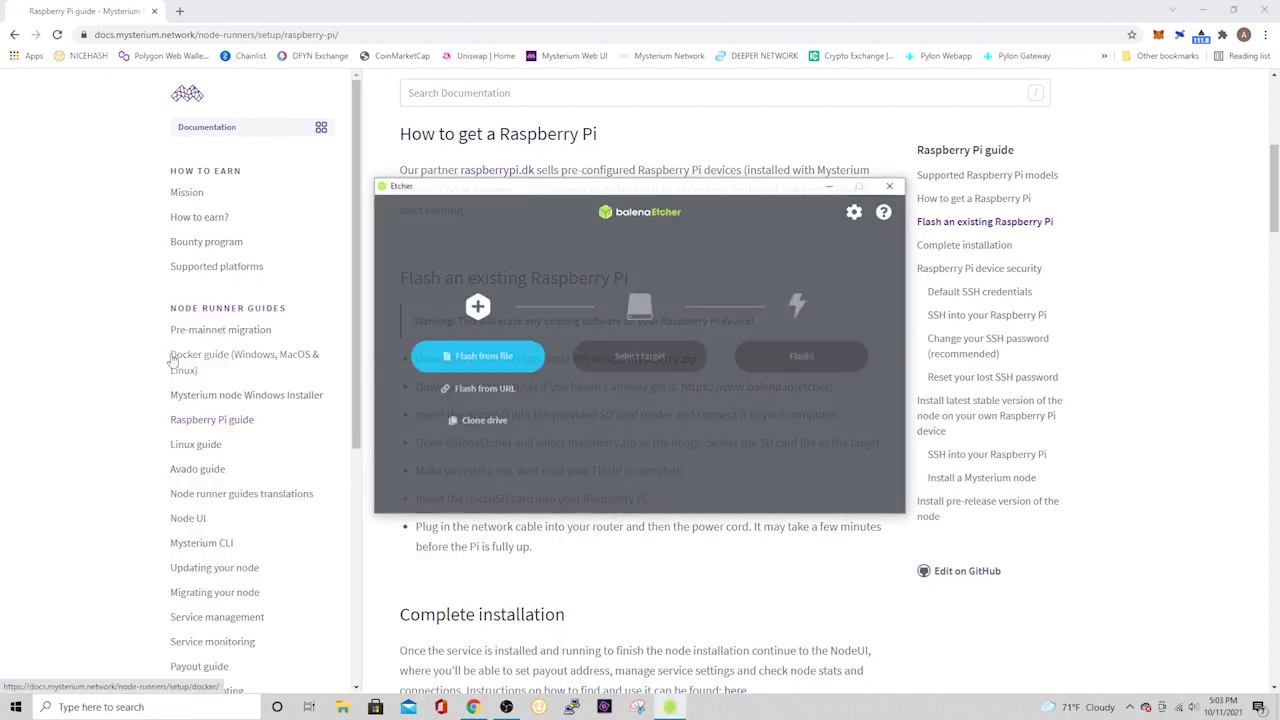
left_click(830, 187)
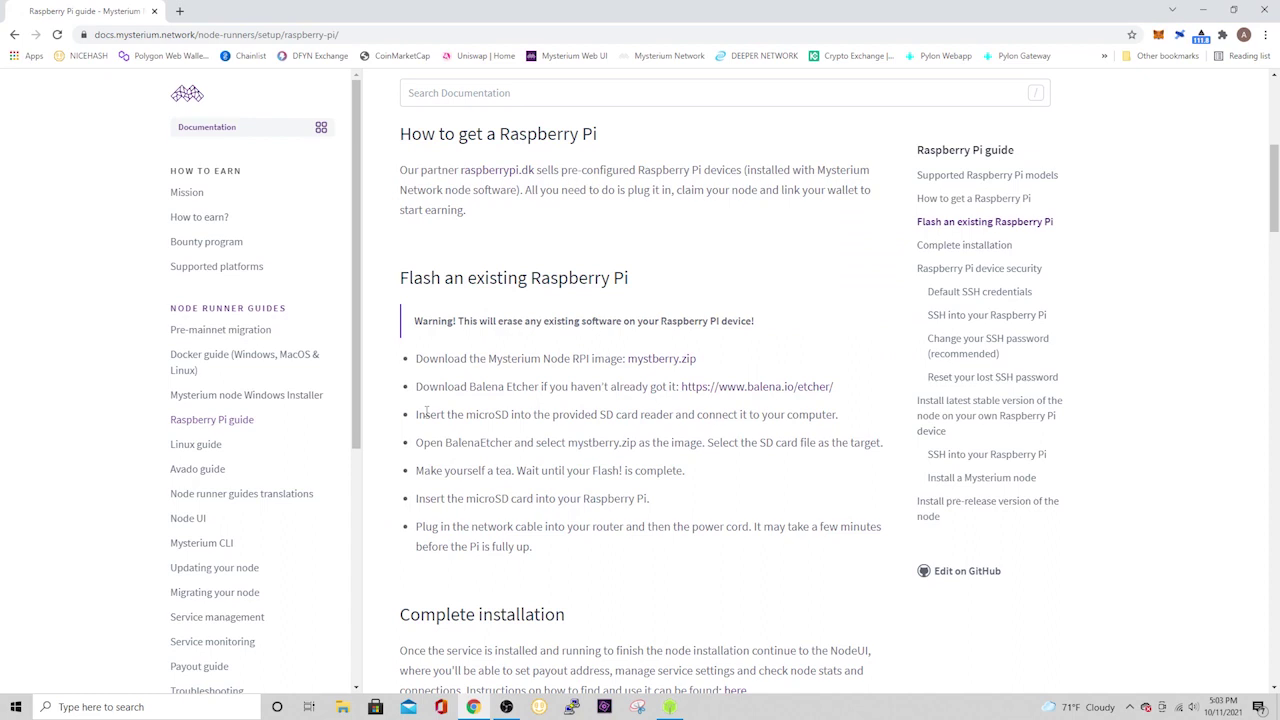
Review the microSD and image selection instructions, and quick-format USB Drive (D:) as FAT32 with 32-kilobyte allocation units.
left_click_drag(418, 420, 838, 418)
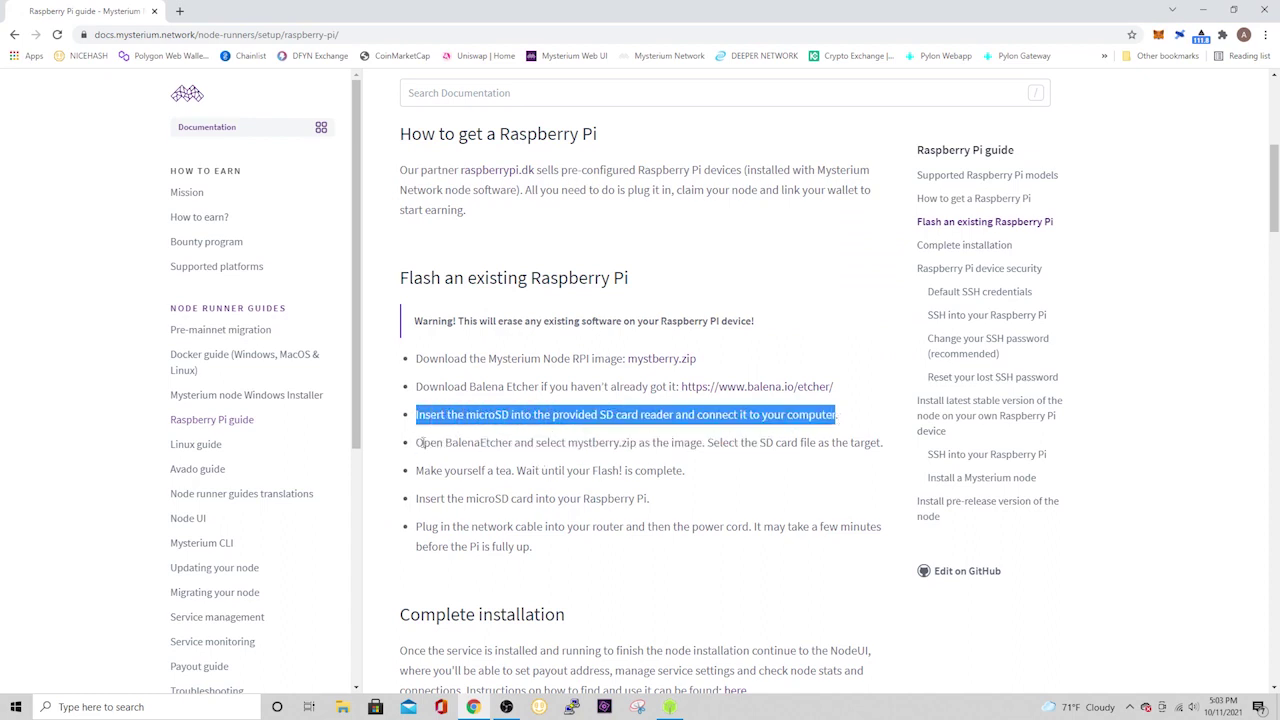
left_click_drag(418, 442, 865, 456)
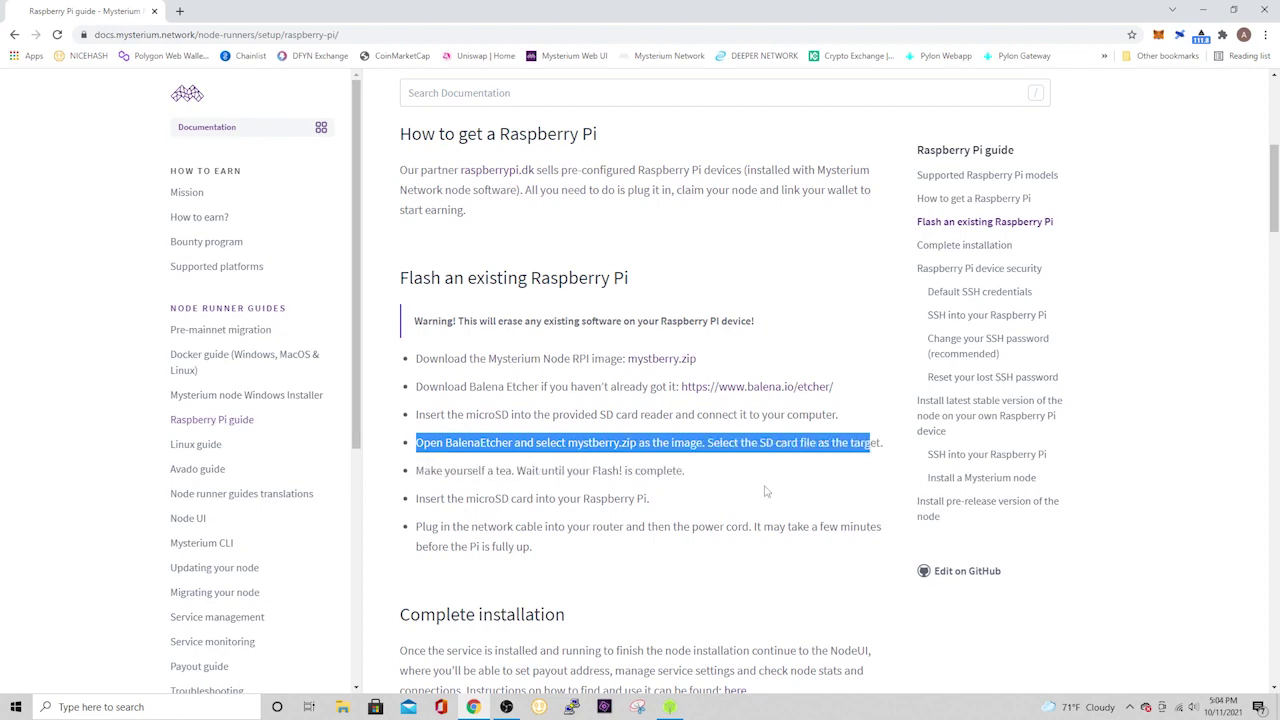
left_click(342, 707)
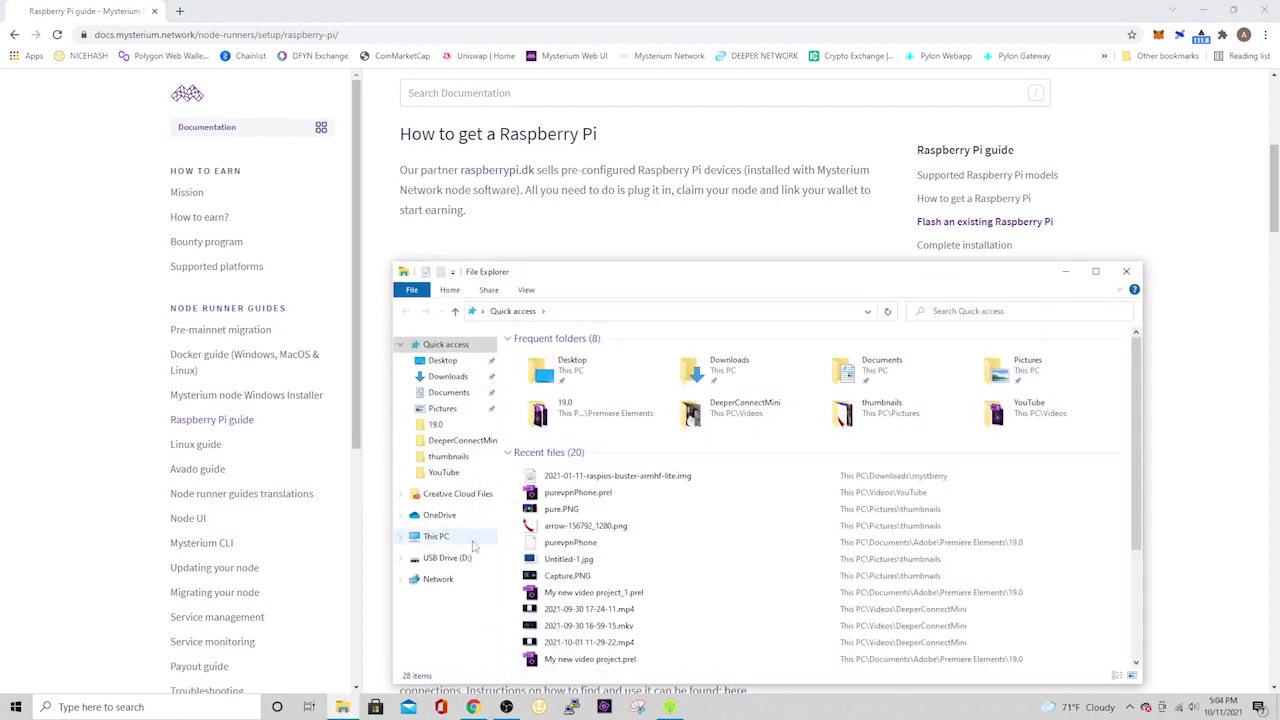
left_click(436, 536)
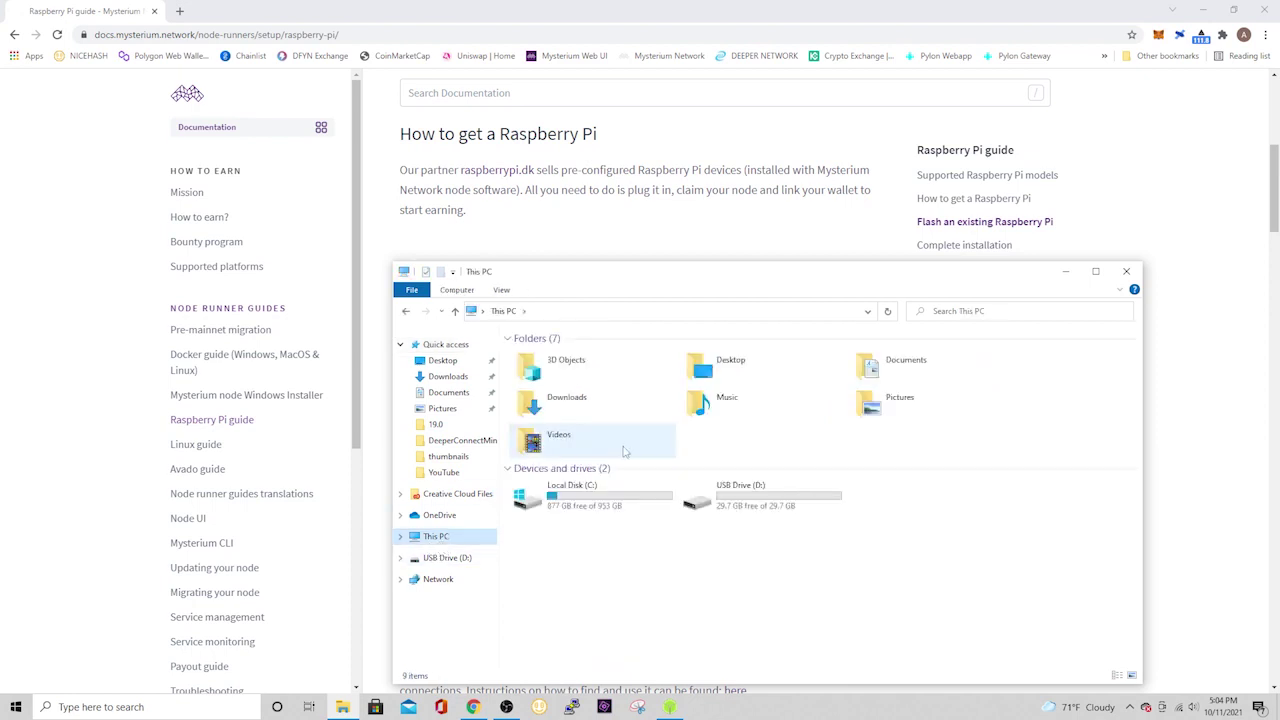
right_click(750, 492)
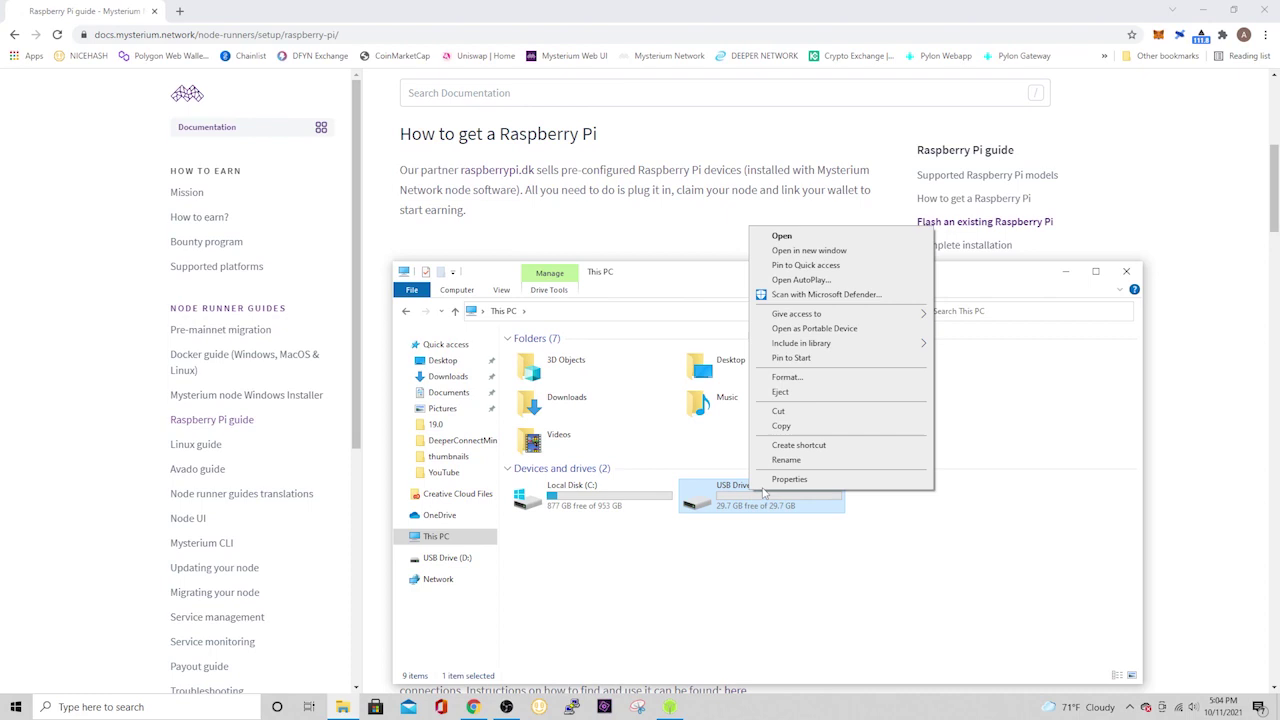
left_click(786, 377)
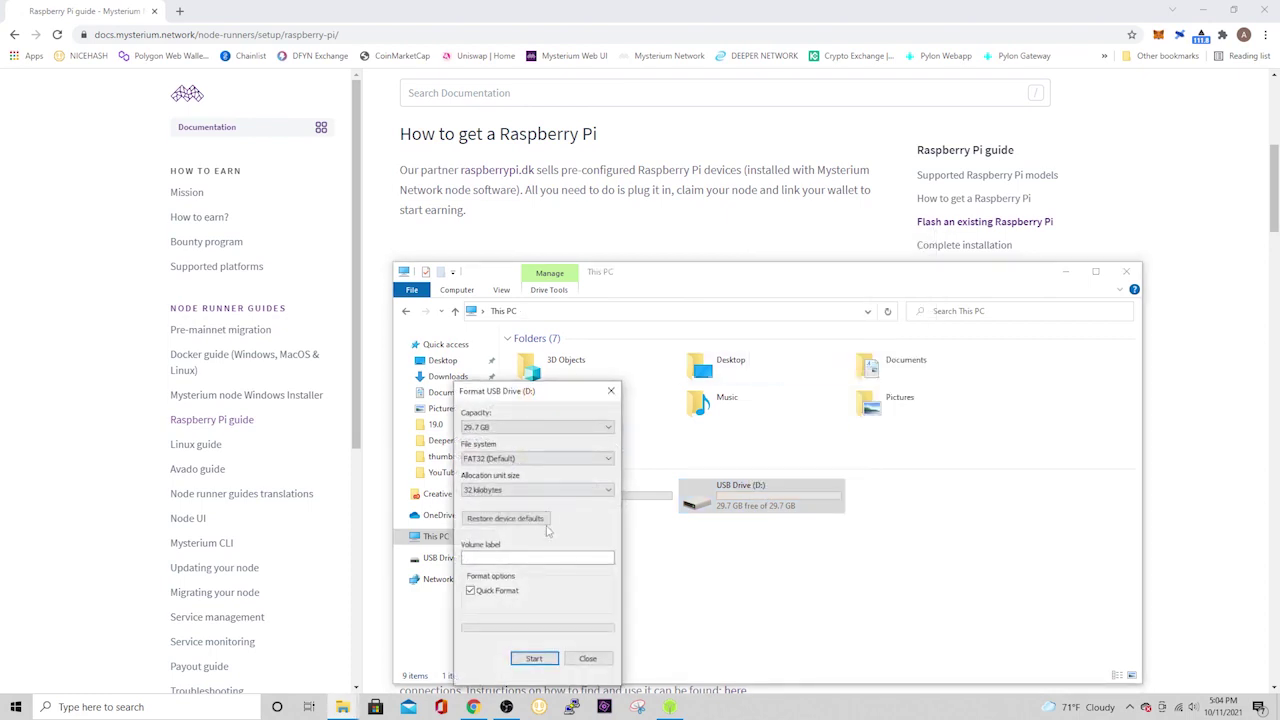
left_click(534, 658)
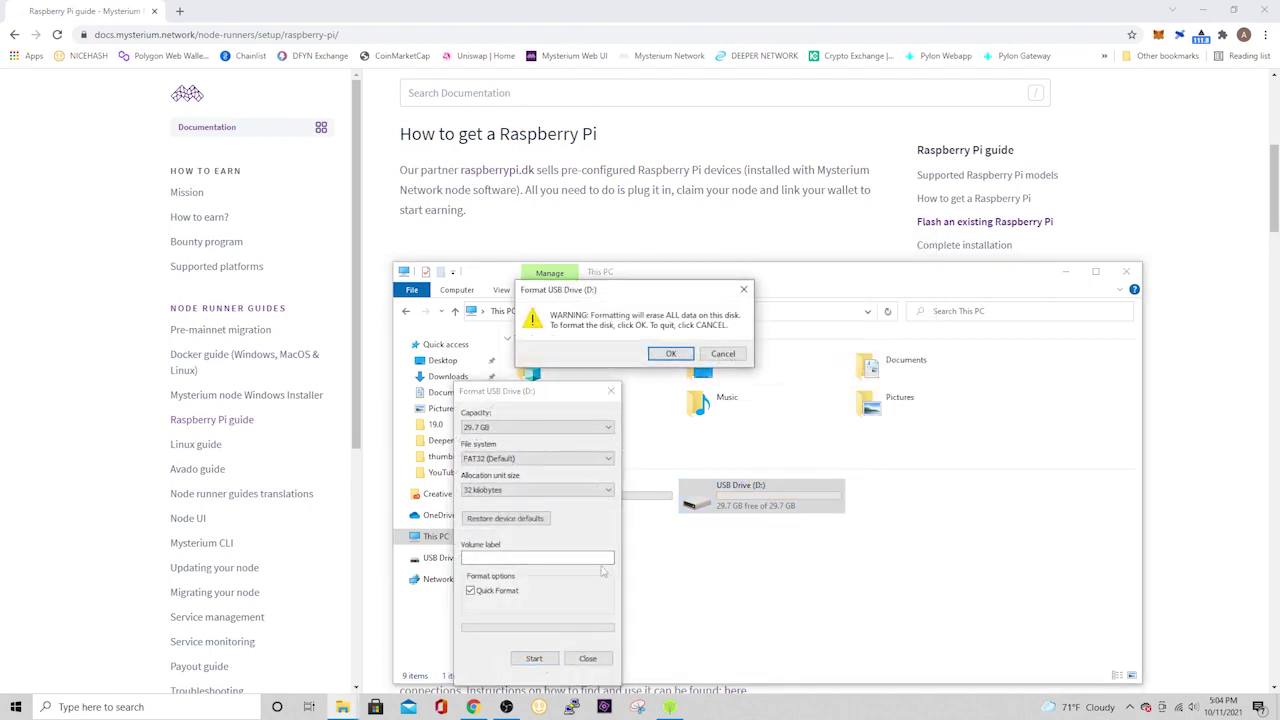
left_click(658, 354)
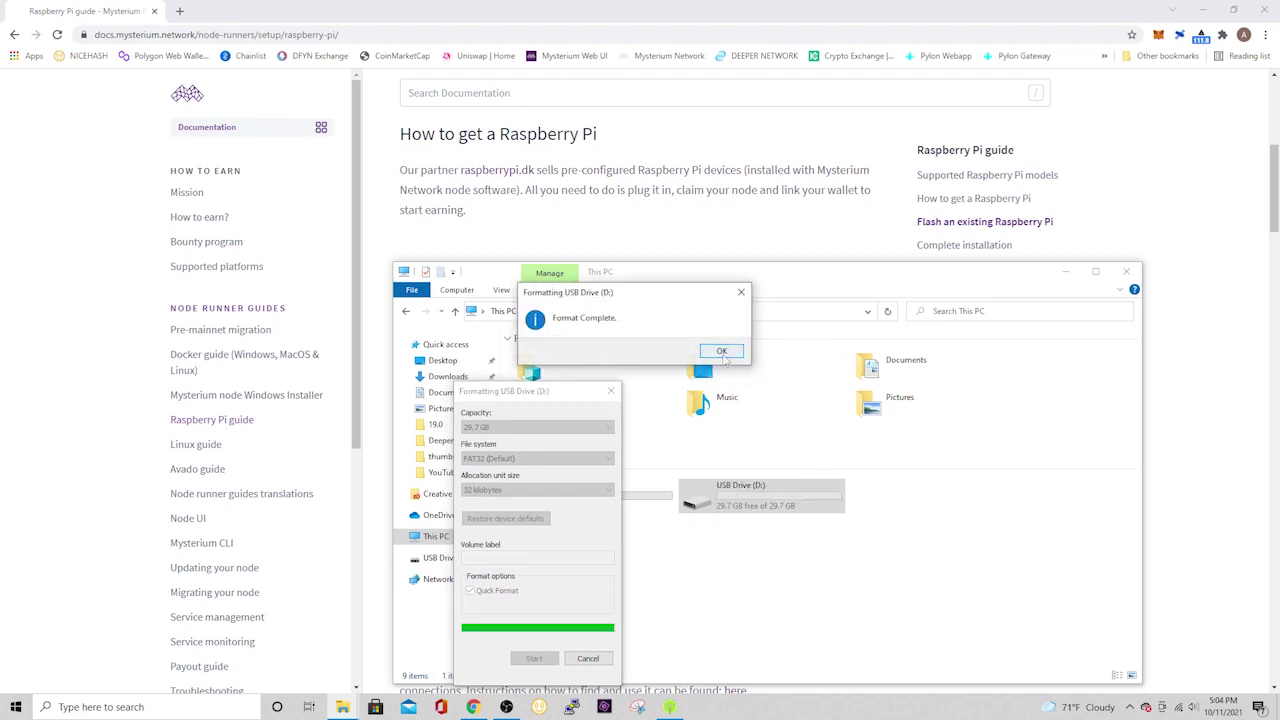
left_click(723, 355)
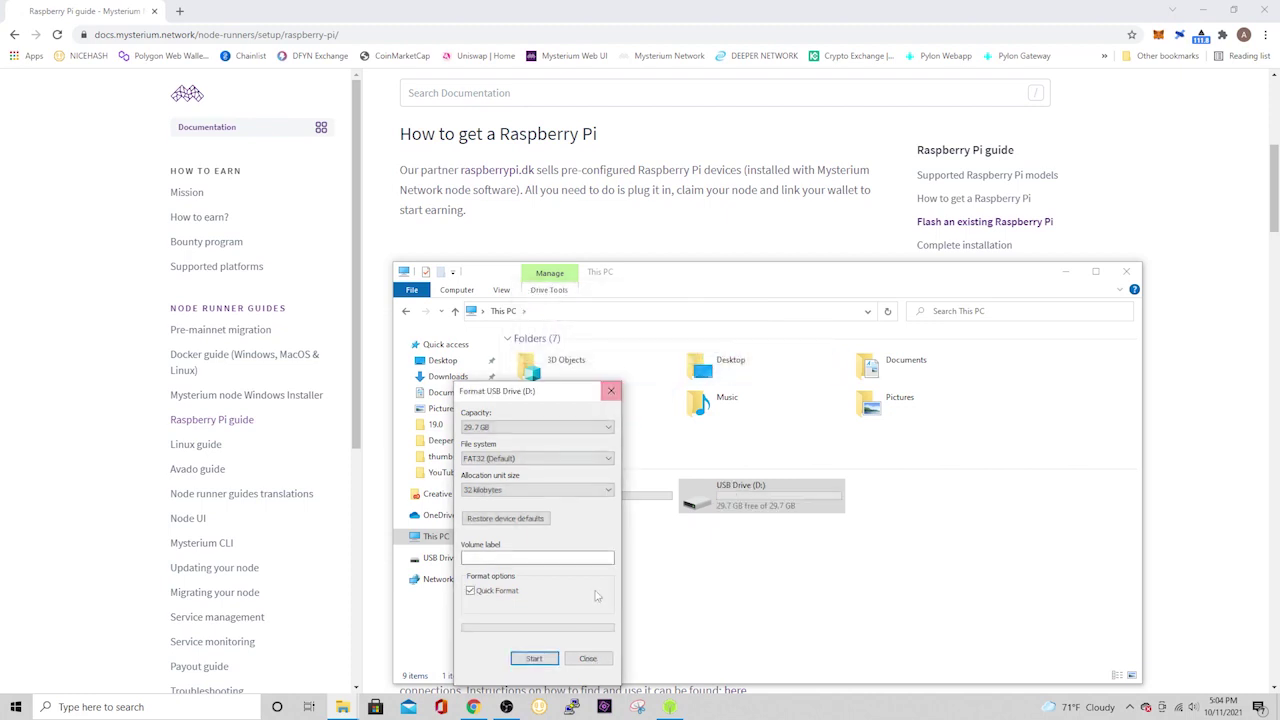
left_click(587, 658)
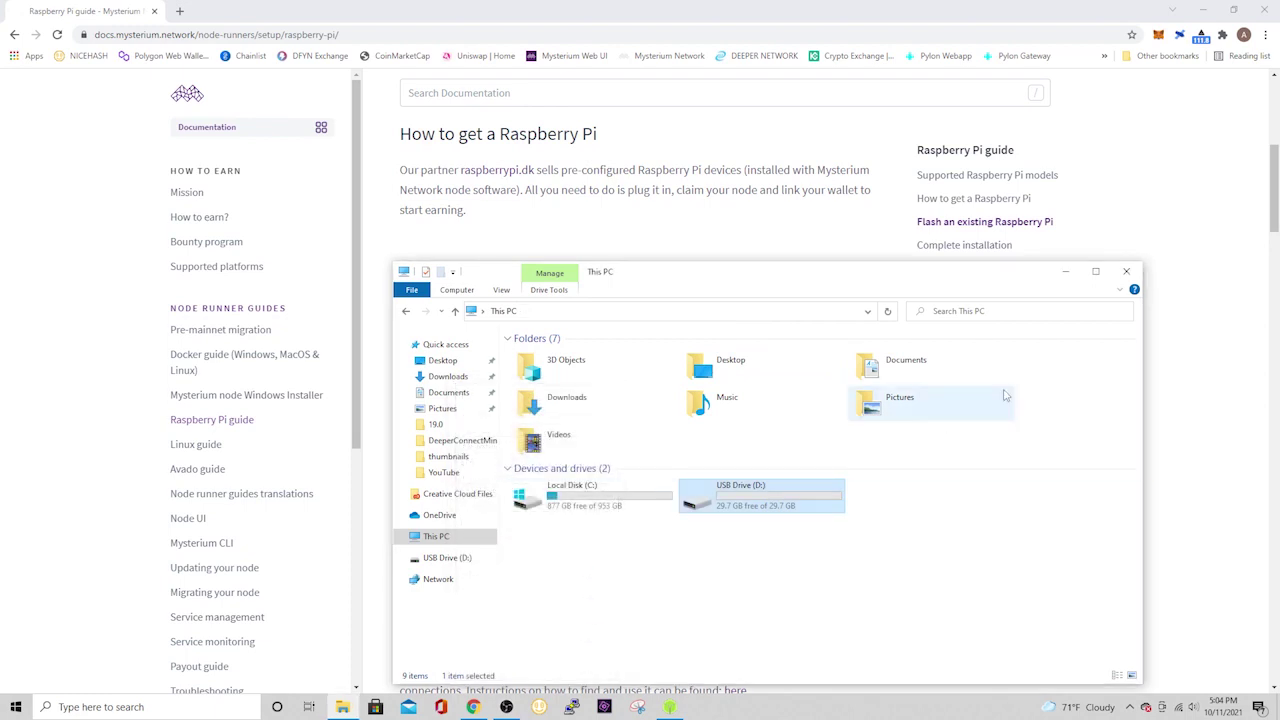
Switch to balenaEtcher and load 2021-01-11-raspios-buster-armhf-lite.img from the mystberry folder as the image to flash.
left_click(669, 707)
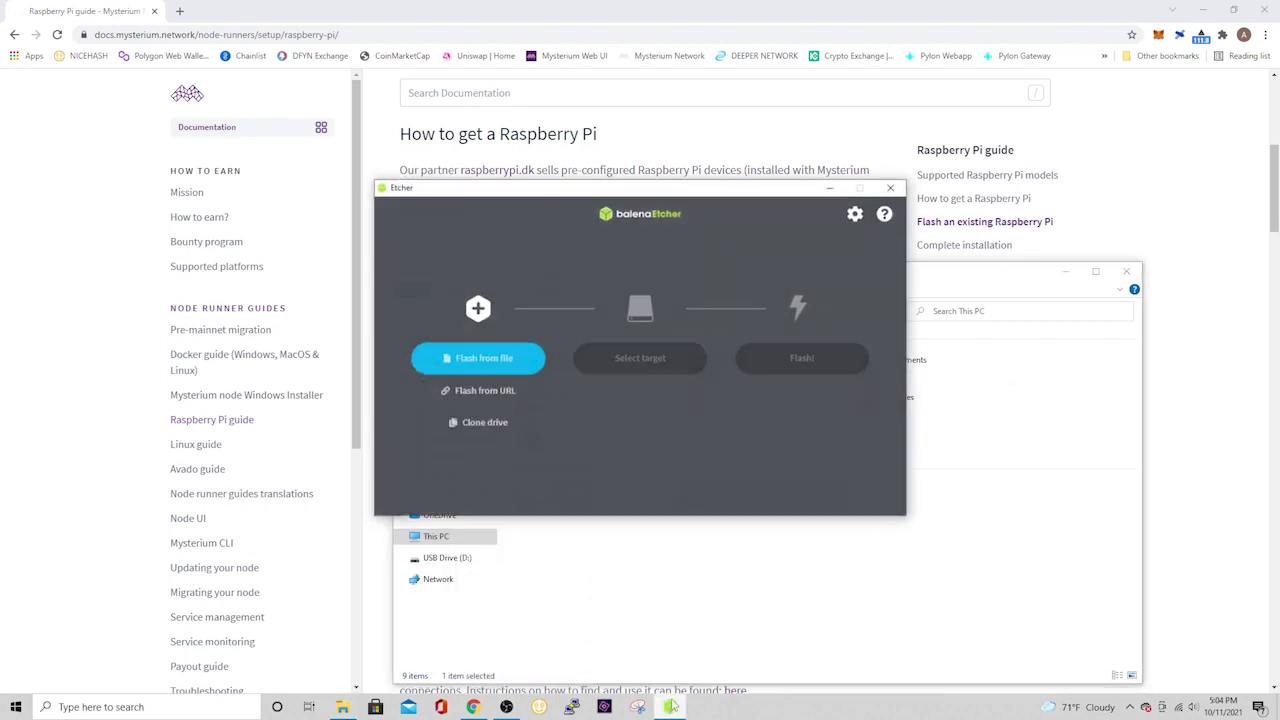
left_click(487, 363)
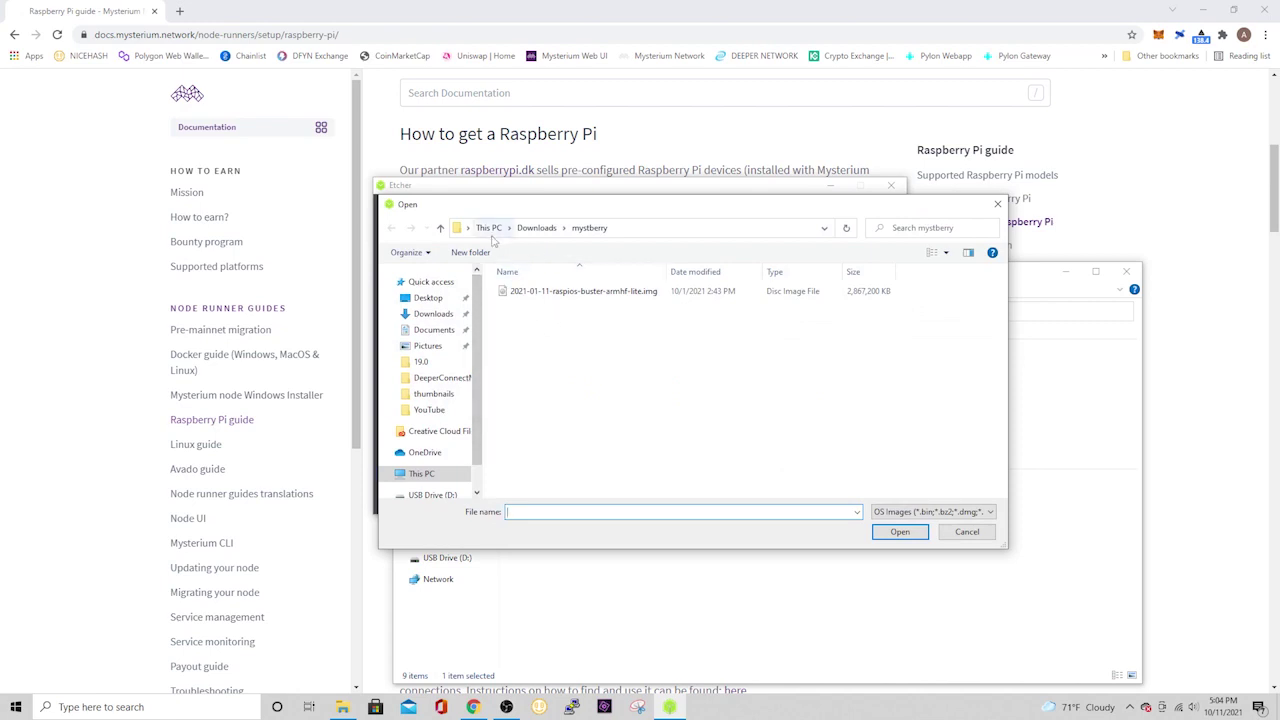
left_click(543, 292)
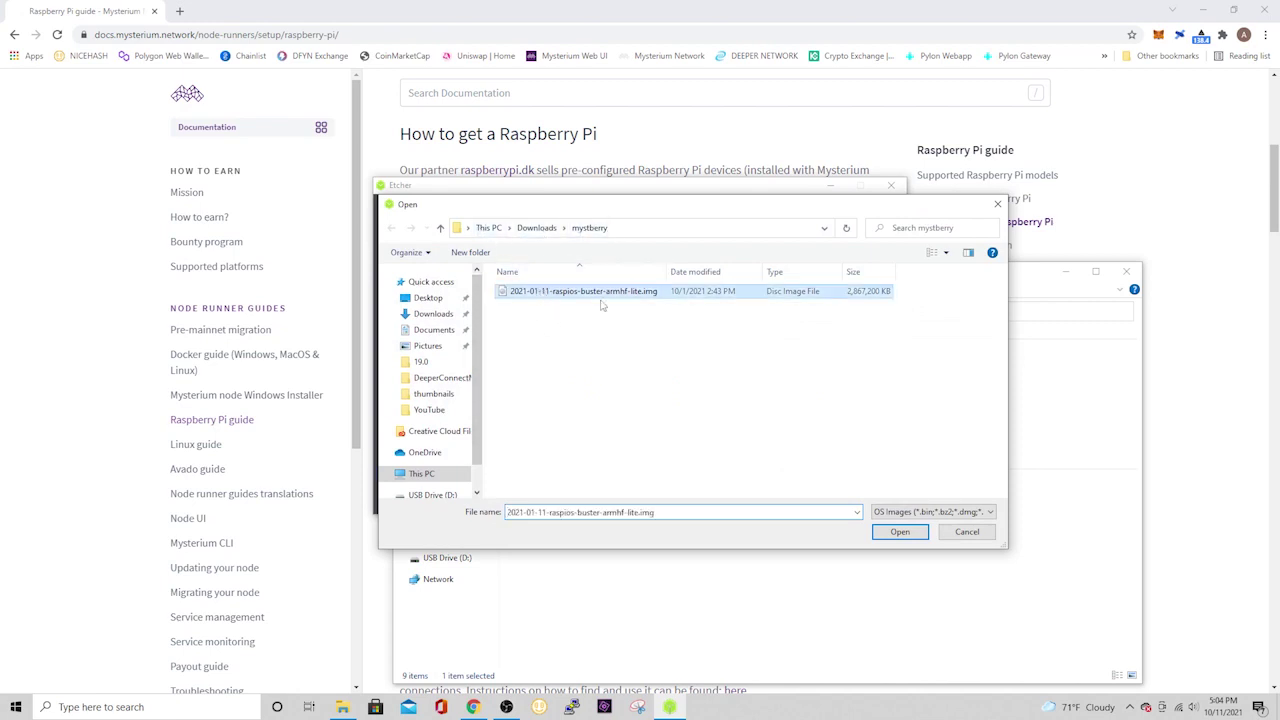
left_click(898, 531)
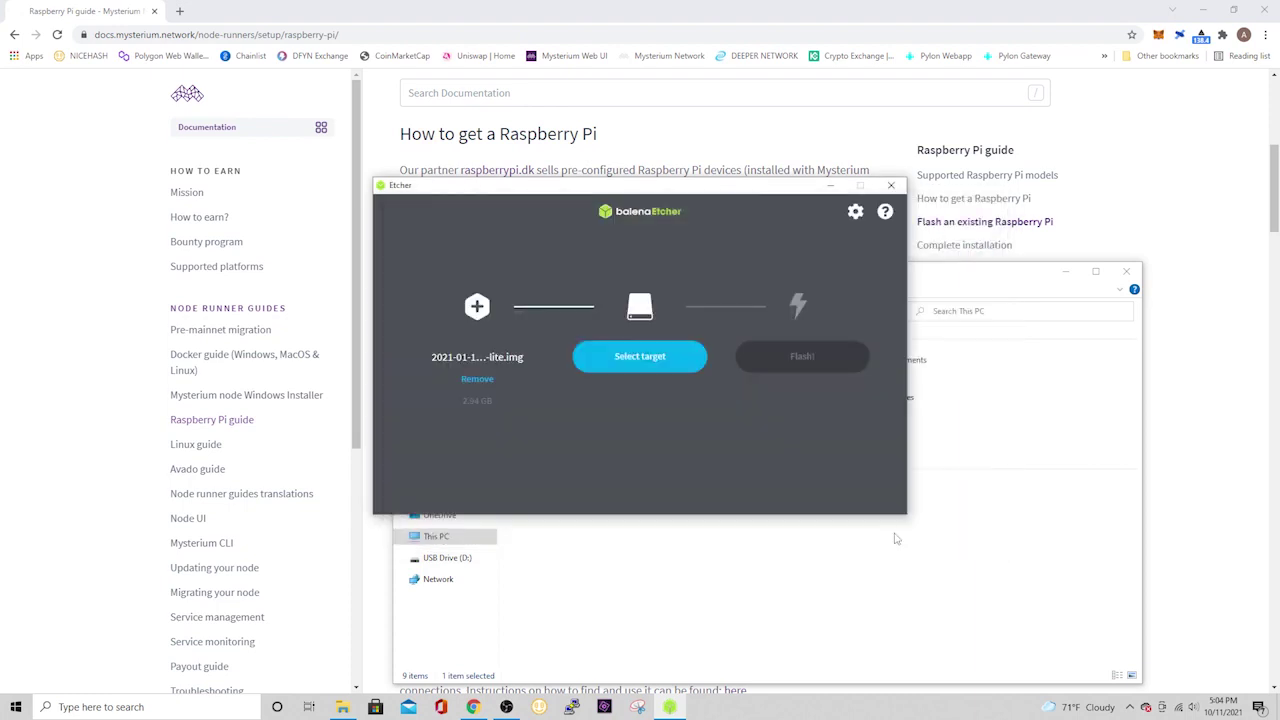
Choose the SDHC Card at D:\ as the flash target.
left_click(652, 370)
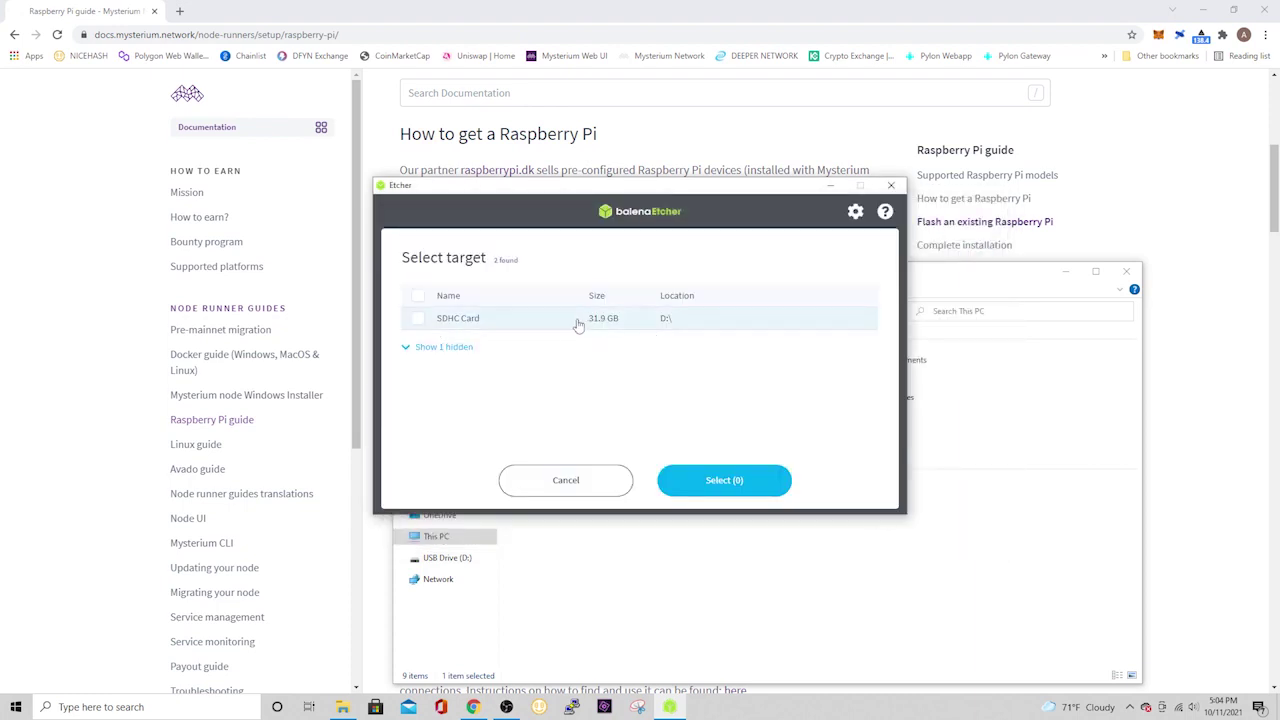
left_click(420, 320)
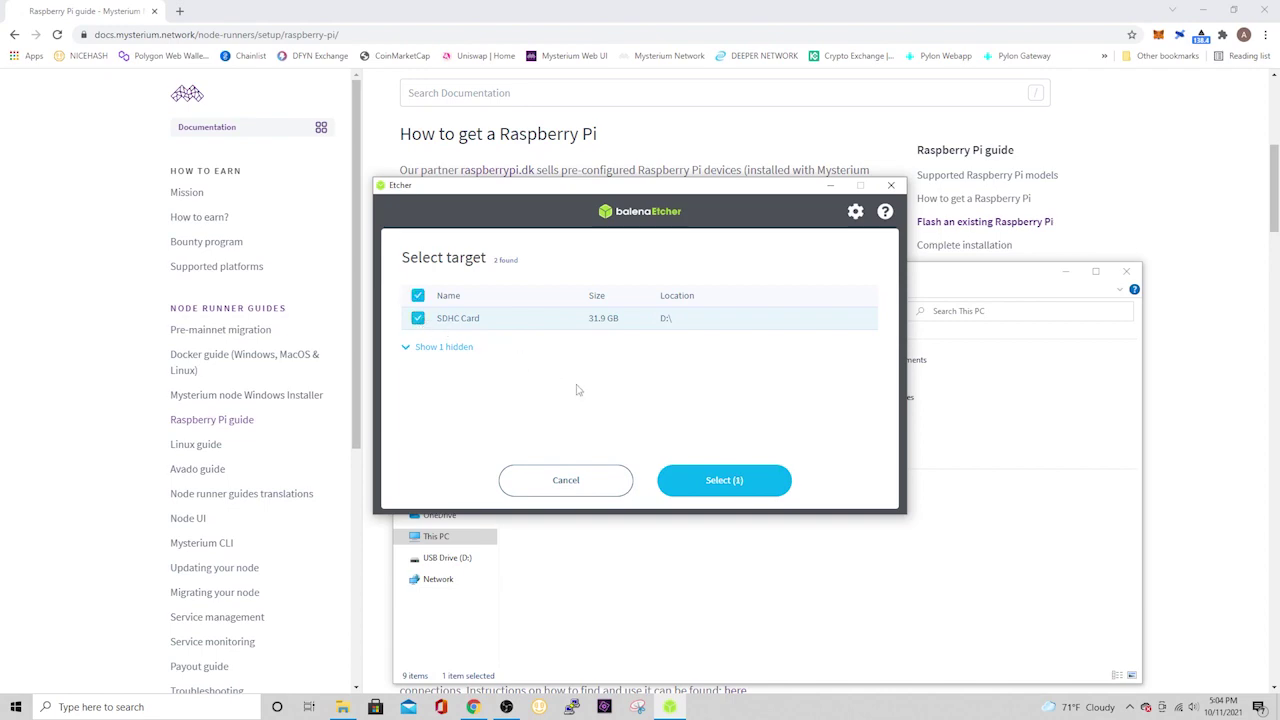
left_click(716, 481)
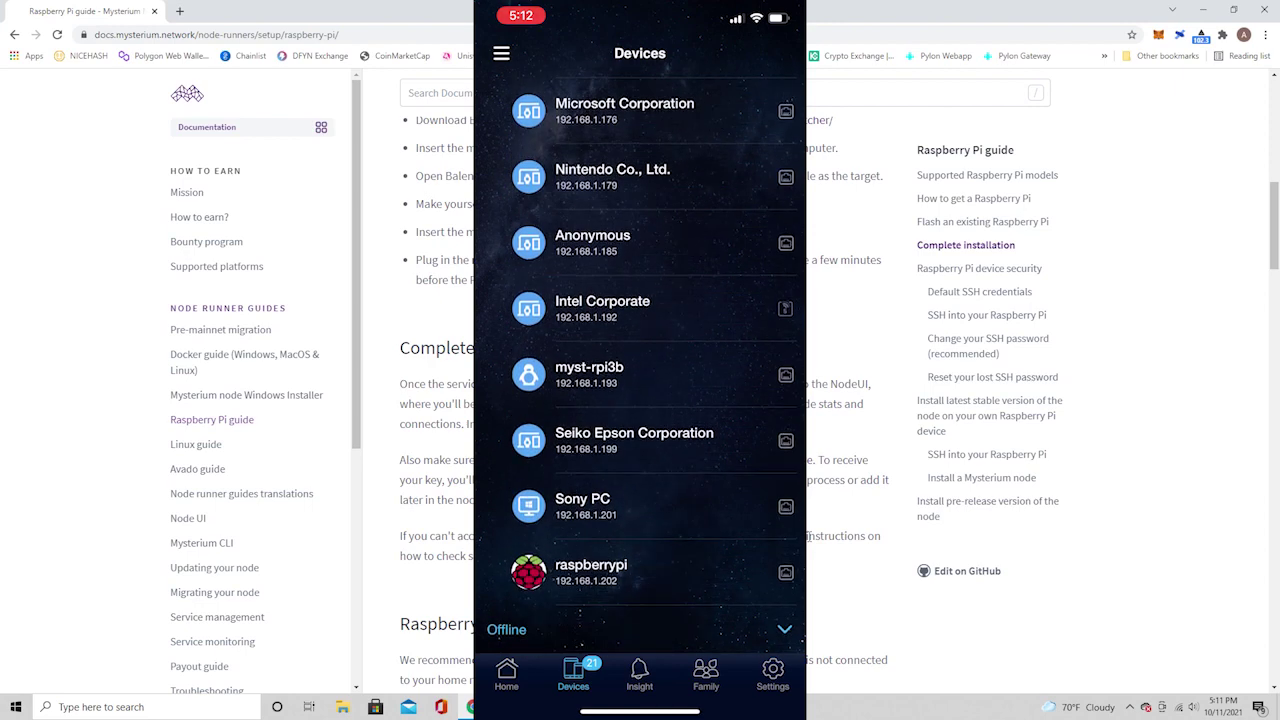
Shrink the browser window, launch PuTTY, open an SSH connection to 192.168.1.202 on port 22, and accept the host key.
left_click(1237, 9)
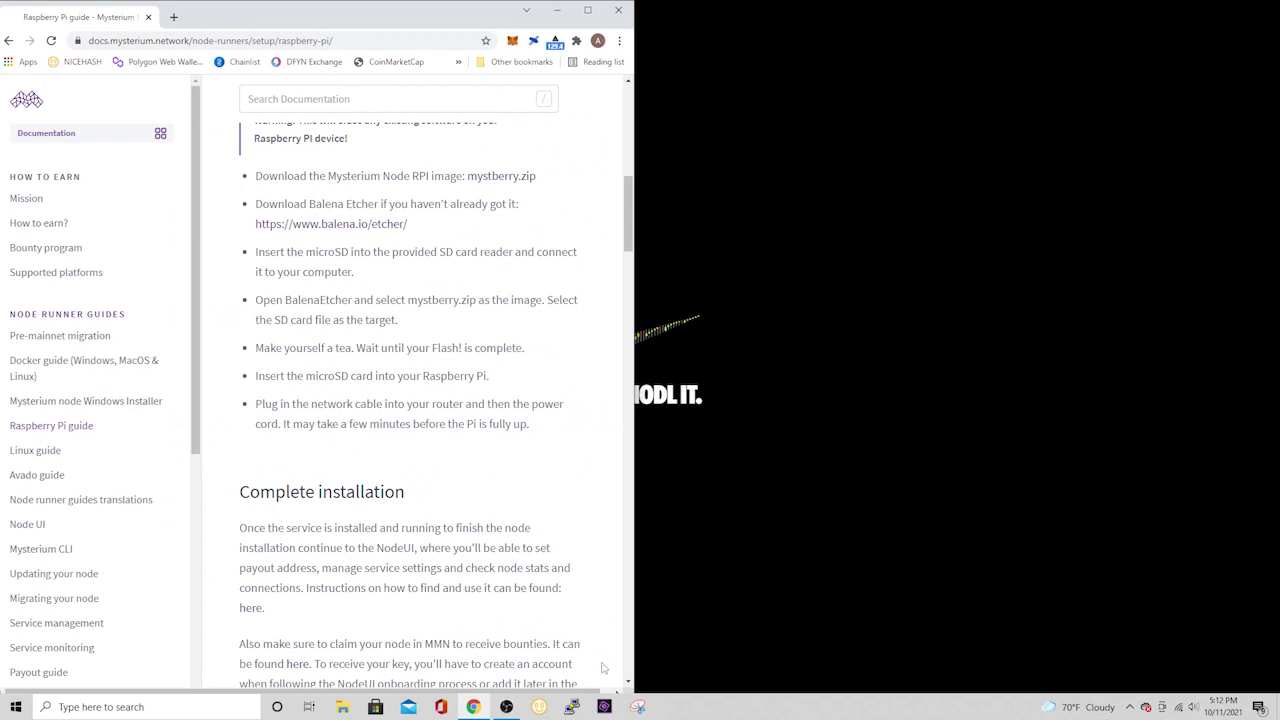
left_click(571, 707)
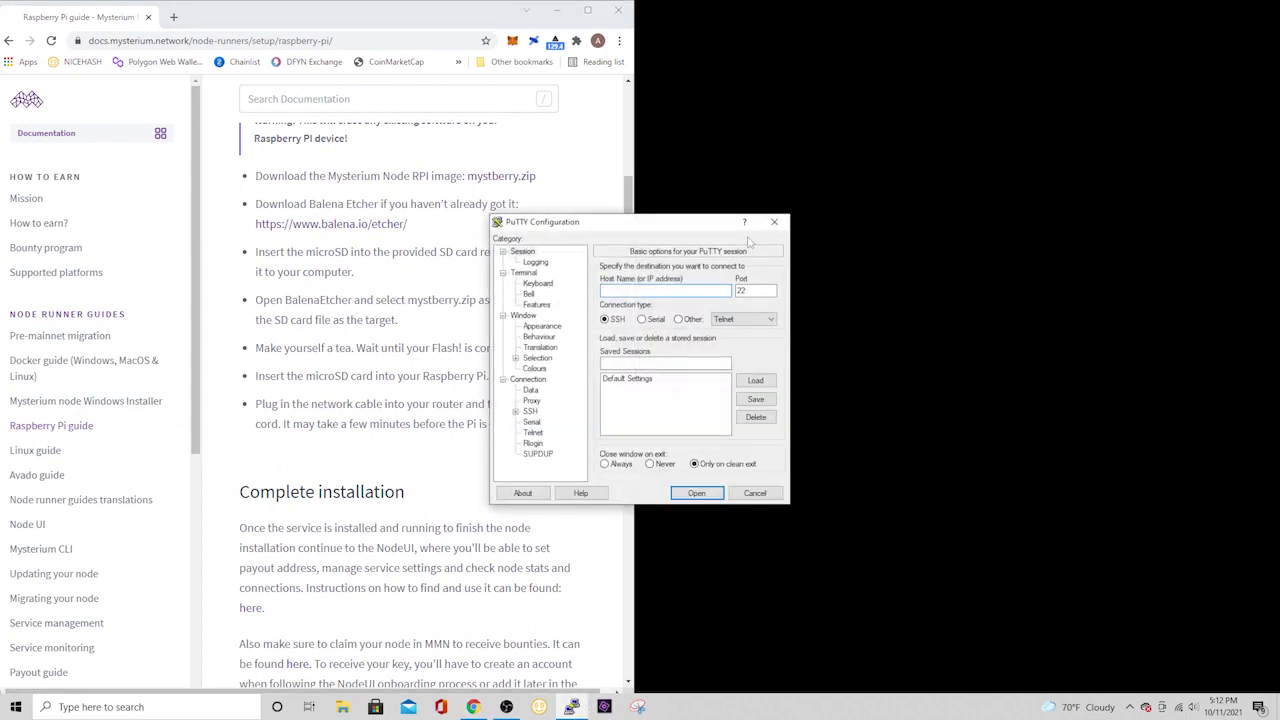
left_click_drag(710, 227, 872, 193)
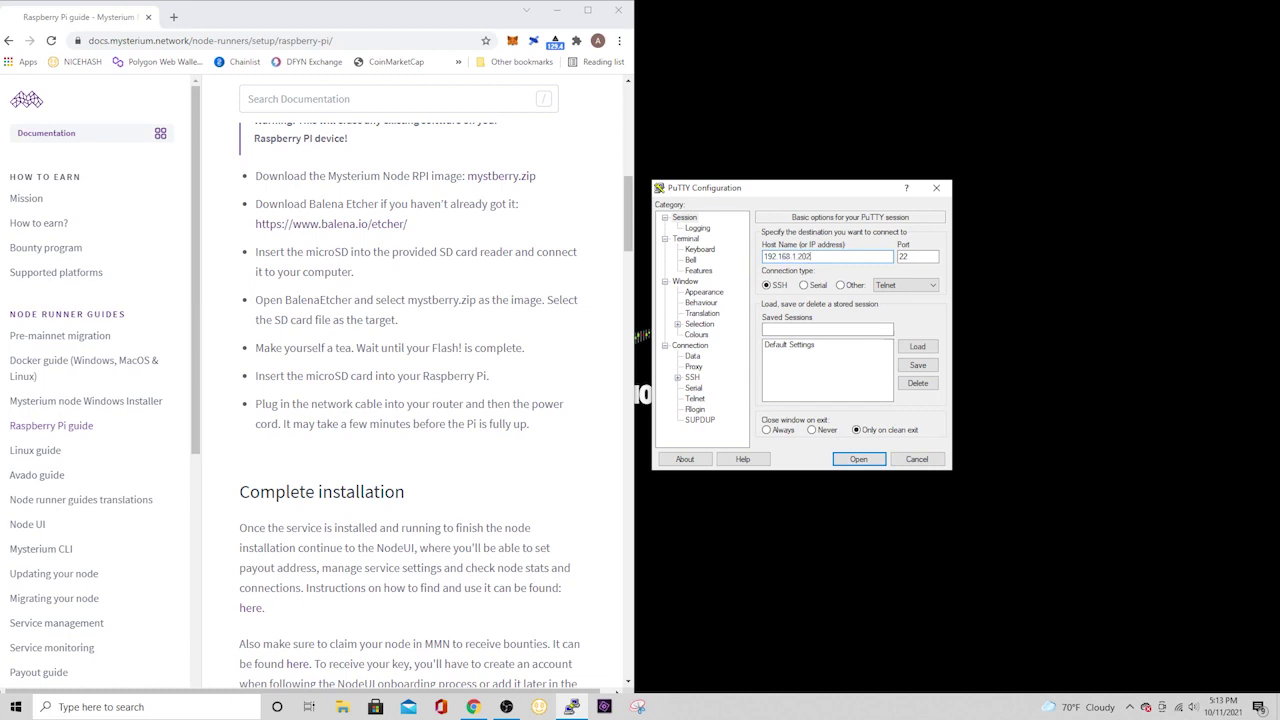
key("Return")
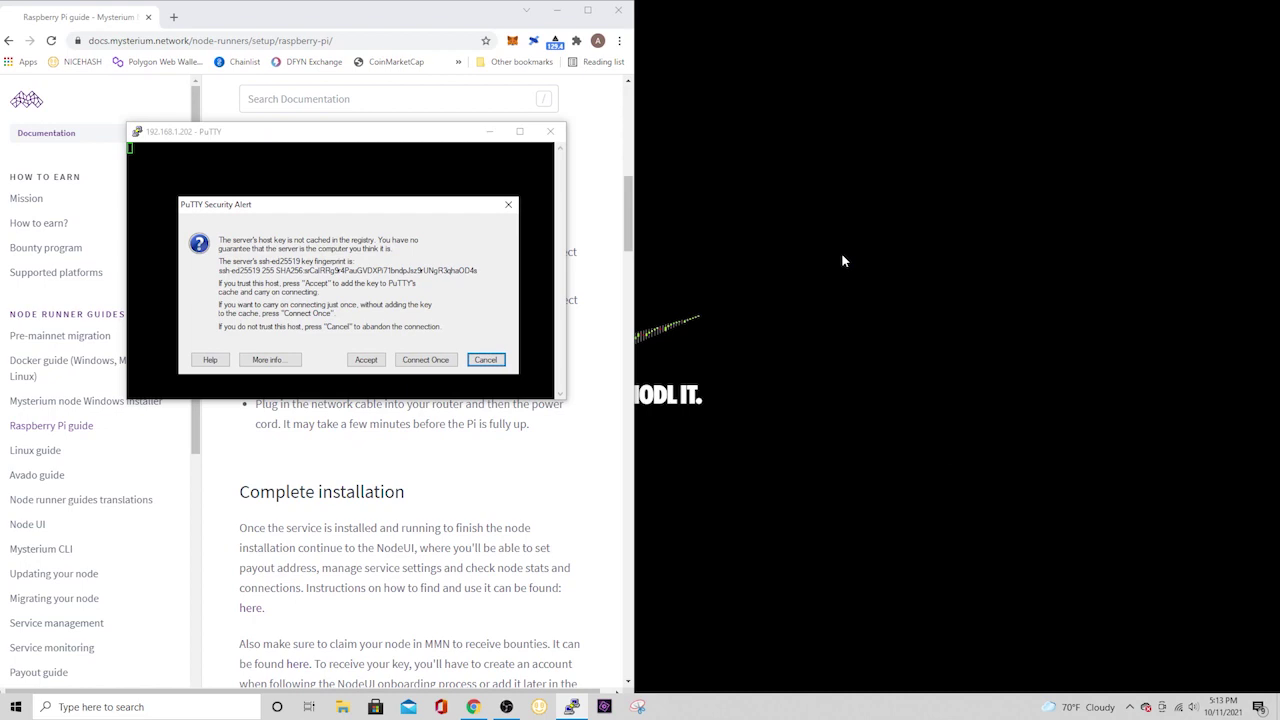
key("Return")
left_click_drag(370, 143, 884, 219)
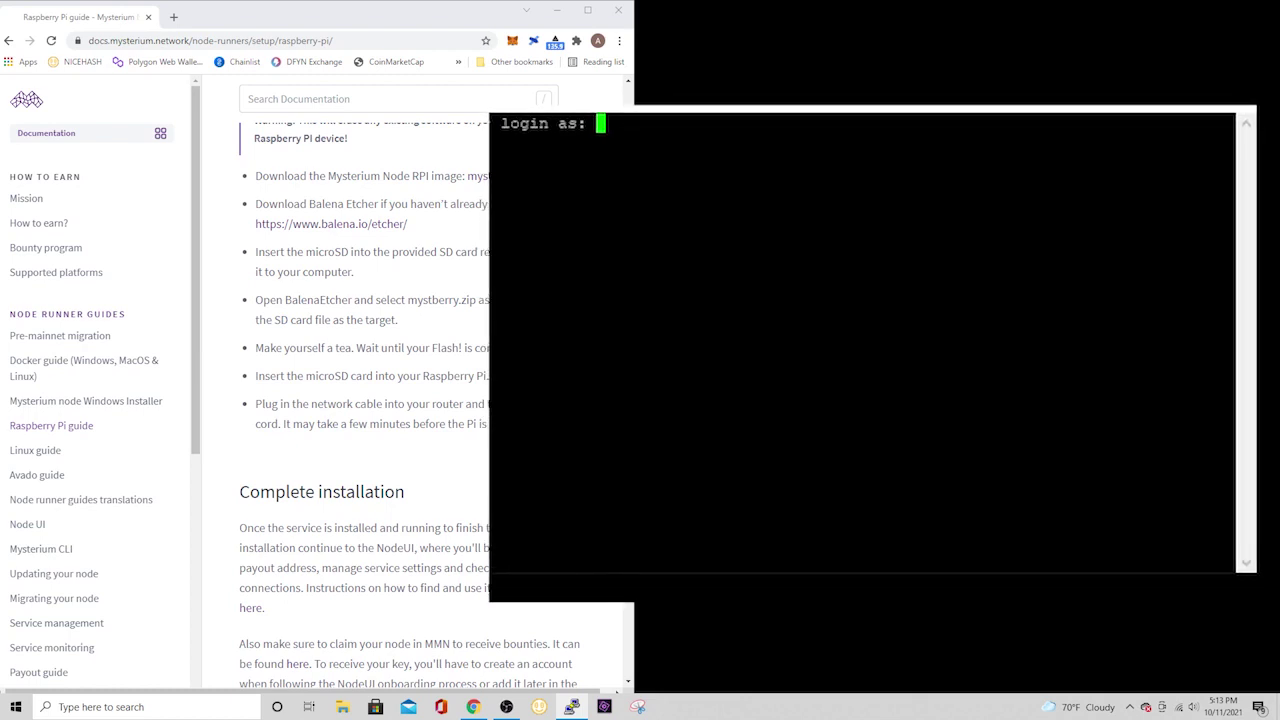
Look up the guide's default SSH credentials and log in to the Raspberry Pi as myst with the default account password.
scroll(247, 309, "down", 3)
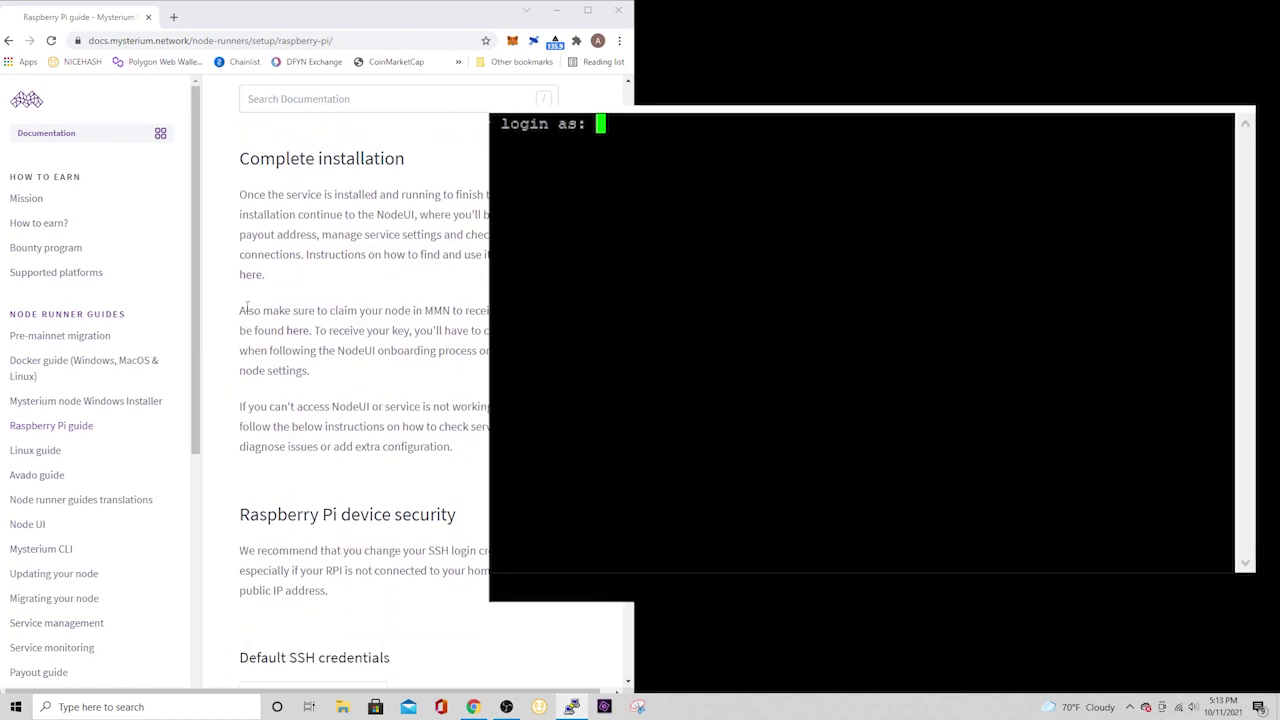
left_click_drag(247, 309, 490, 332)
left_click_drag(270, 350, 403, 368)
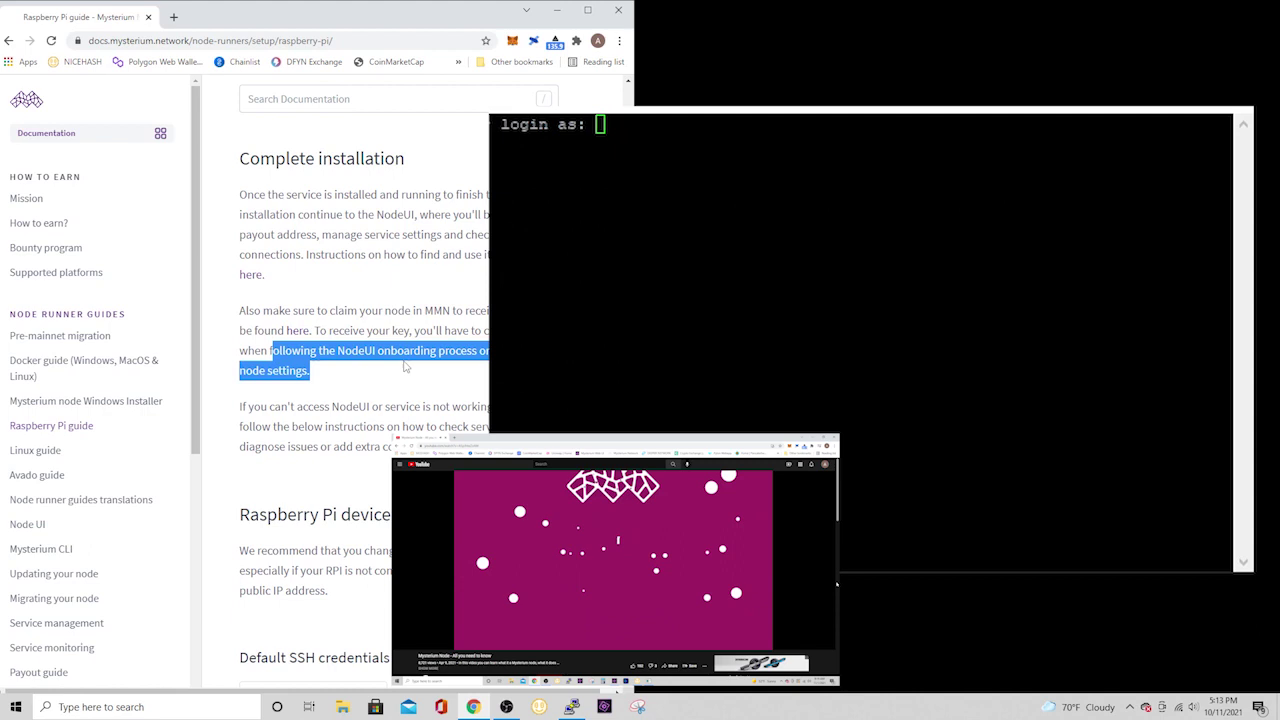
left_click(405, 372)
scroll(422, 390, "down", 3)
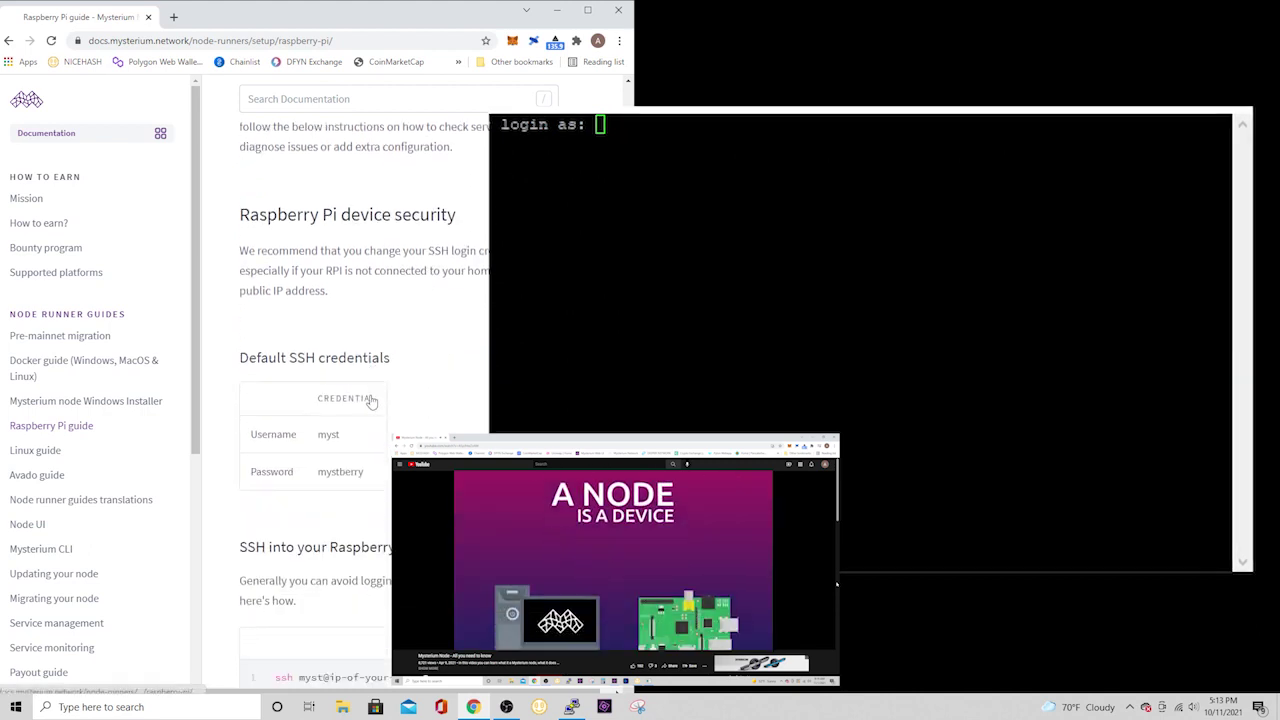
scroll(423, 403, "down", 1)
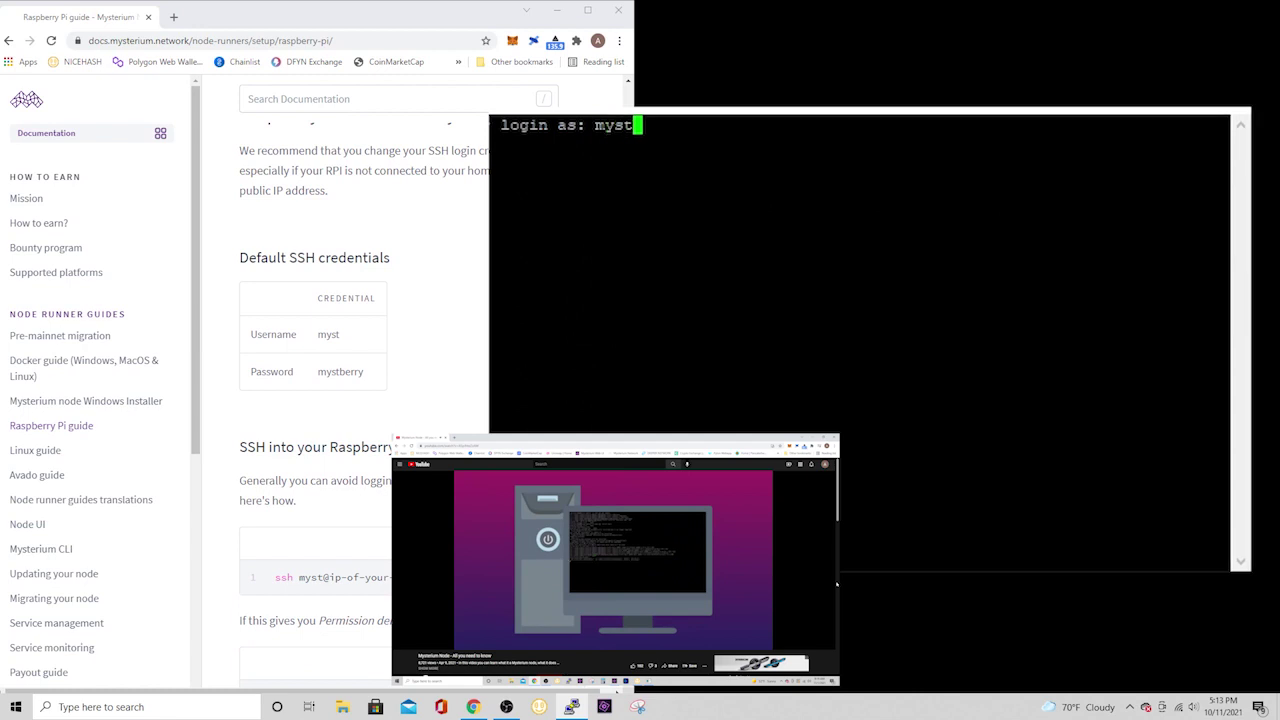
key("Return")
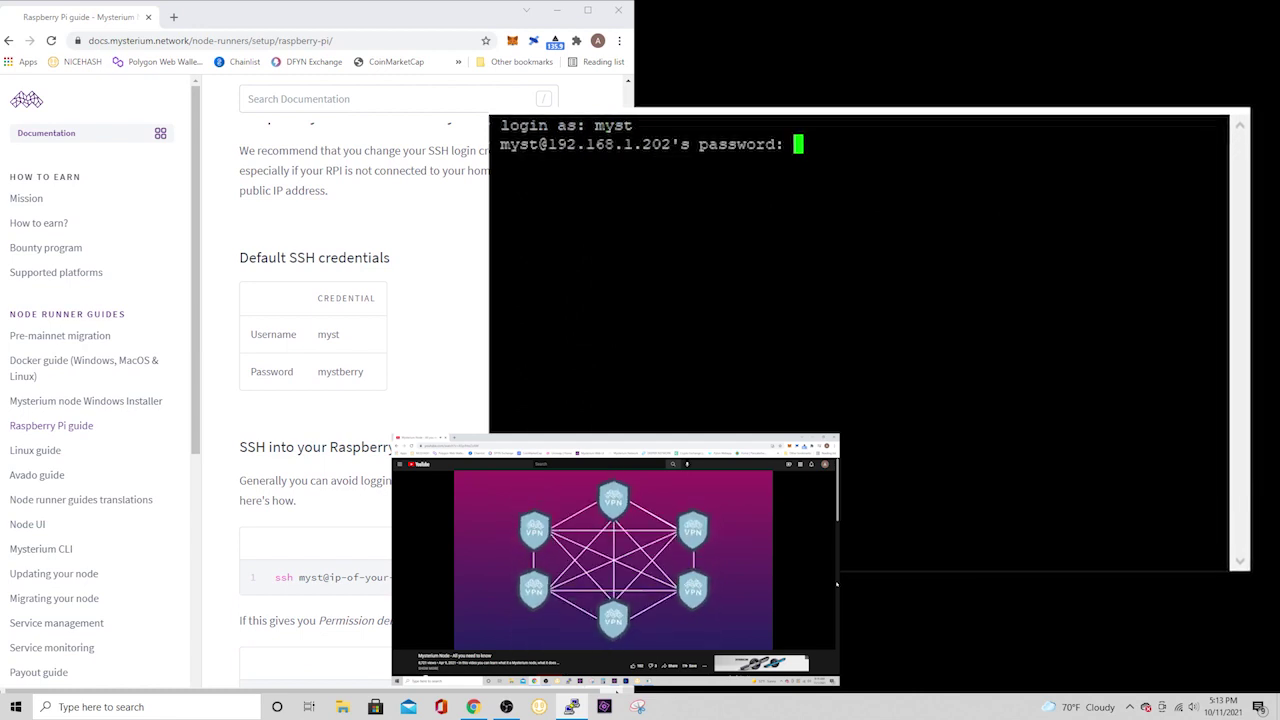
type("mystberry")
key("Return")
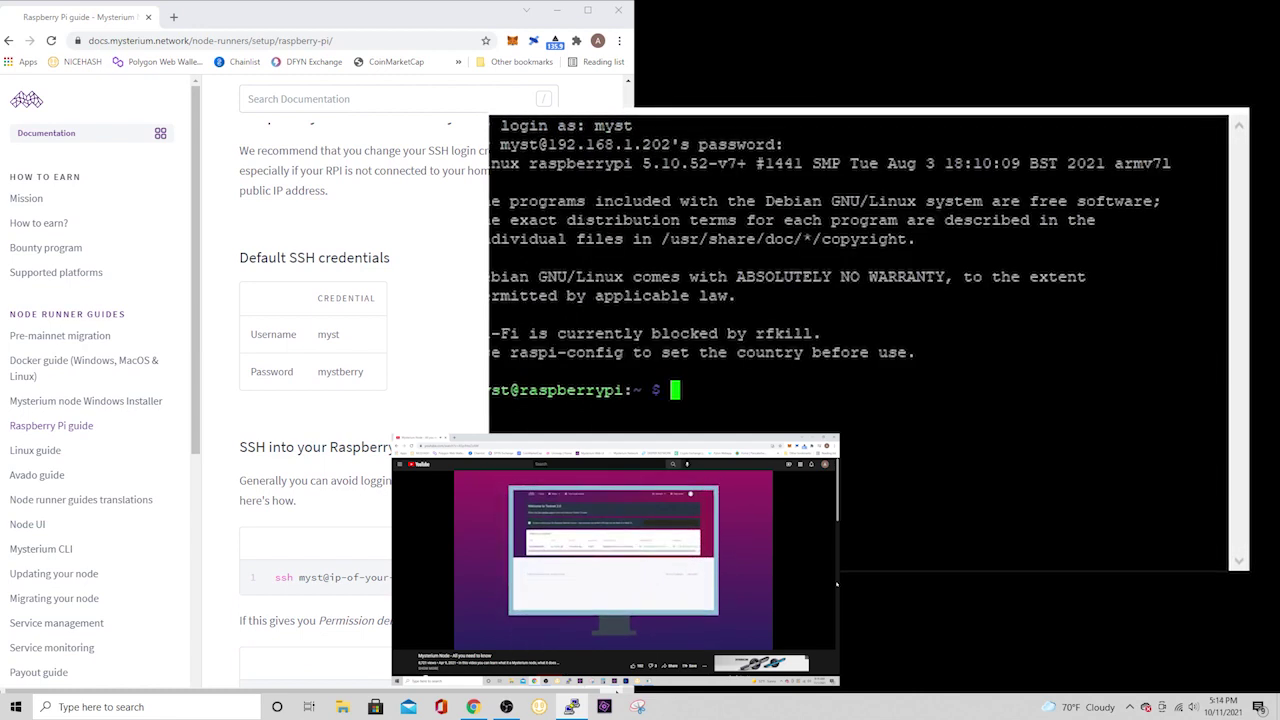
scroll(340, 400, "down", 3)
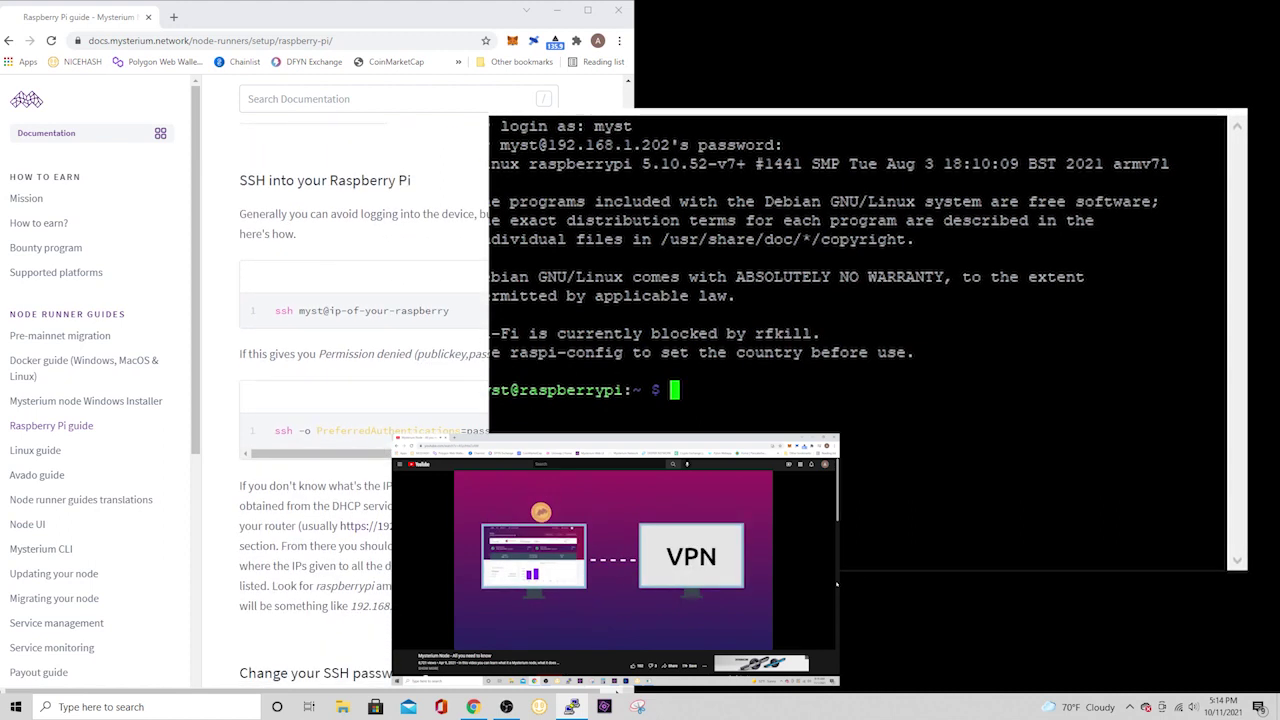
type("s")
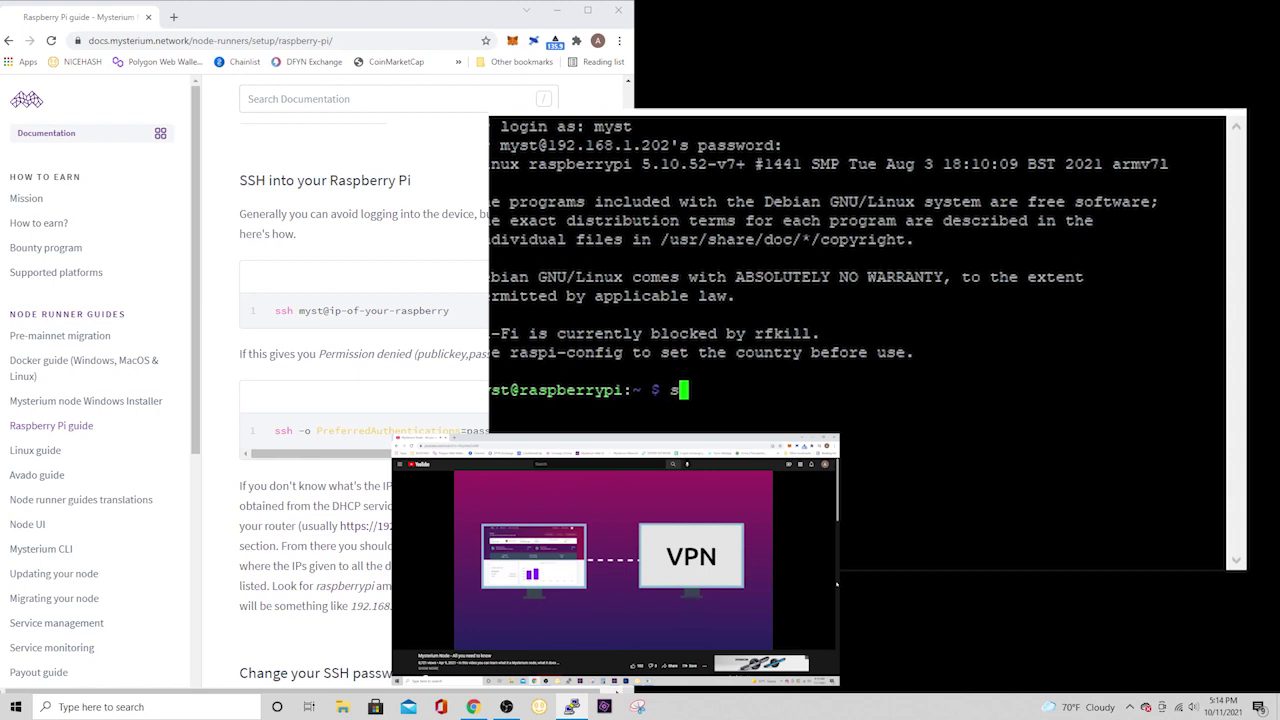
type("sh myst")
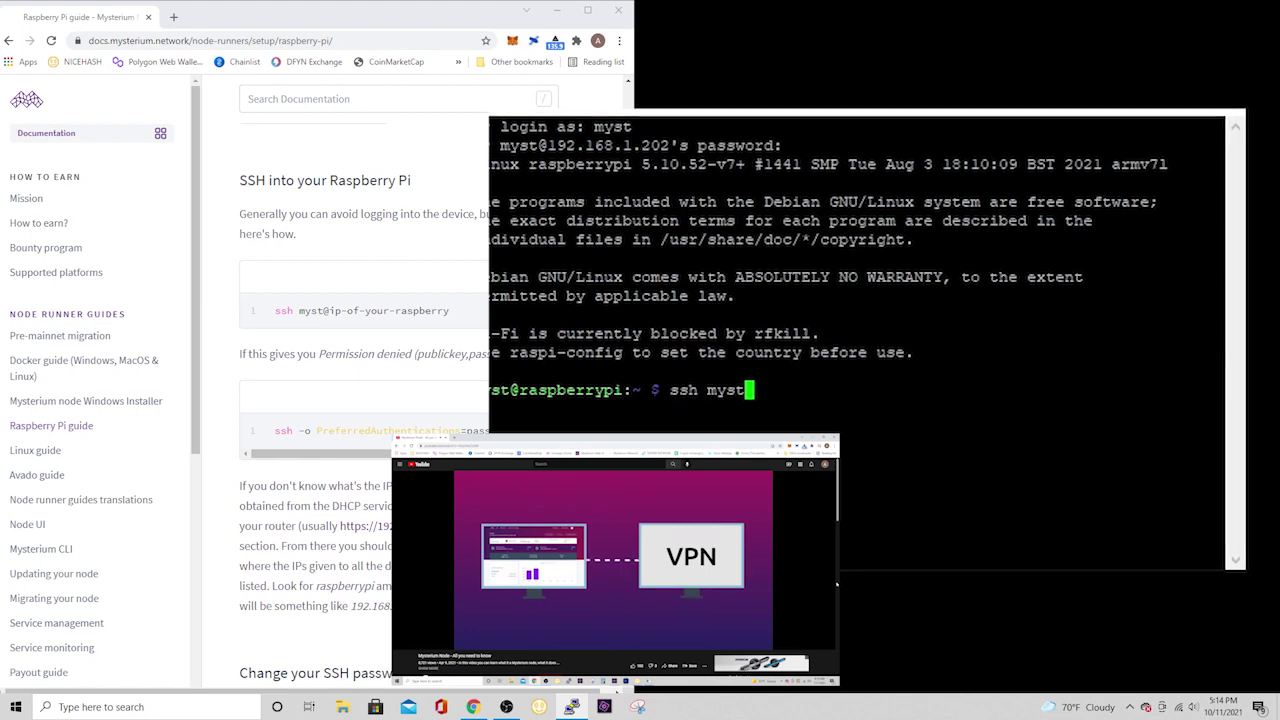
type("@")
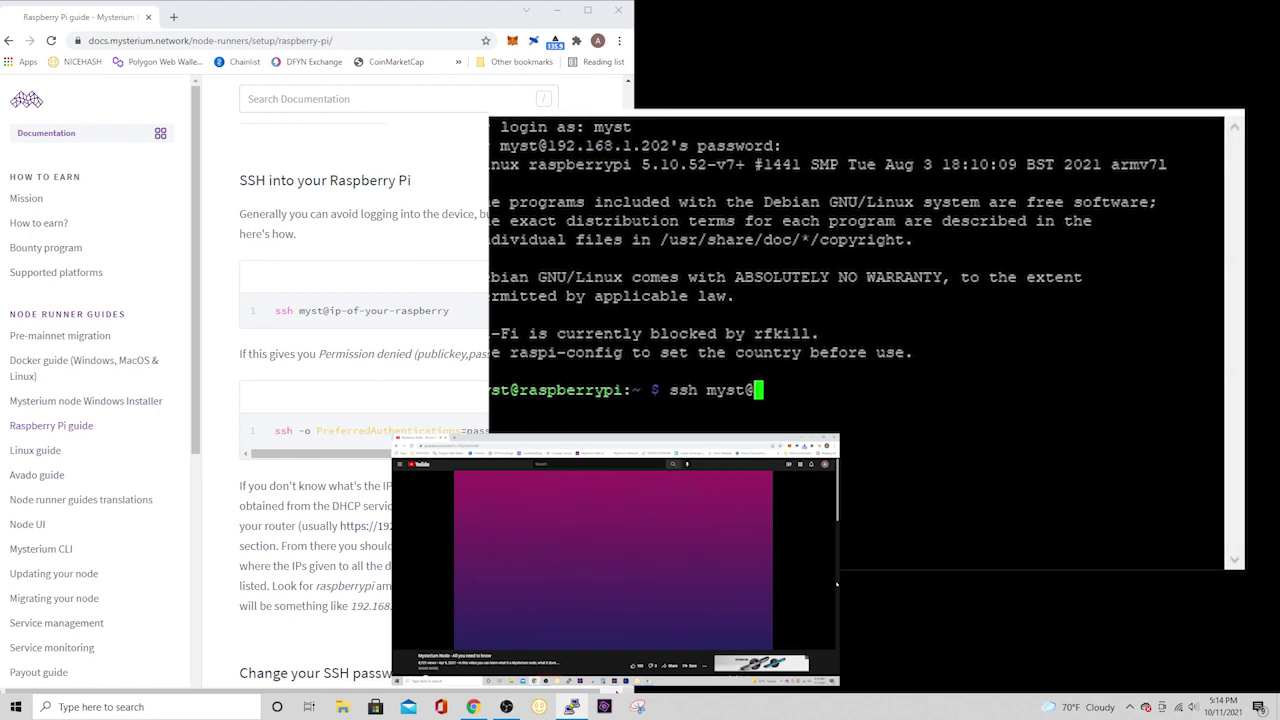
type("192.168.1.202")
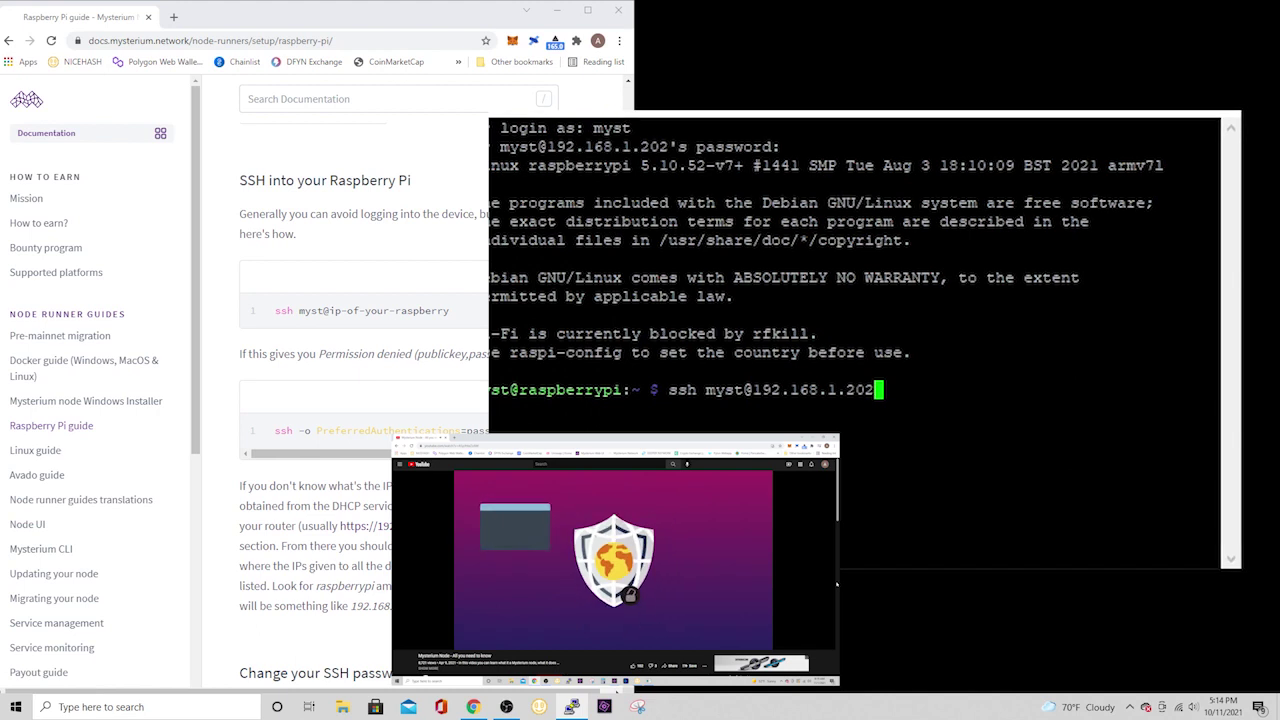
key("Return")
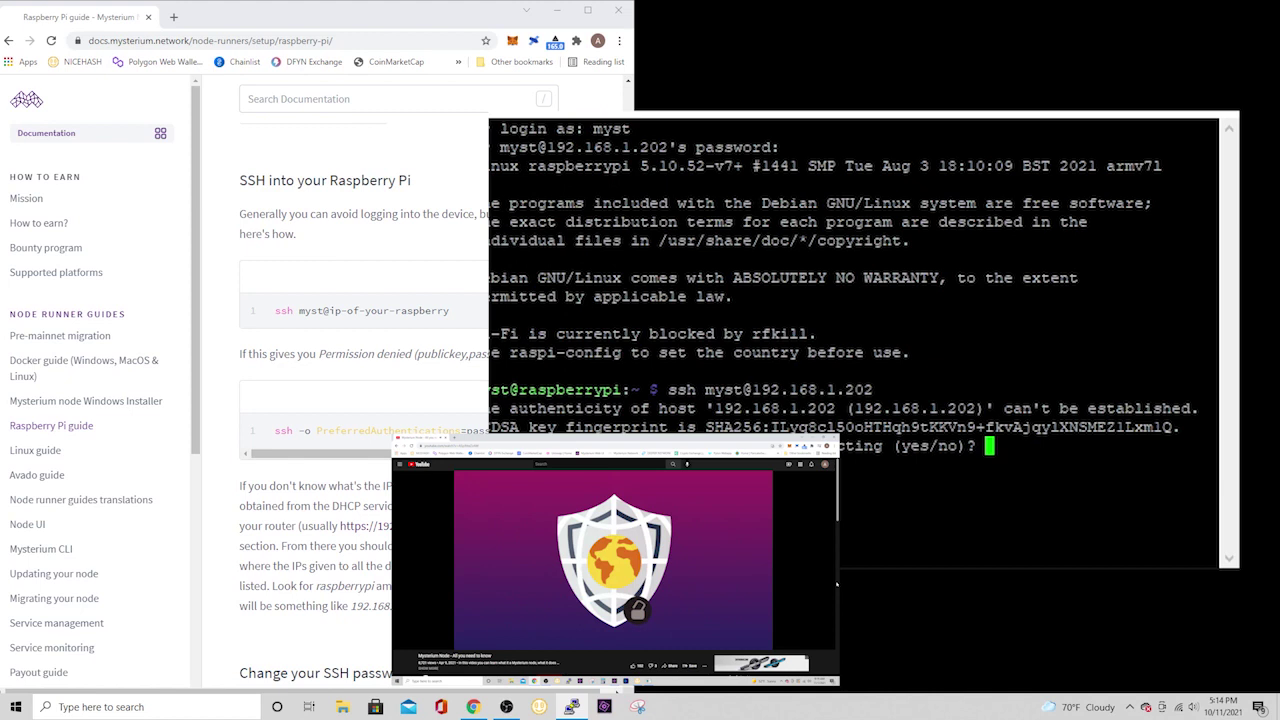
Answer yes to continue connecting to the host and enter the account password.
left_click(836, 583)
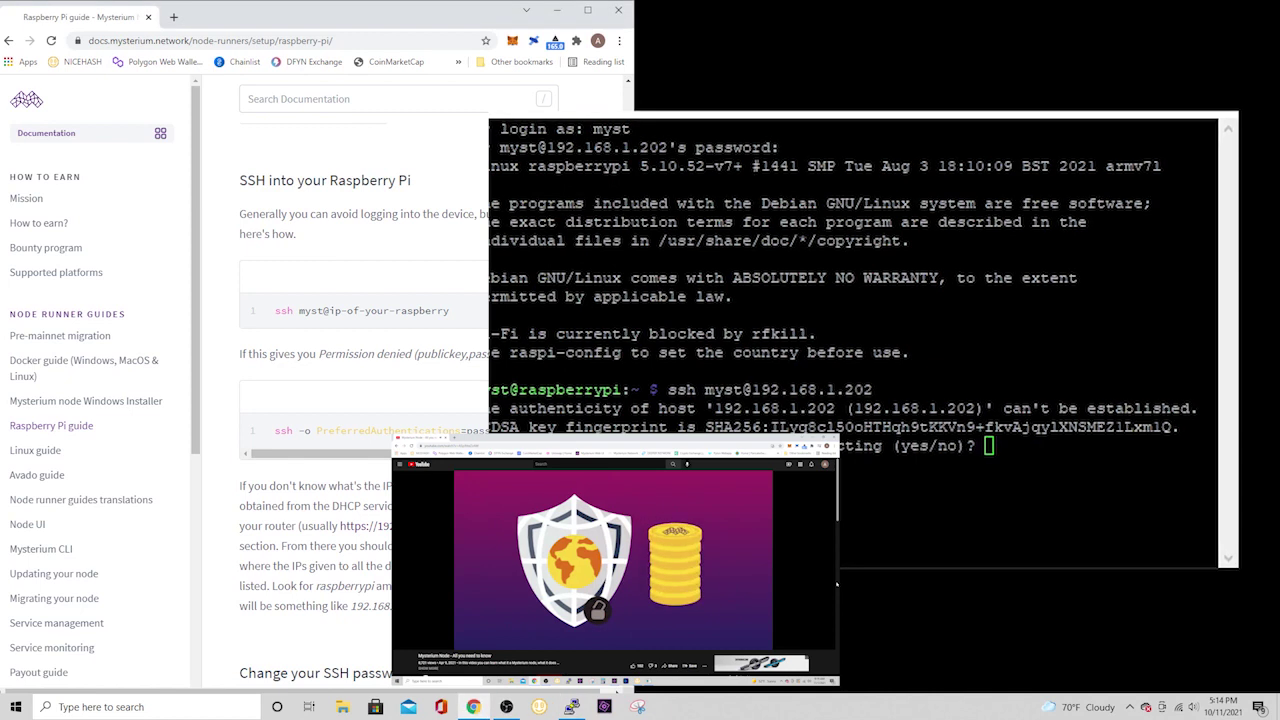
key("alt+Tab")
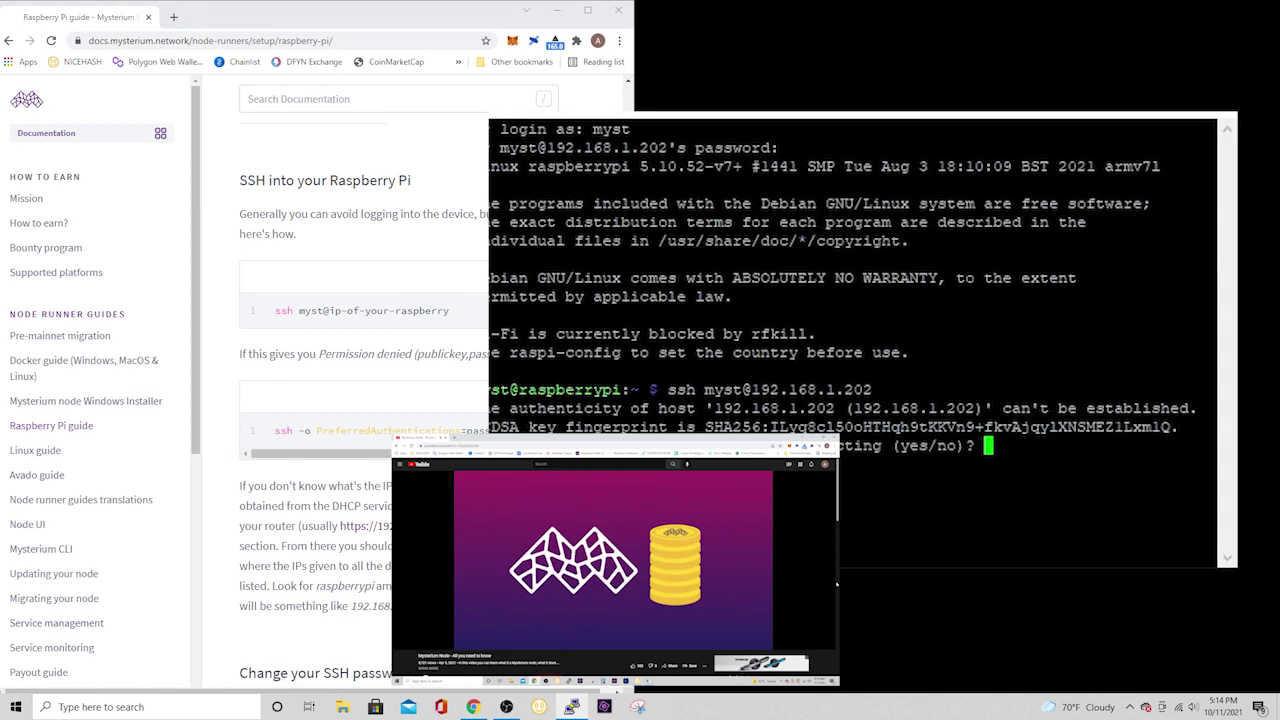
type("yes")
key("Return")
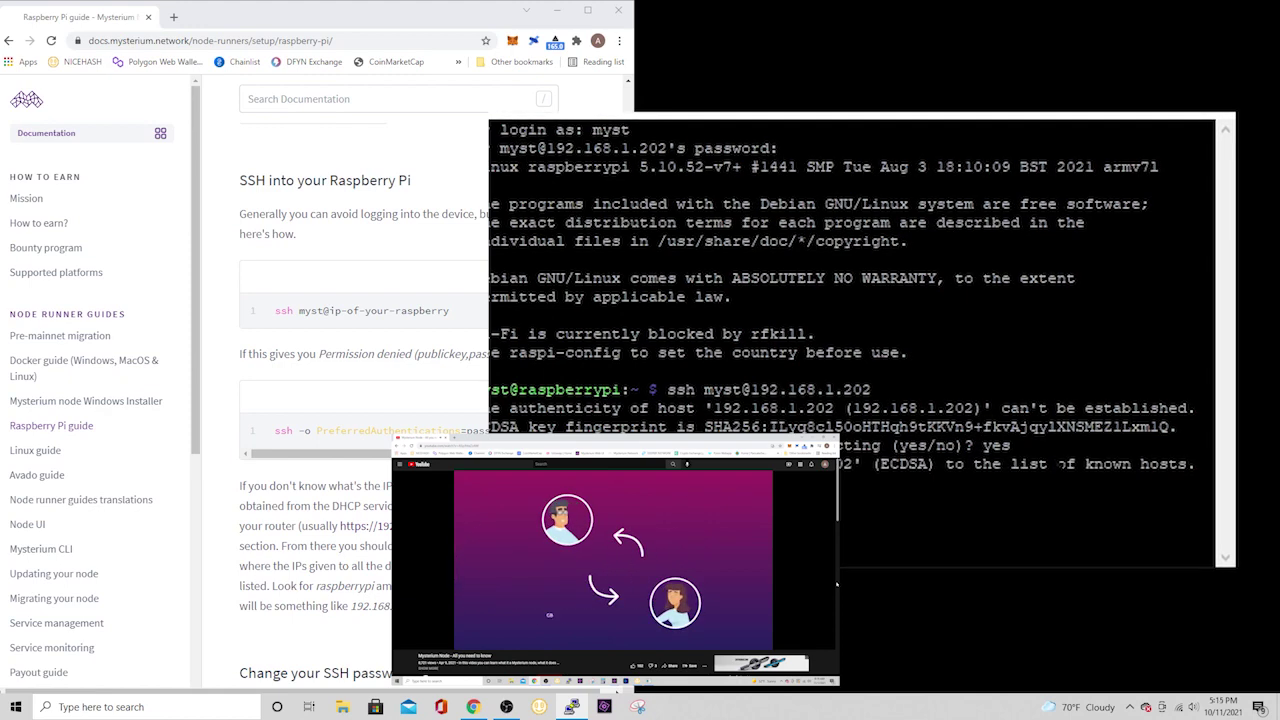
key("Return")
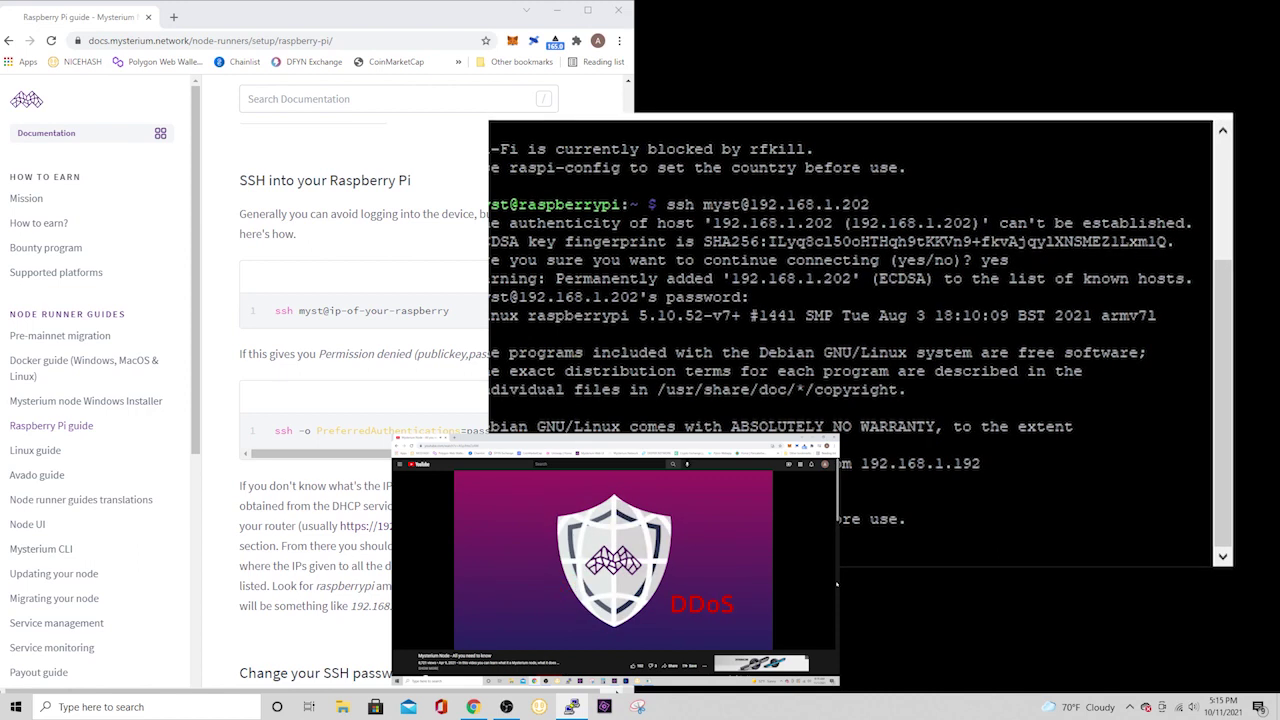
Review the guide's sections on changing or resetting the SSH password and installing the stable and pre-release Mysterium node versions.
scroll(380, 304, "down", 3)
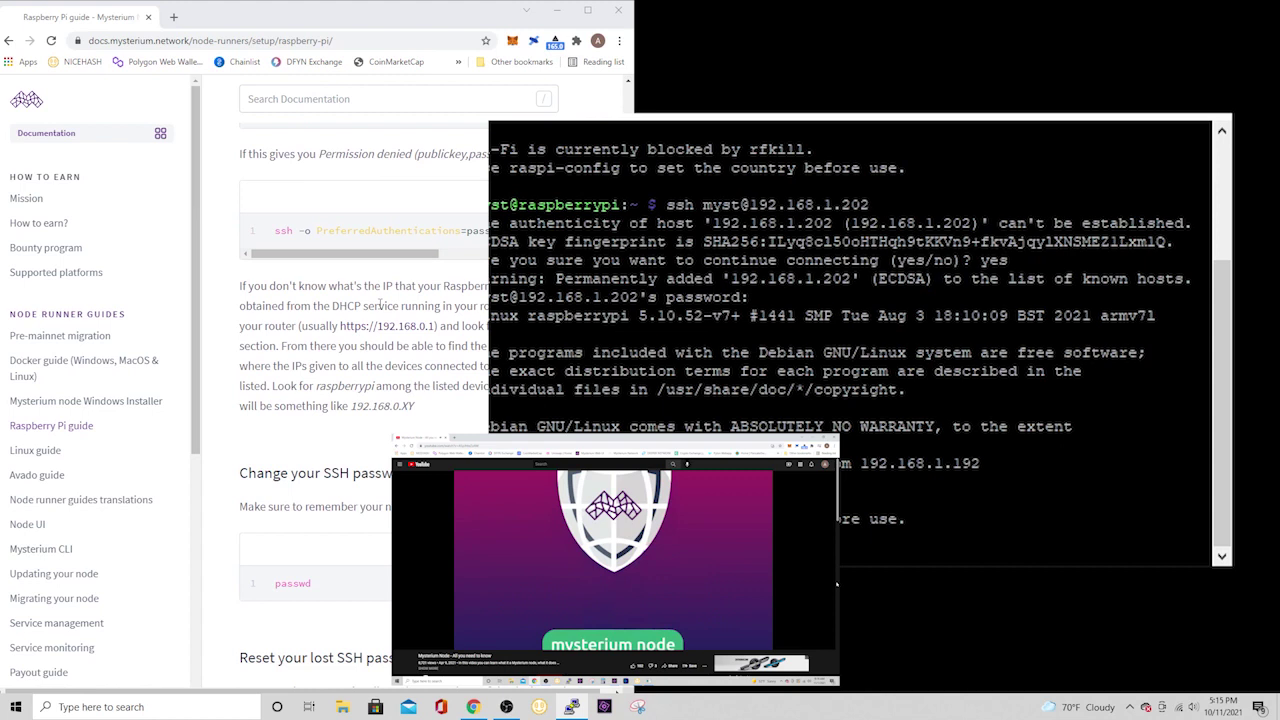
scroll(402, 322, "down", 2)
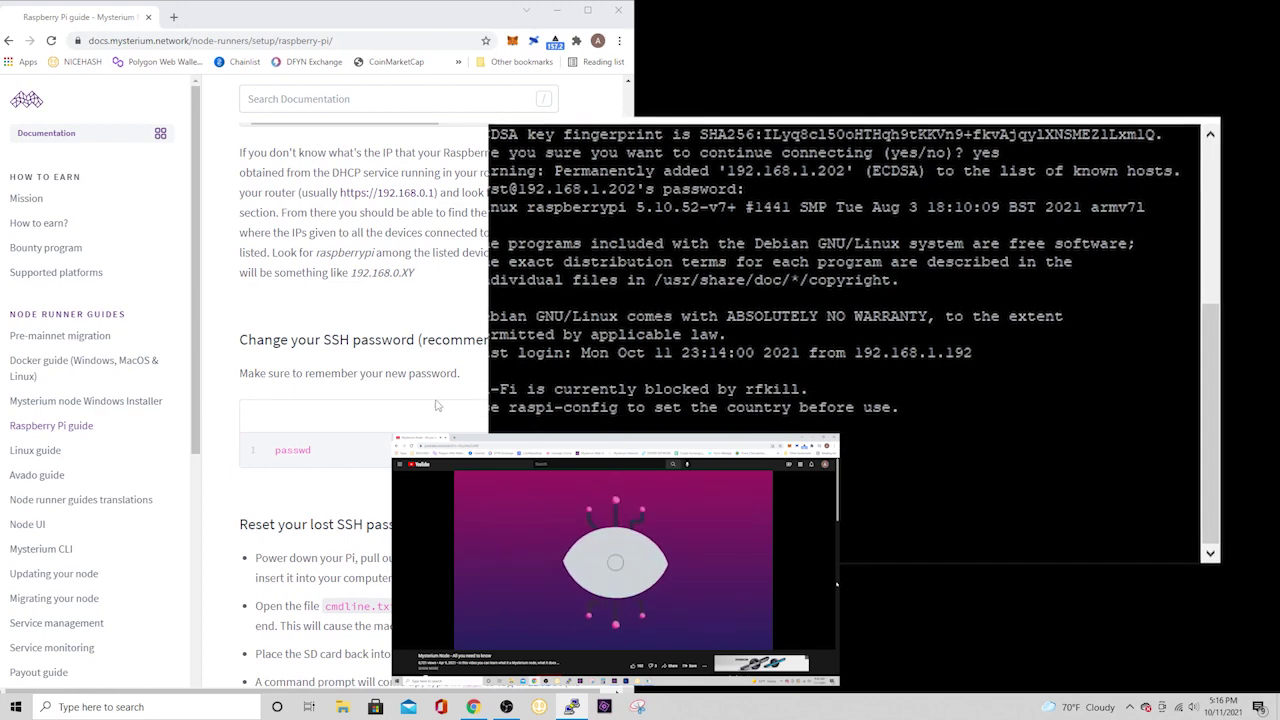
scroll(463, 389, "down", 3)
scroll(459, 366, "down", 1)
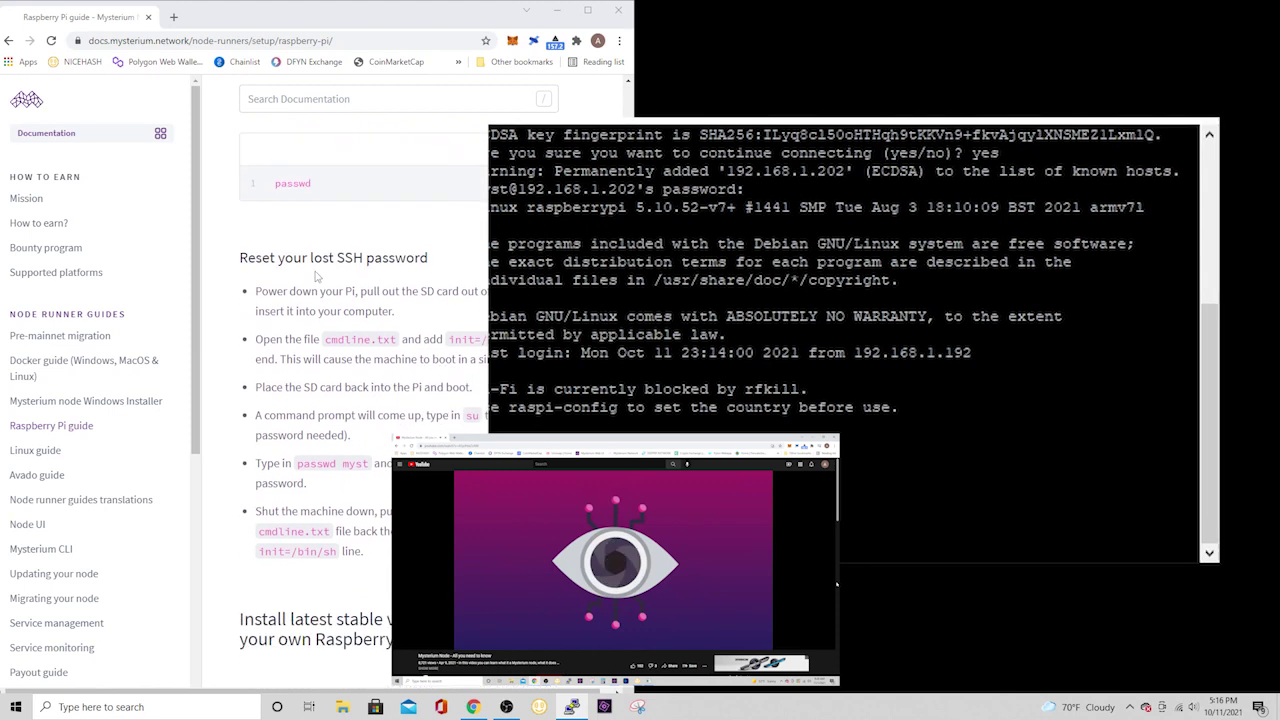
scroll(387, 280, "down", 6)
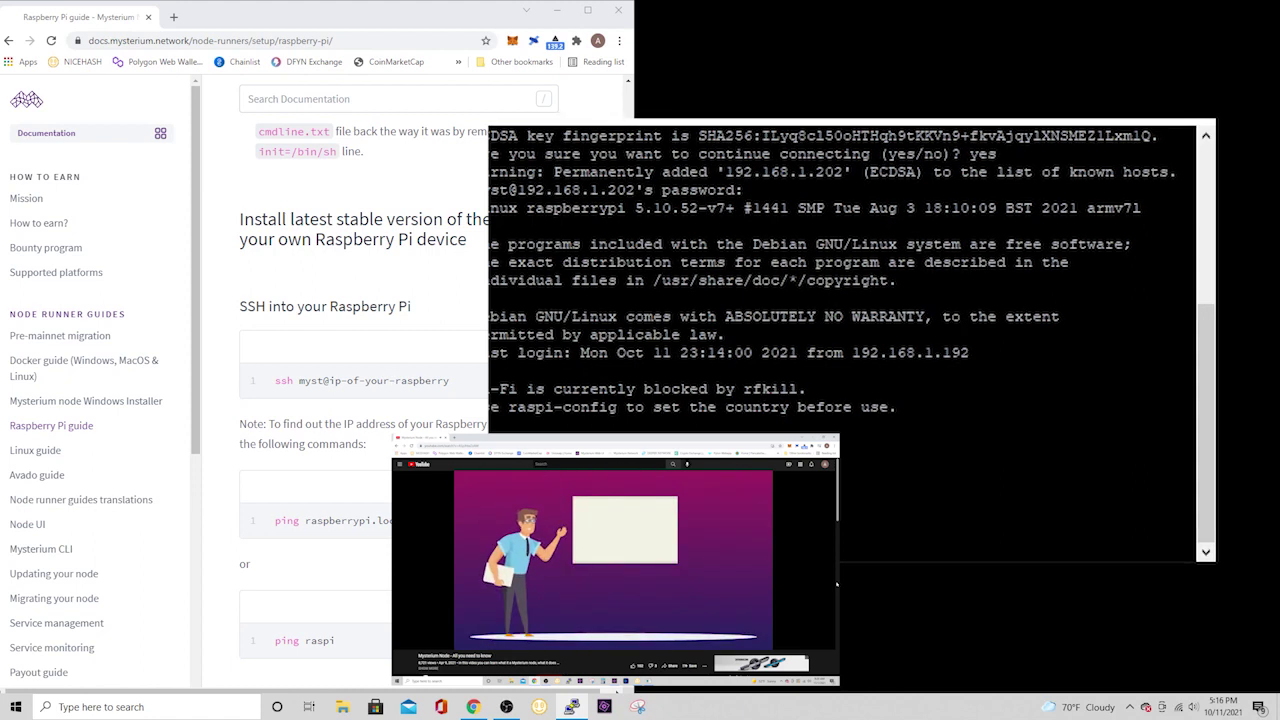
scroll(360, 400, "down", 2)
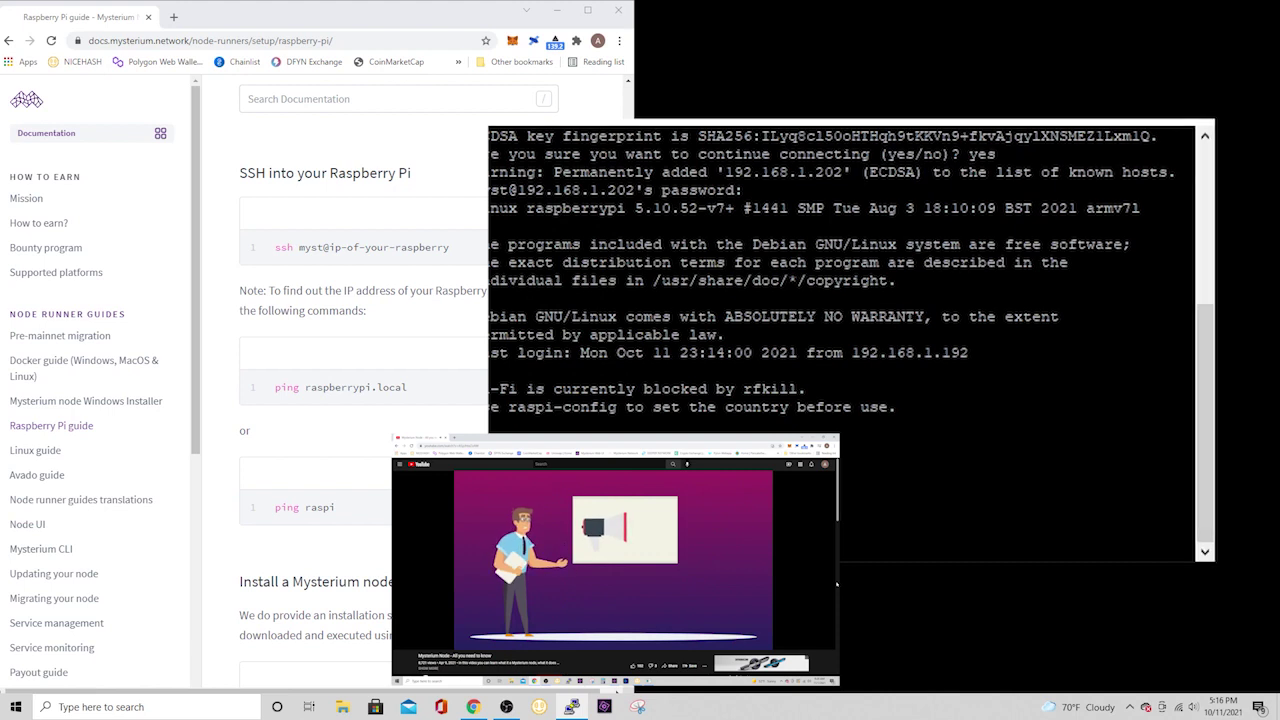
scroll(360, 400, "down", 5)
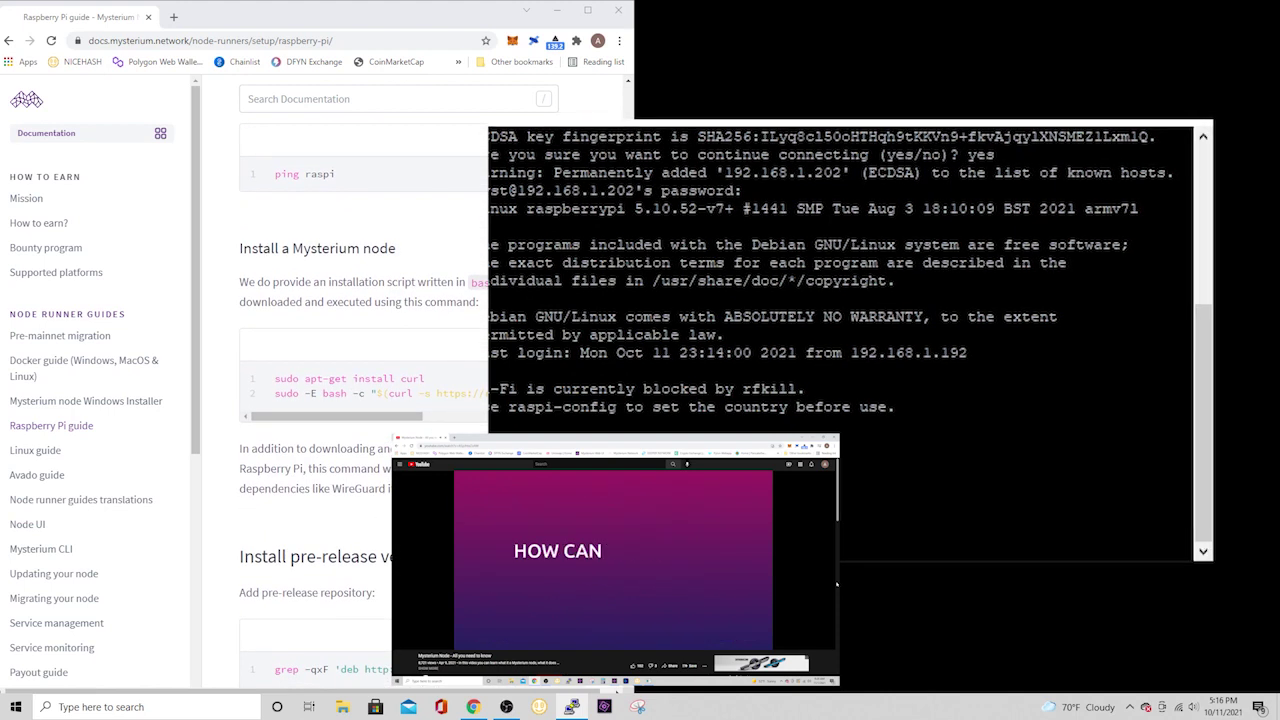
scroll(322, 163, "down", 2)
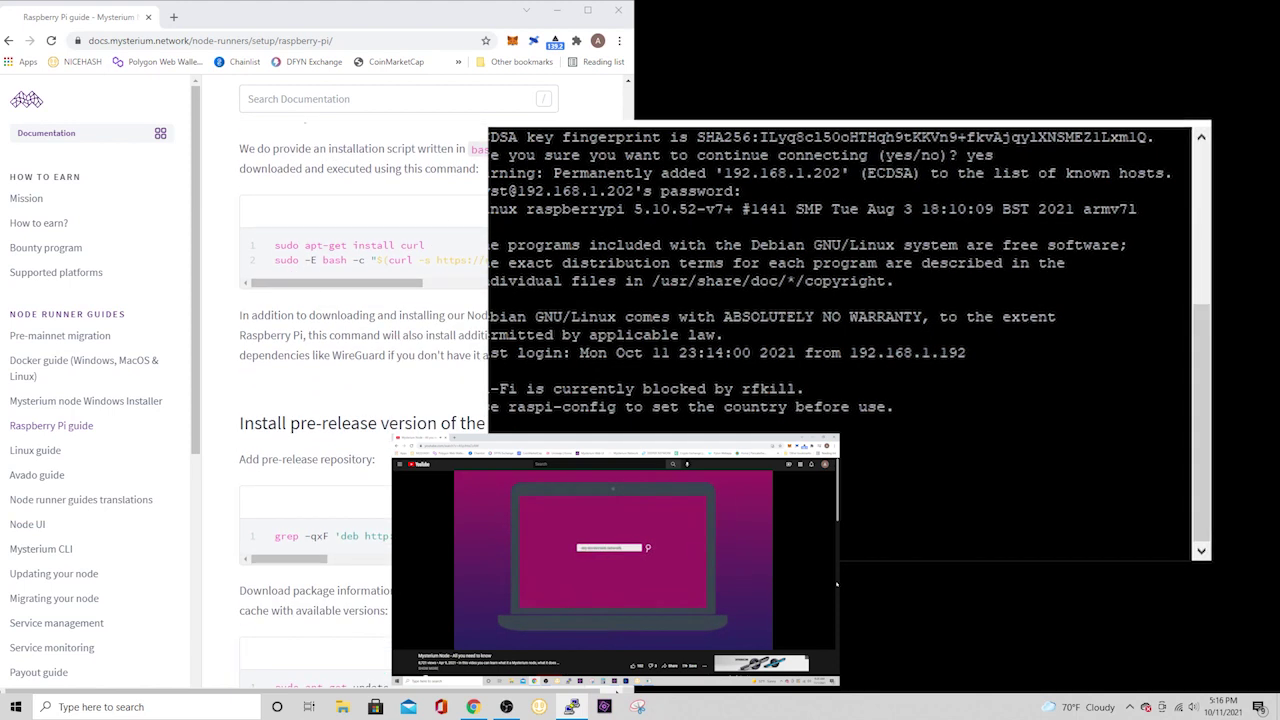
Check the full stable-version install command in the guide and run the installation script in the Raspberry Pi terminal.
scroll(330, 252, "right", 3)
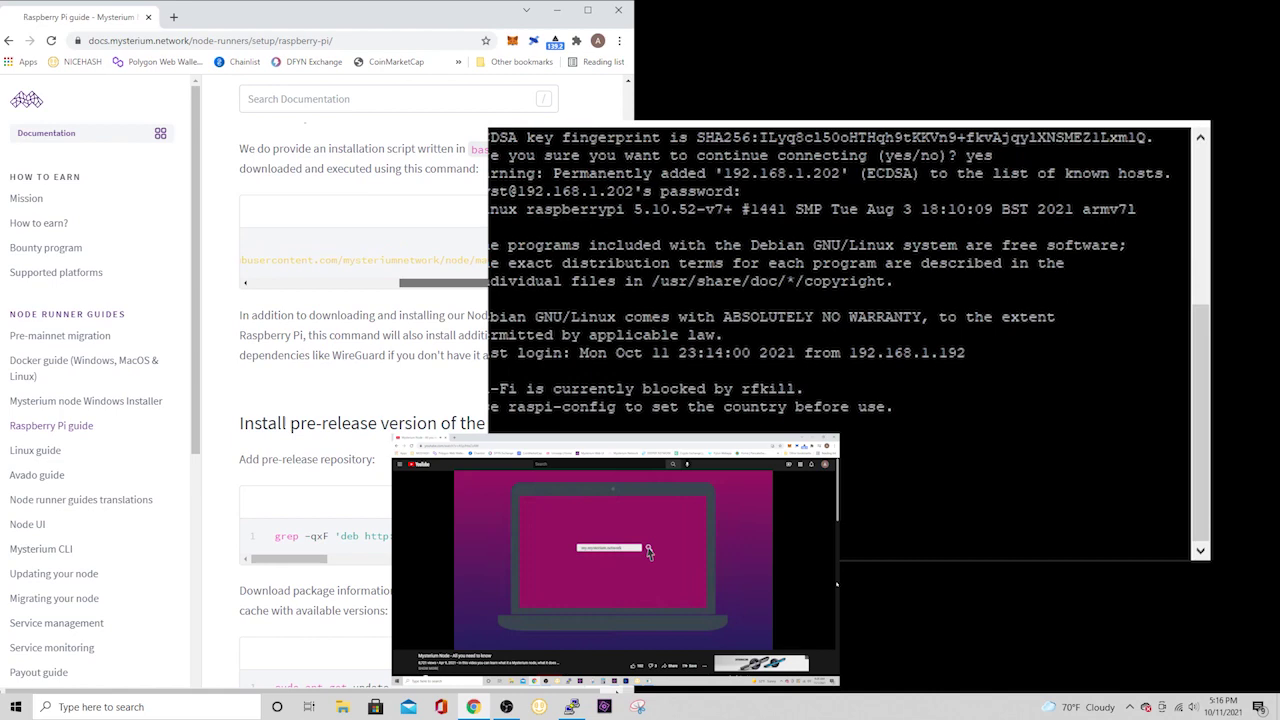
scroll(330, 252, "left", 3)
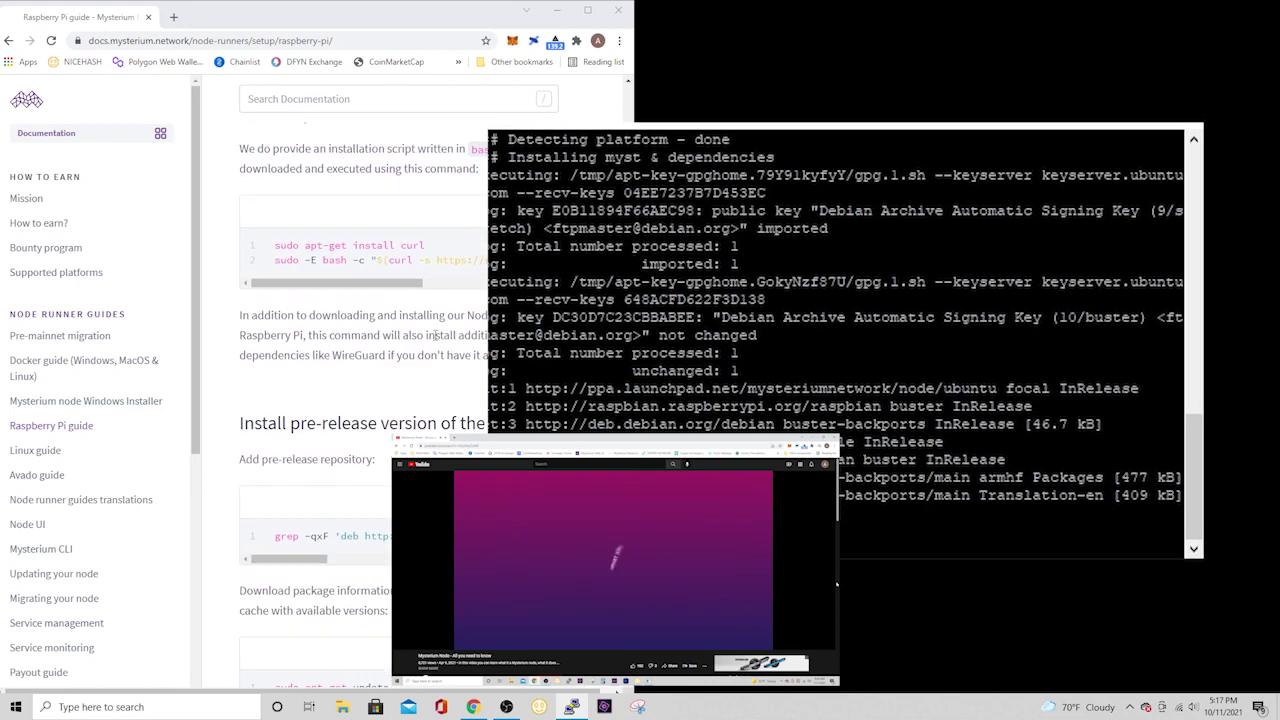
Read the guide's instructions for installing the pre-release node version and for returning to the latest released version.
scroll(405, 330, "down", 1)
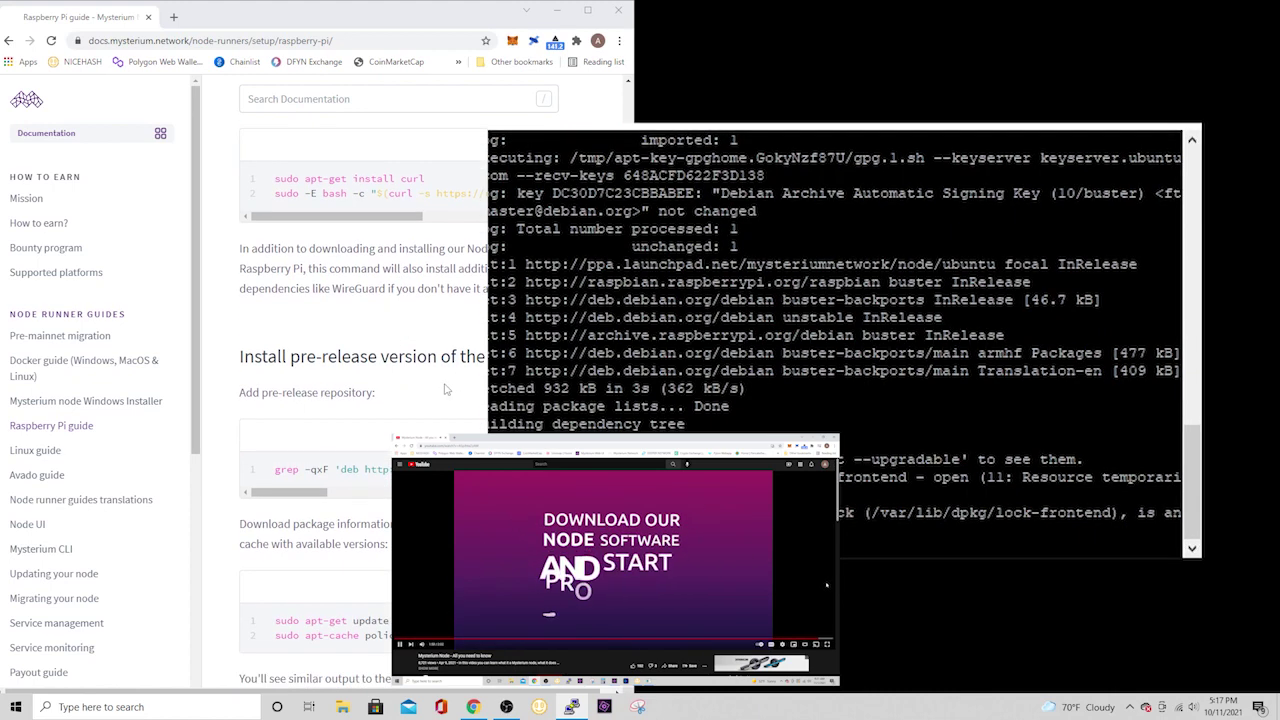
scroll(449, 390, "down", 1)
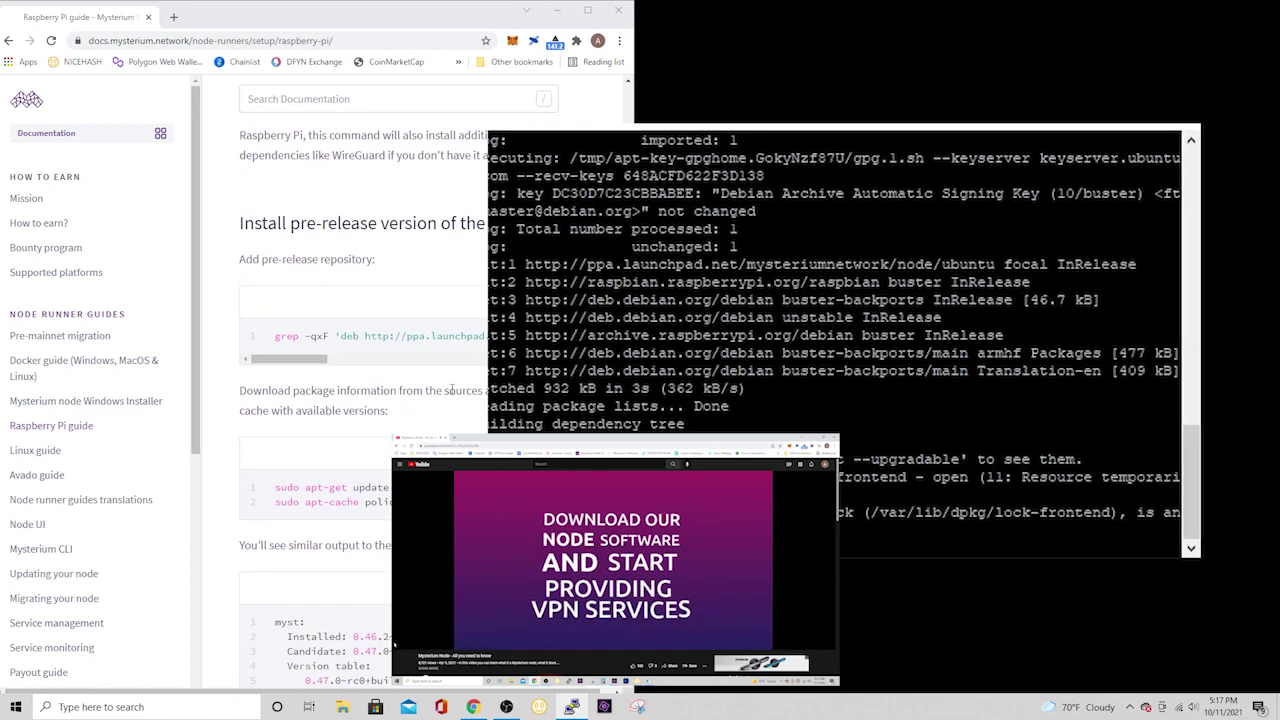
scroll(459, 403, "down", 2)
scroll(459, 403, "down", 2)
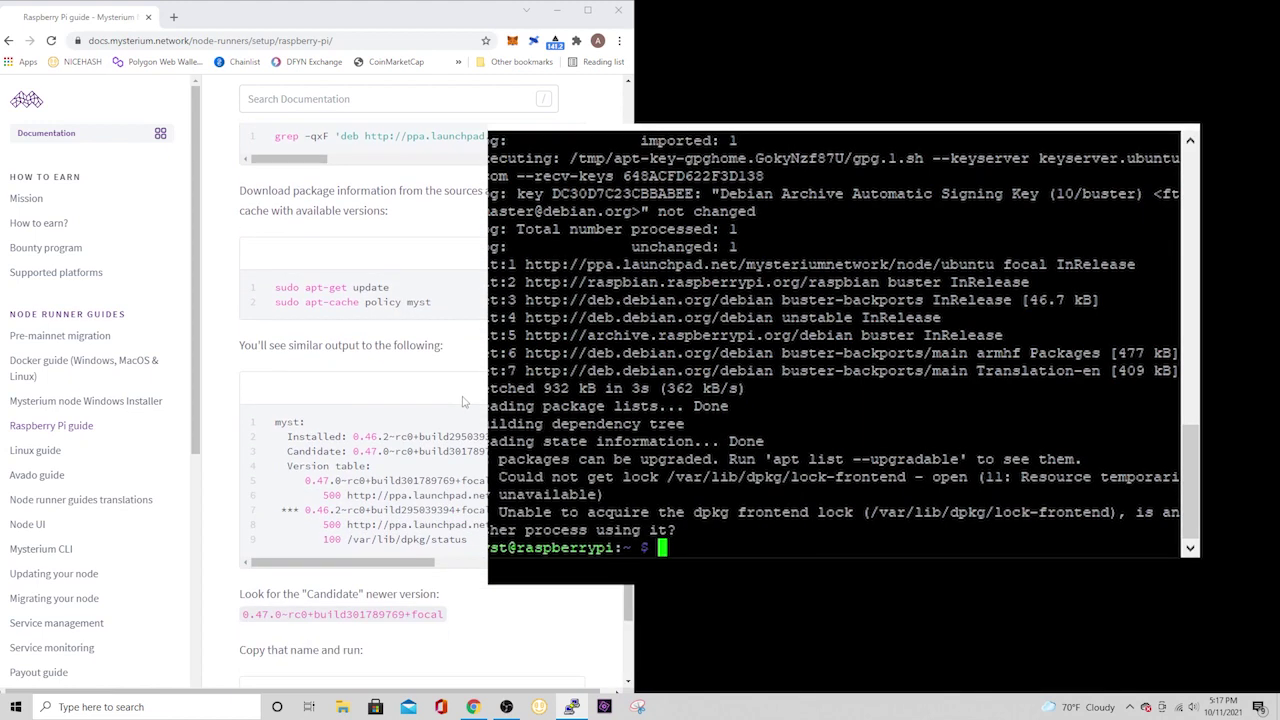
scroll(463, 402, "down", 2)
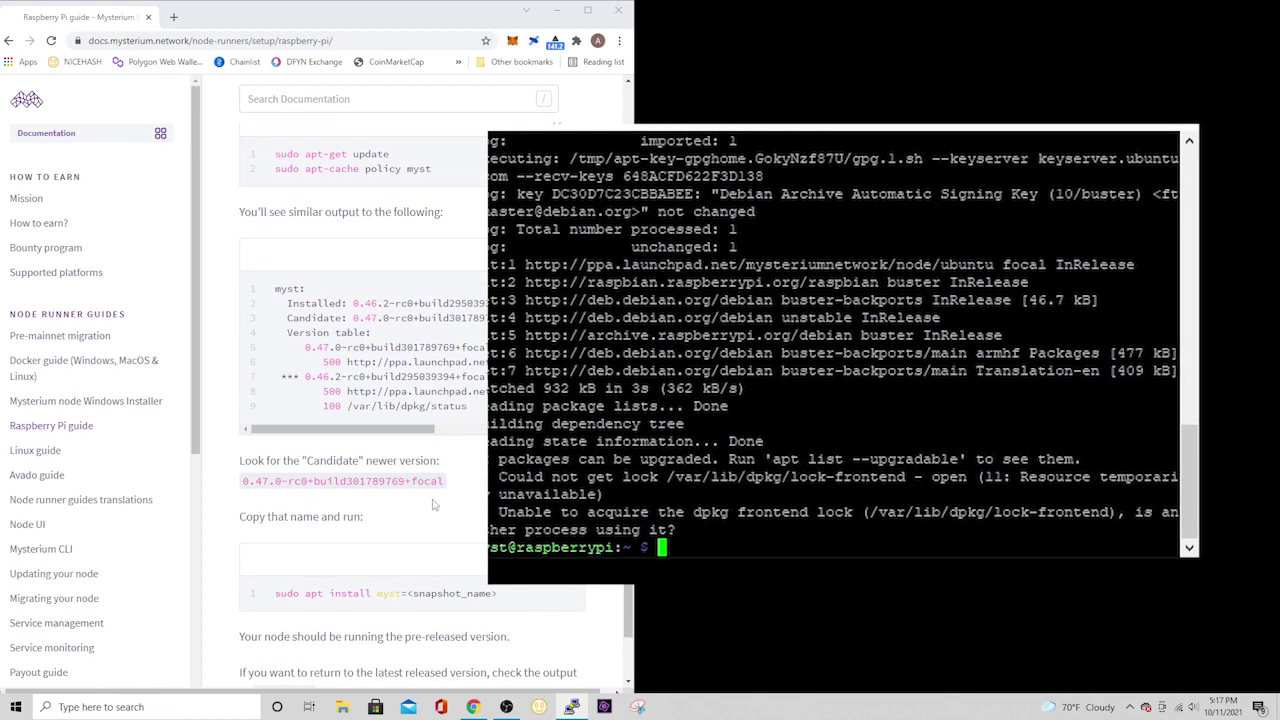
scroll(396, 512, "down", 1)
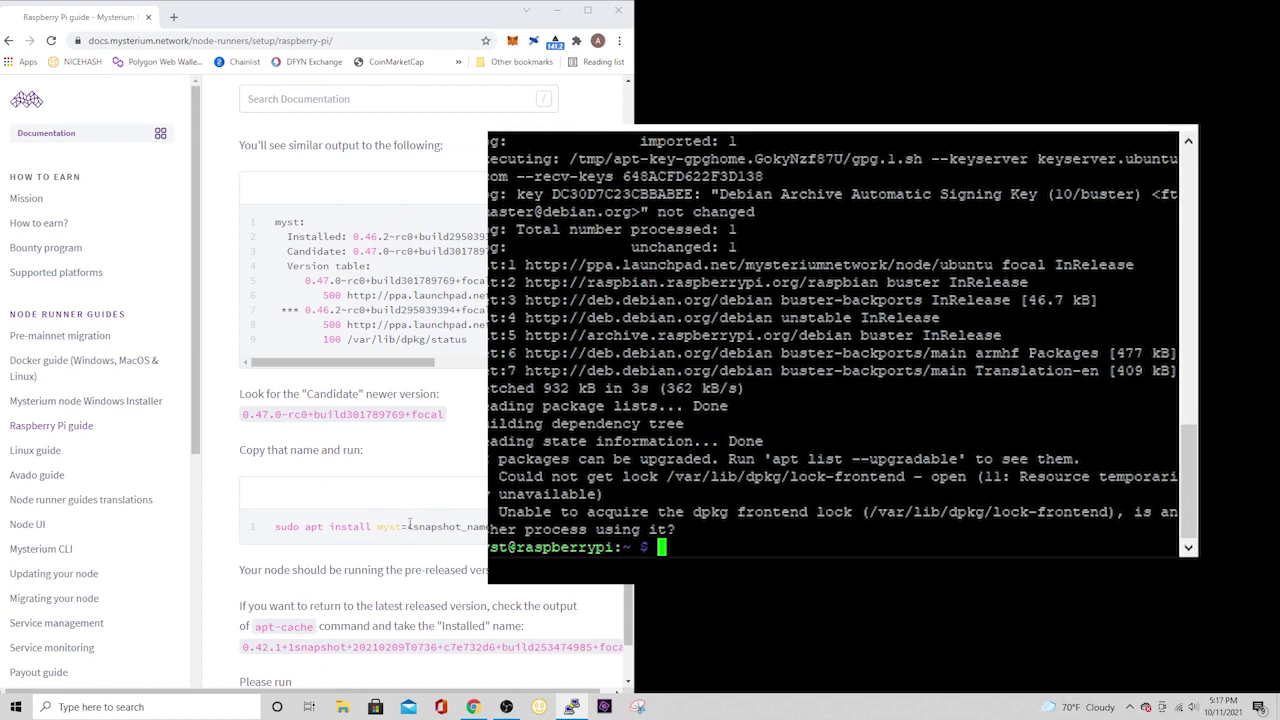
scroll(430, 400, "down", 2)
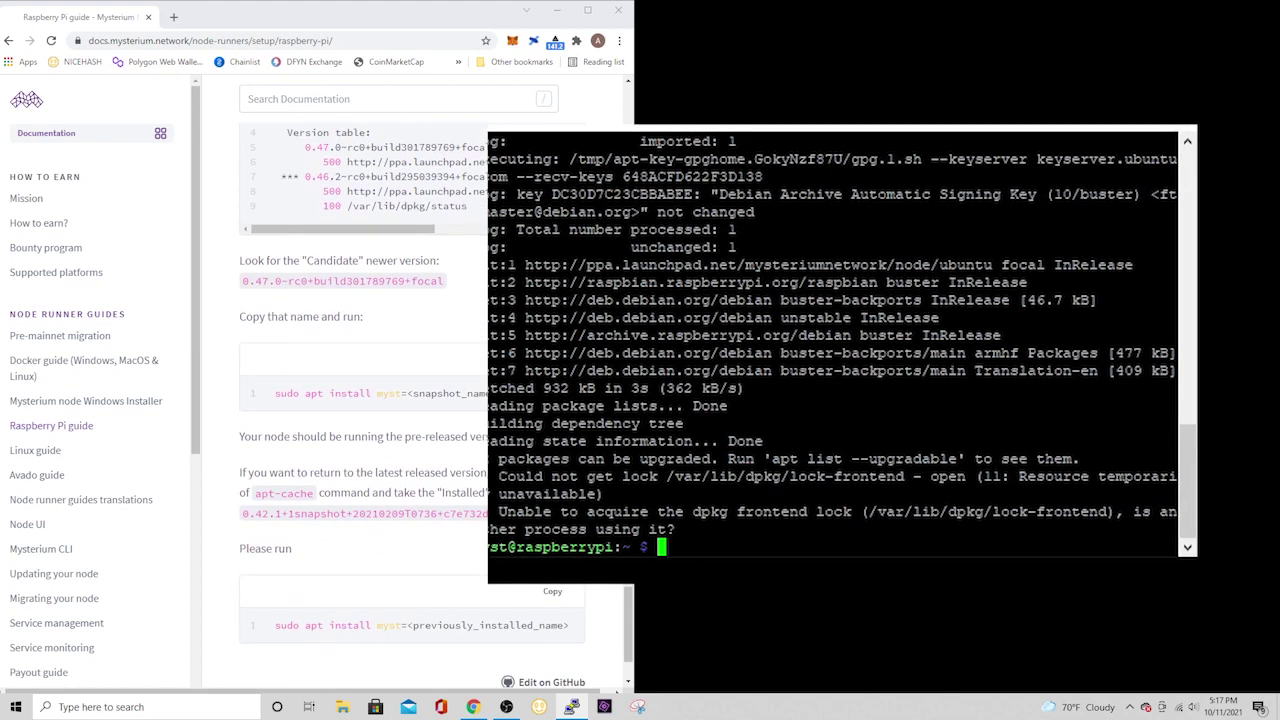
left_click_drag(241, 472, 488, 495)
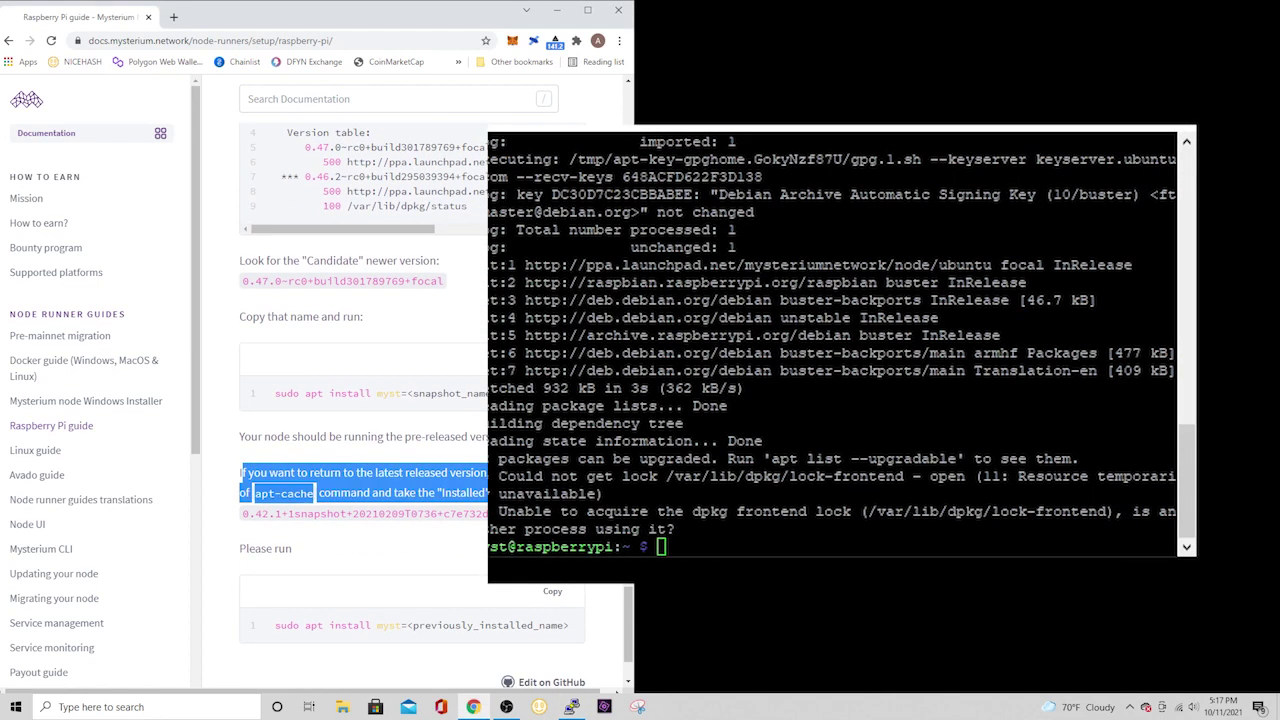
left_click(488, 494)
scroll(486, 490, "down", 2)
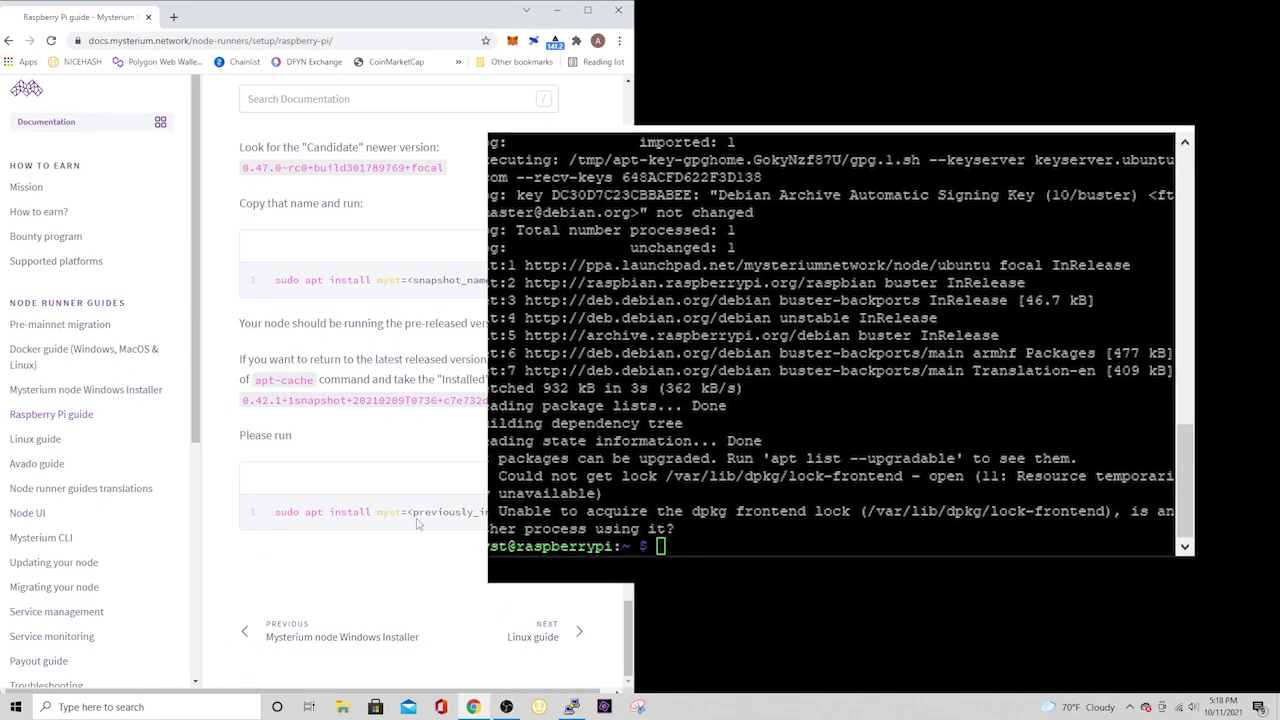
Open 192.168.1.202:4449 in a new browser window and start the node setup.
key("ctrl+n")
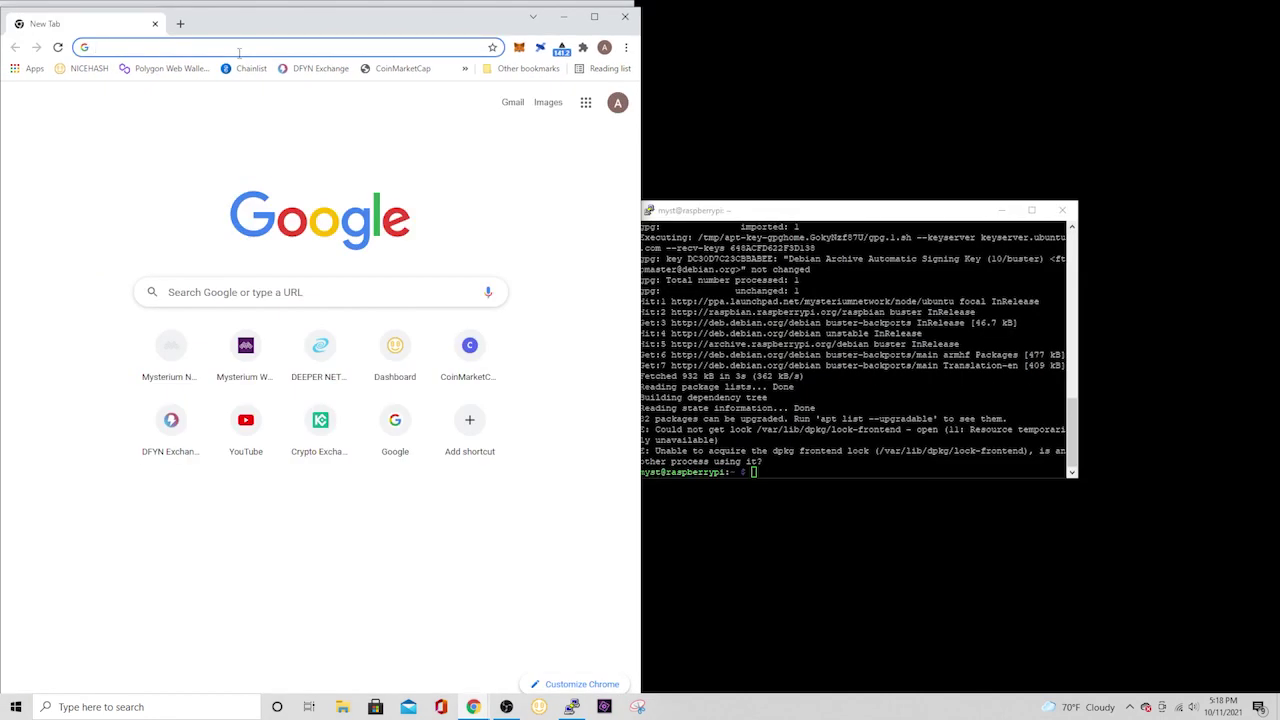
left_click(241, 50)
type("192.")
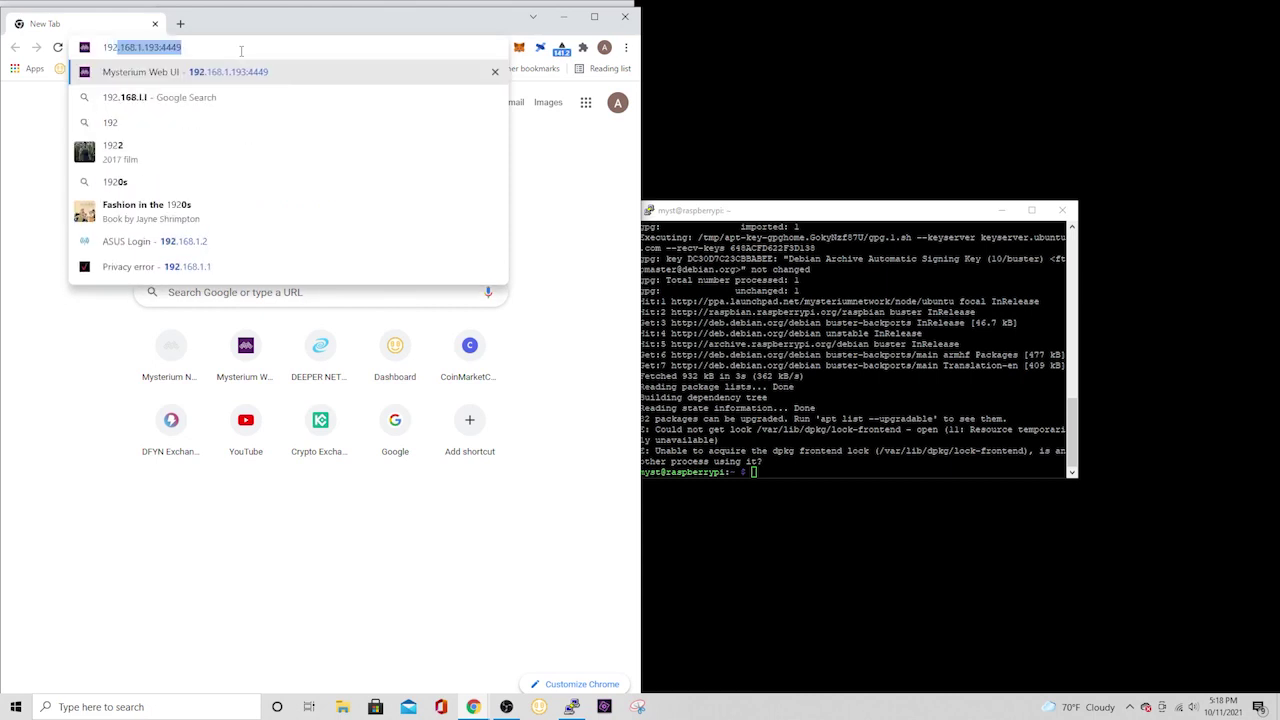
type("168.1.202")
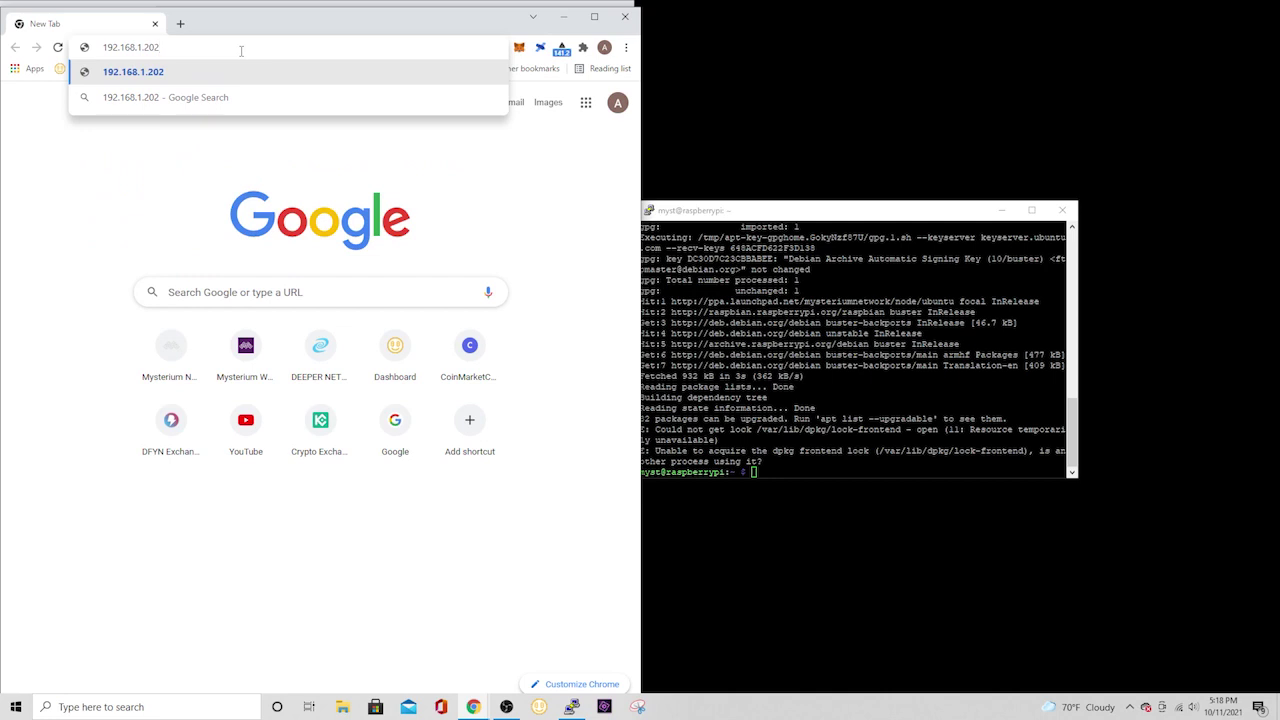
type(":4449")
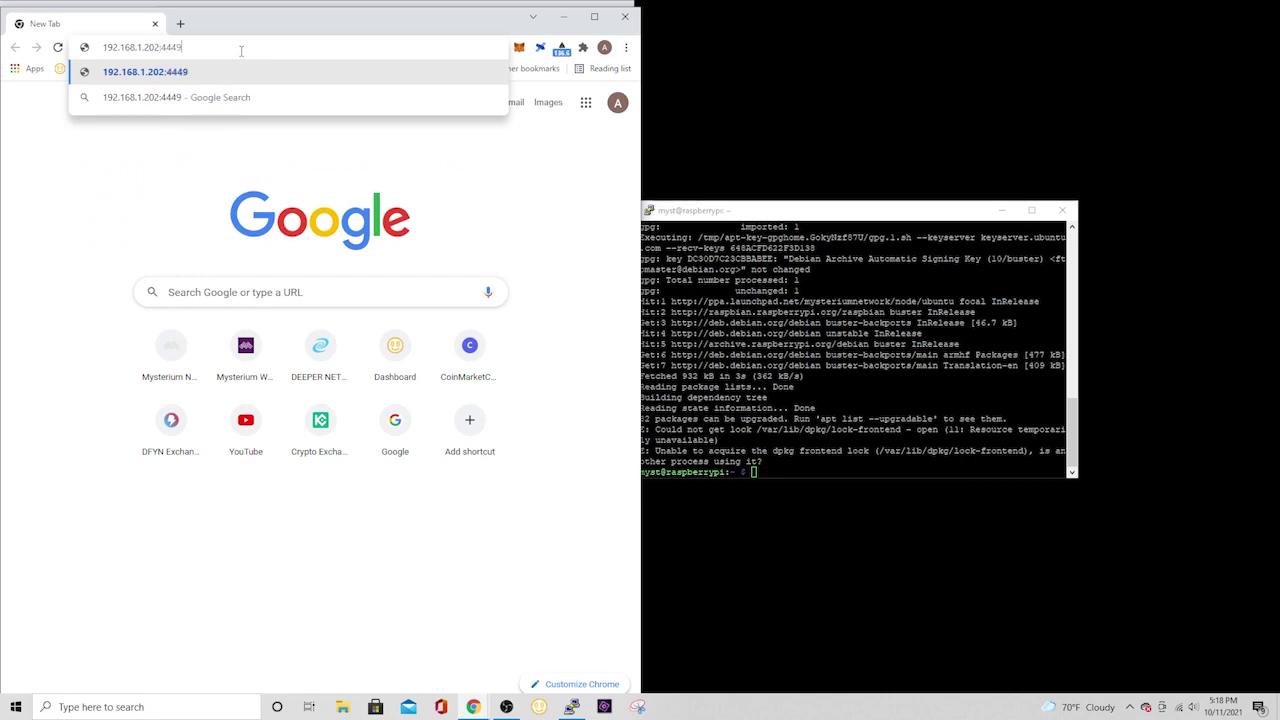
key("Return")
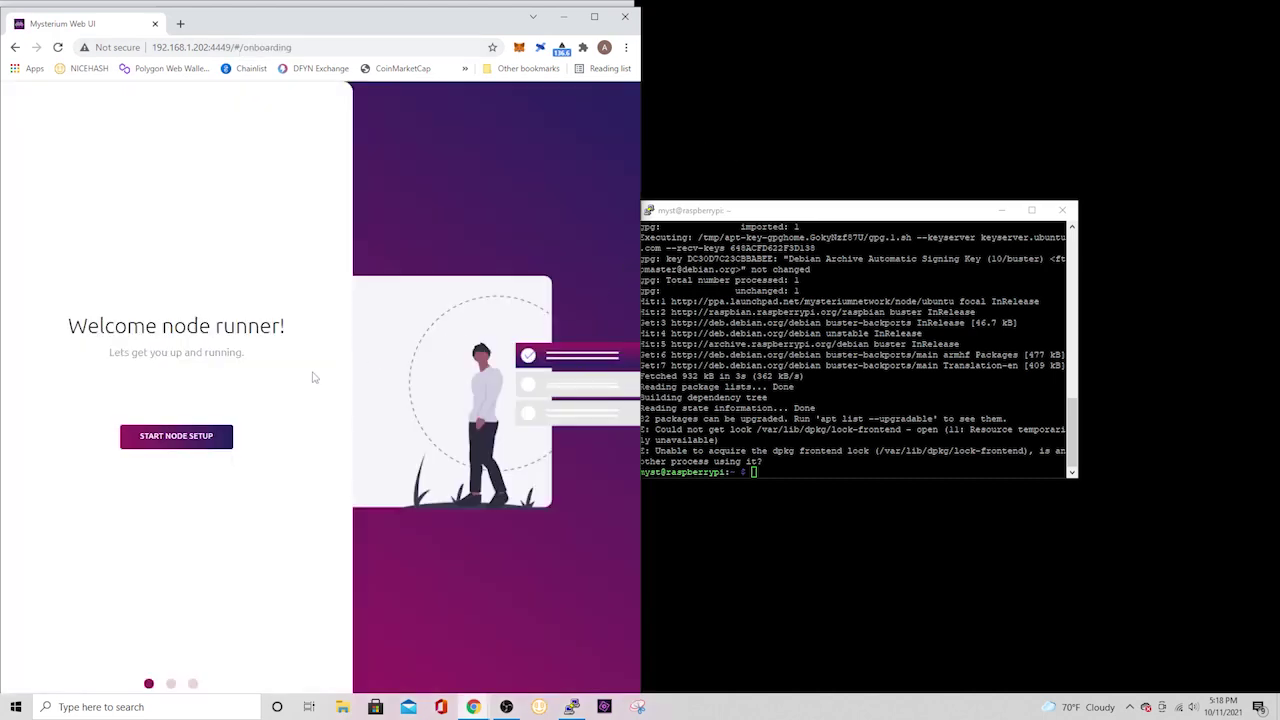
left_click(178, 440)
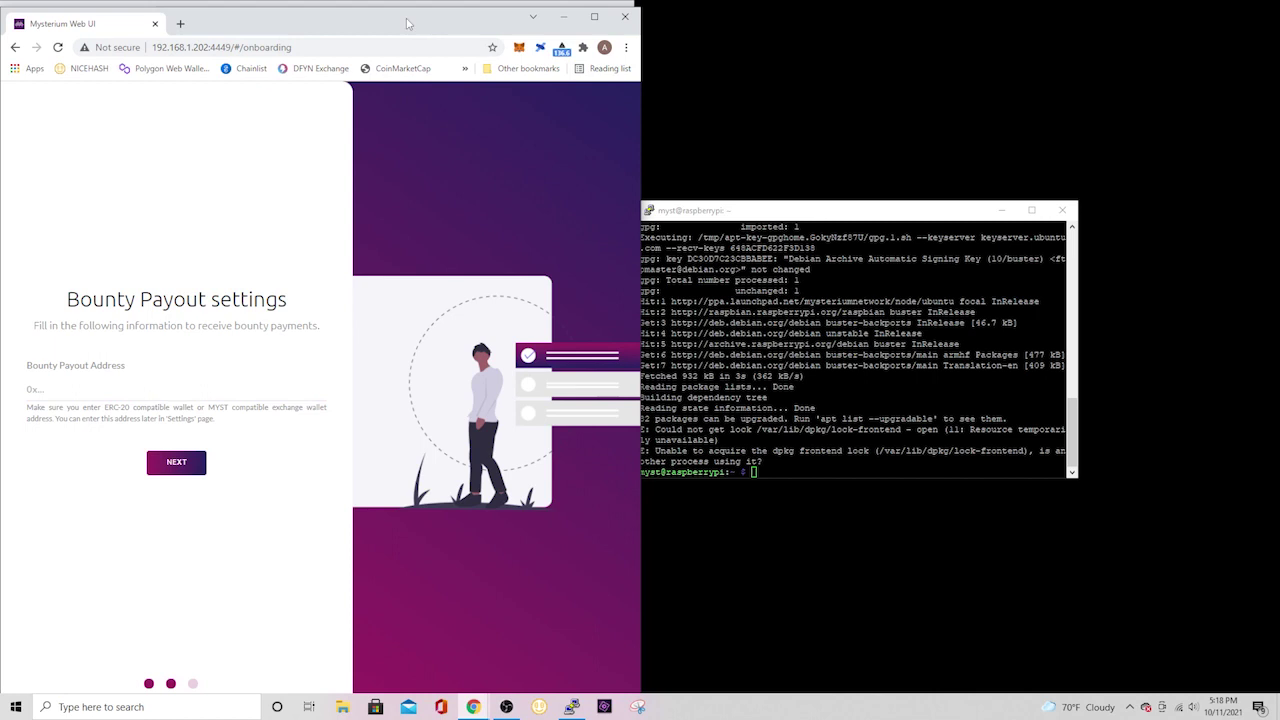
Place the node setup window beside the guide window and sign in to my.mysterium.network there with the account's e-mail and password.
left_click_drag(407, 23, 1043, 15)
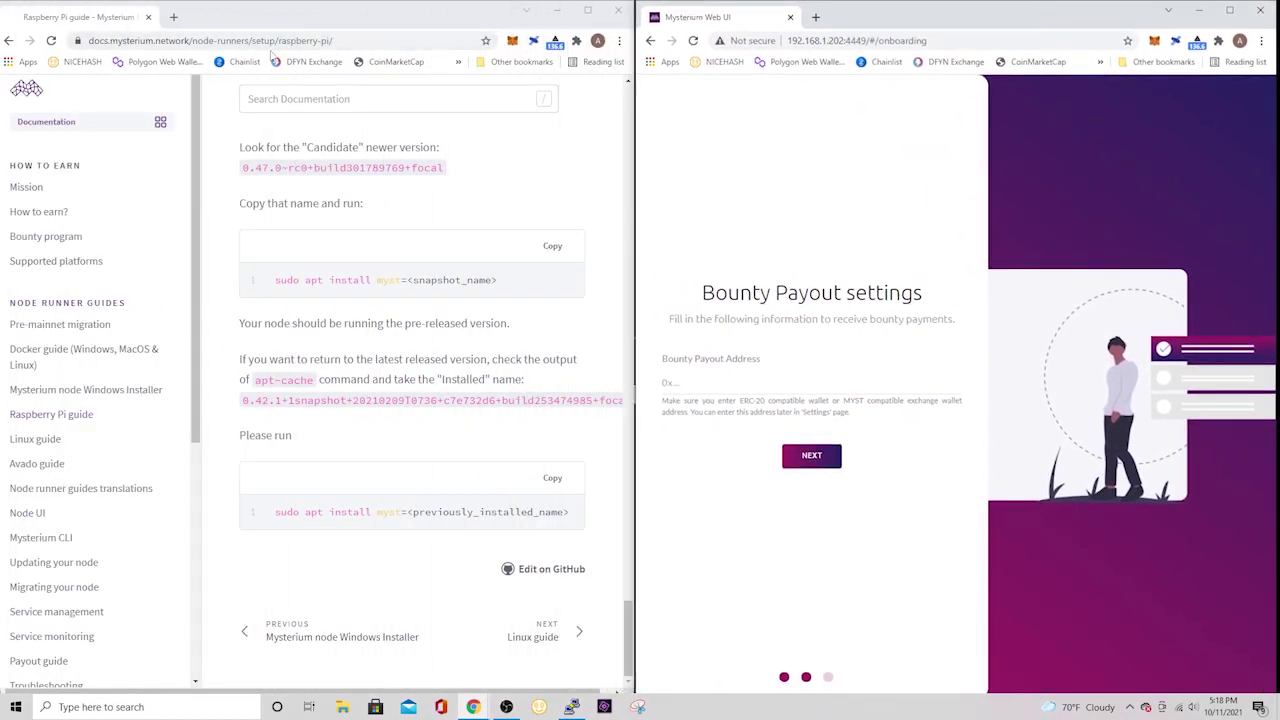
left_click(458, 61)
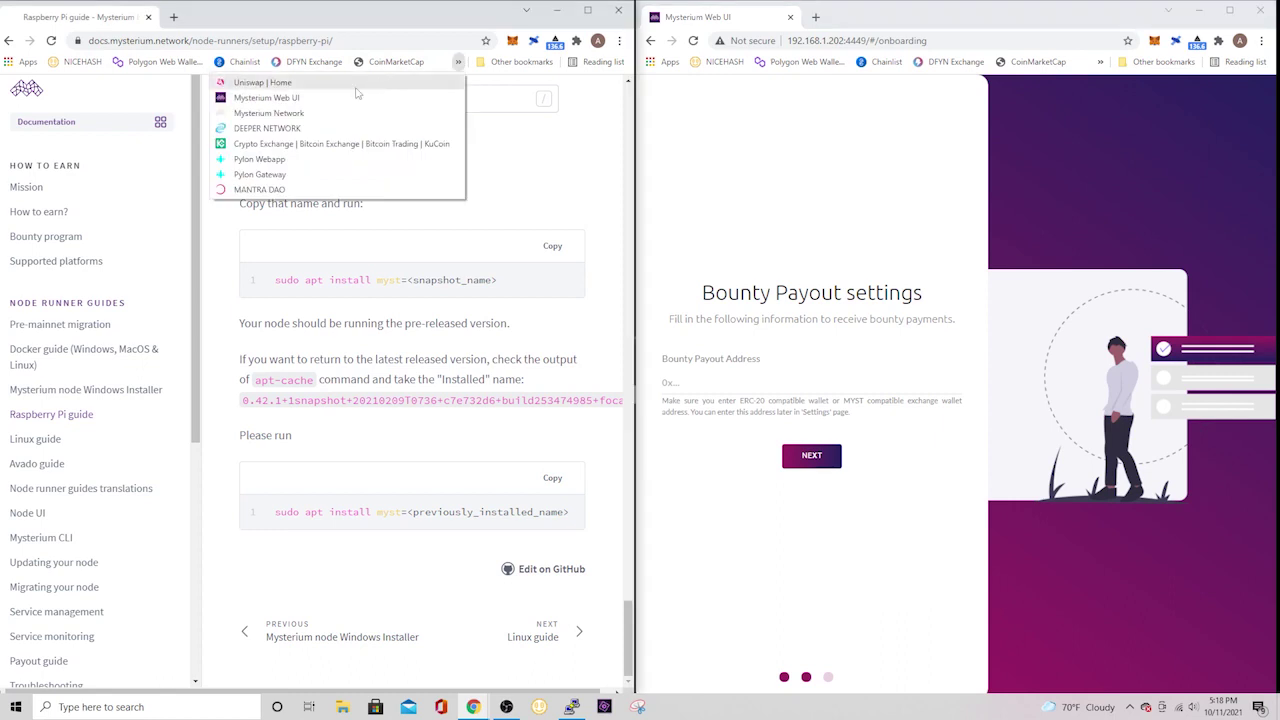
left_click(288, 113)
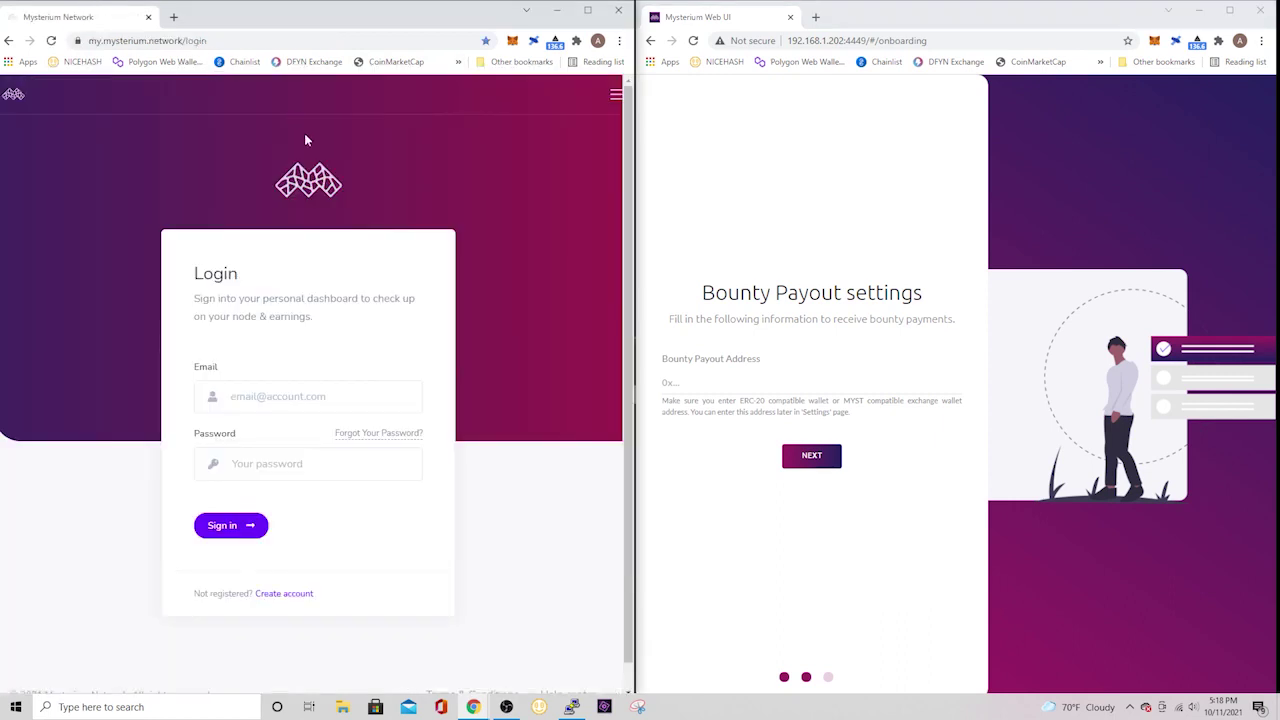
left_click(263, 401)
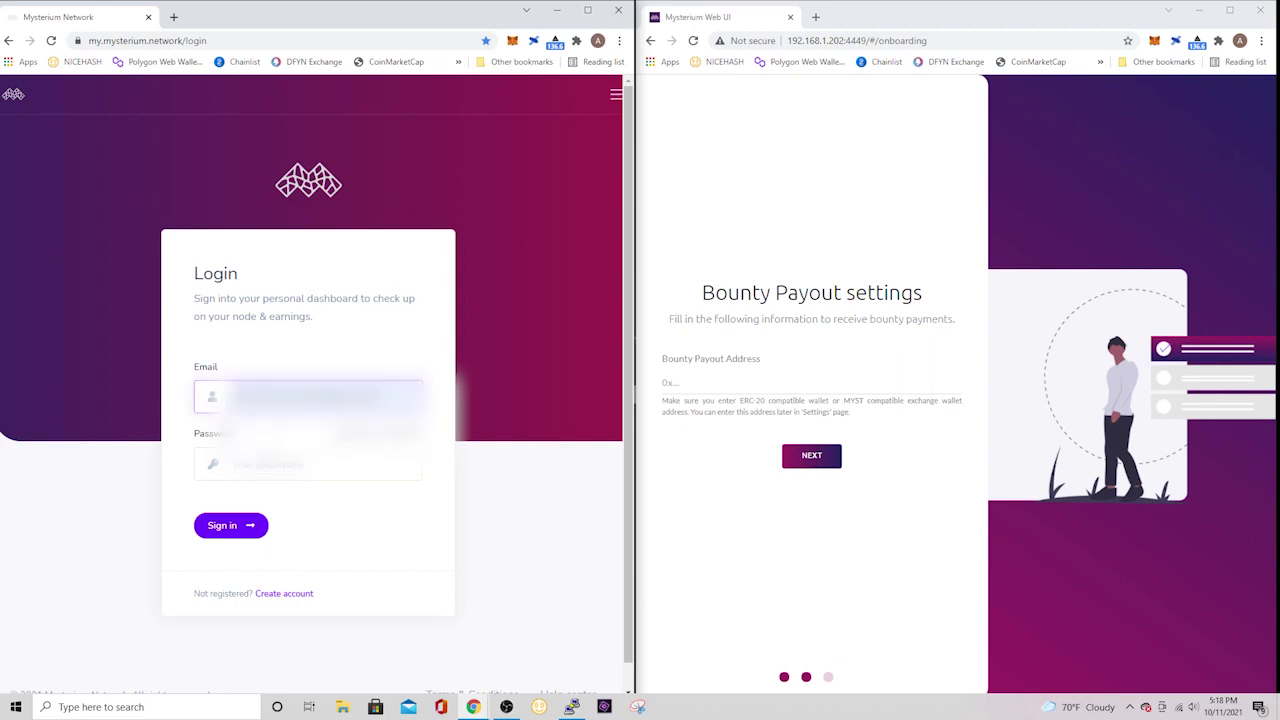
left_click(308, 464)
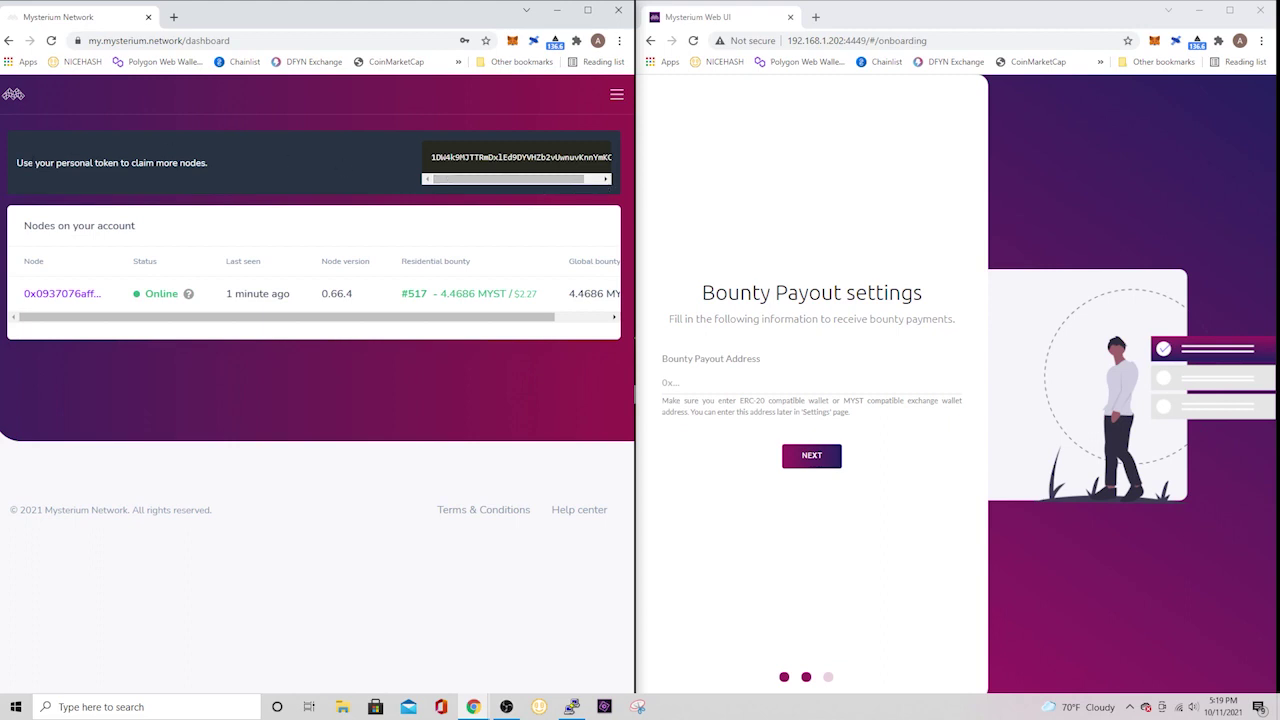
Examine the personal token for claiming more nodes on the Mysterium dashboard and the bounty payout address field.
left_click_drag(17, 163, 196, 169)
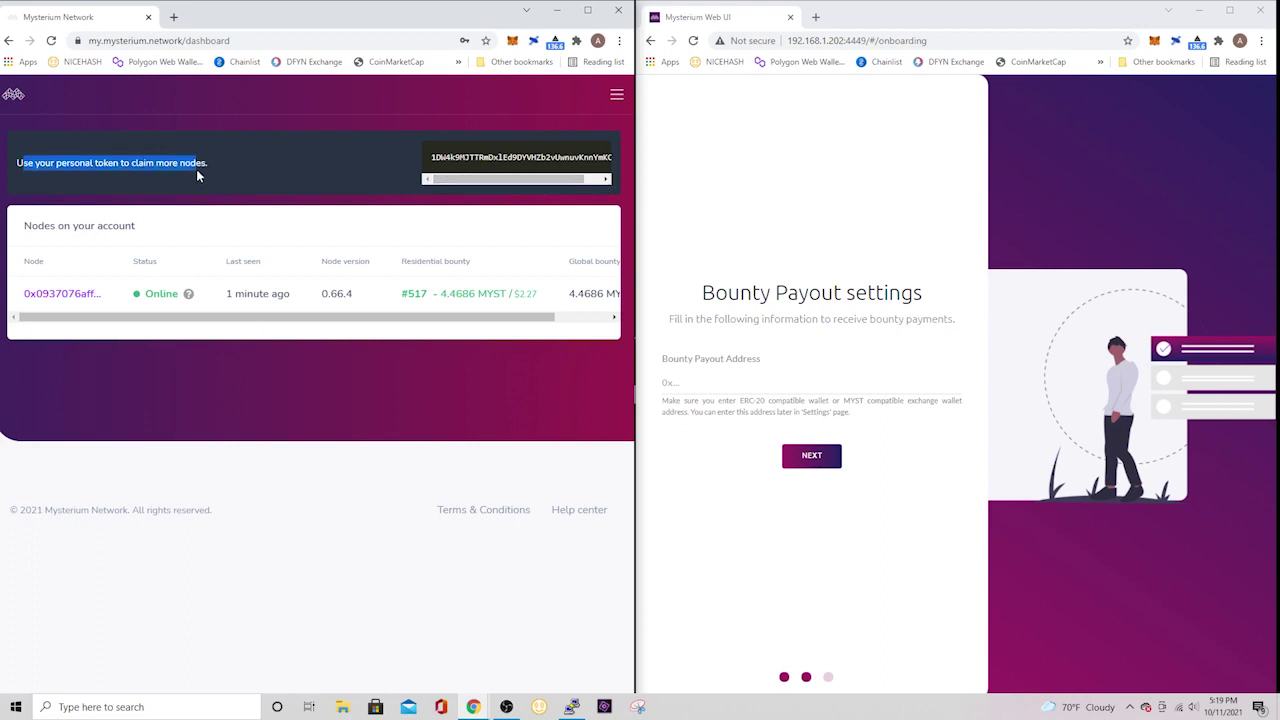
left_click(606, 179)
left_click(711, 358)
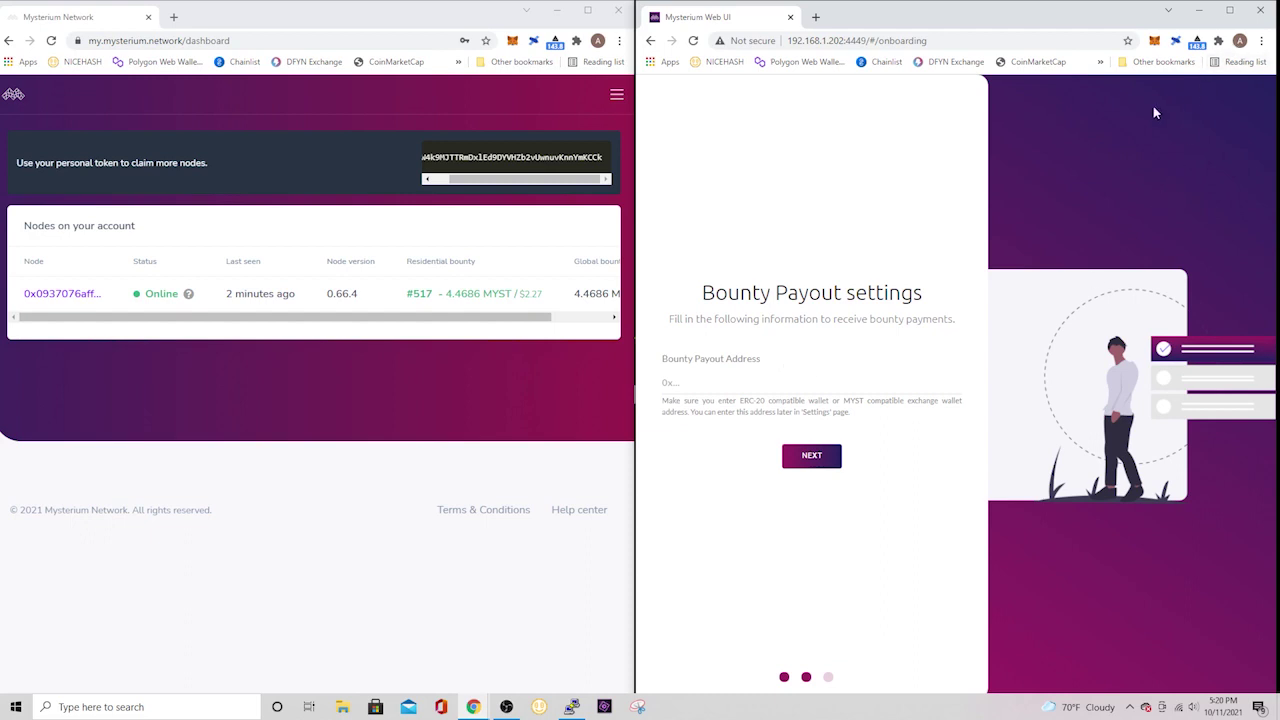
Unlock the MetaMask wallet in the node setup window with the wallet password.
left_click(1155, 41)
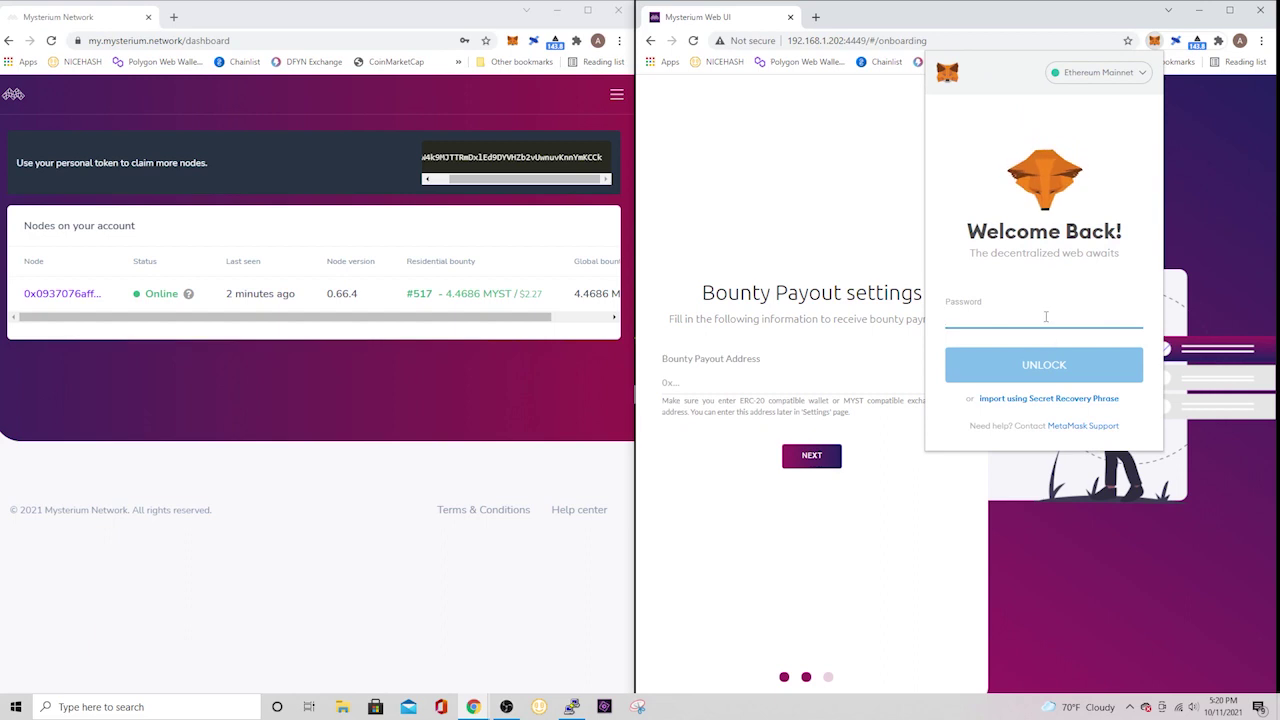
type("••")
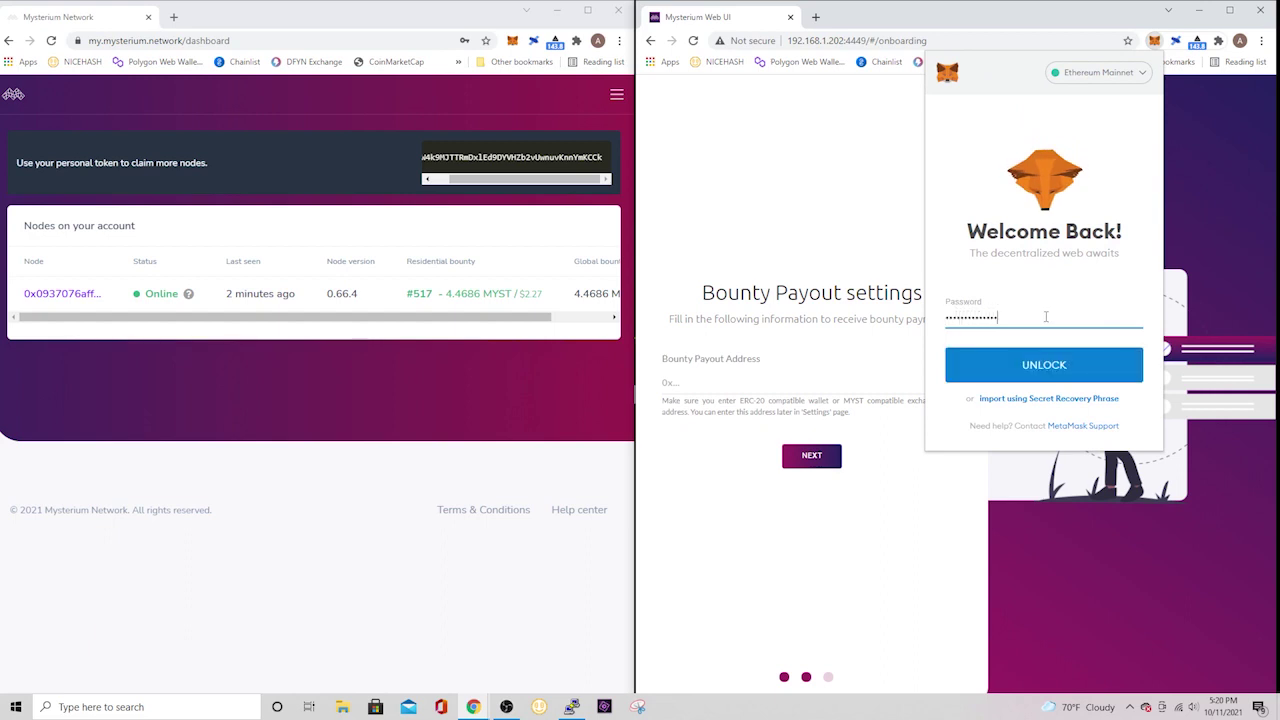
key("Return")
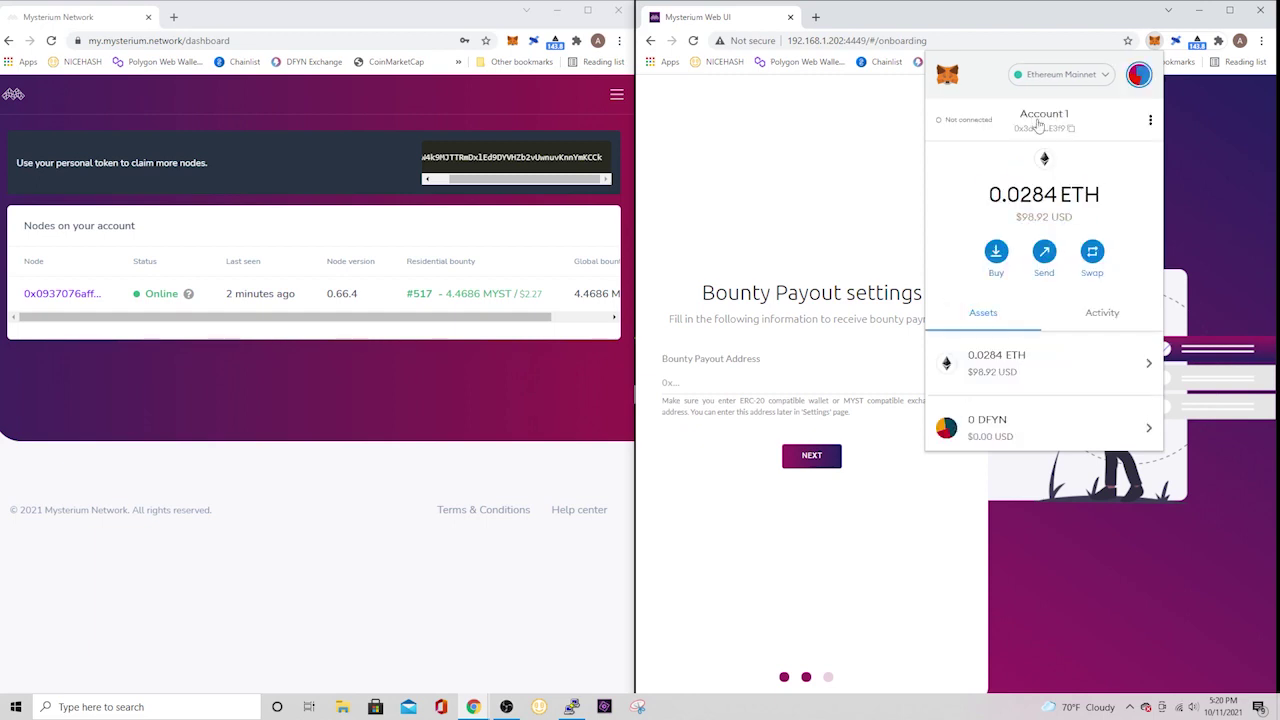
Look up the MYST token among the wallet's assets and return to the account overview.
scroll(1086, 325, "down", 2)
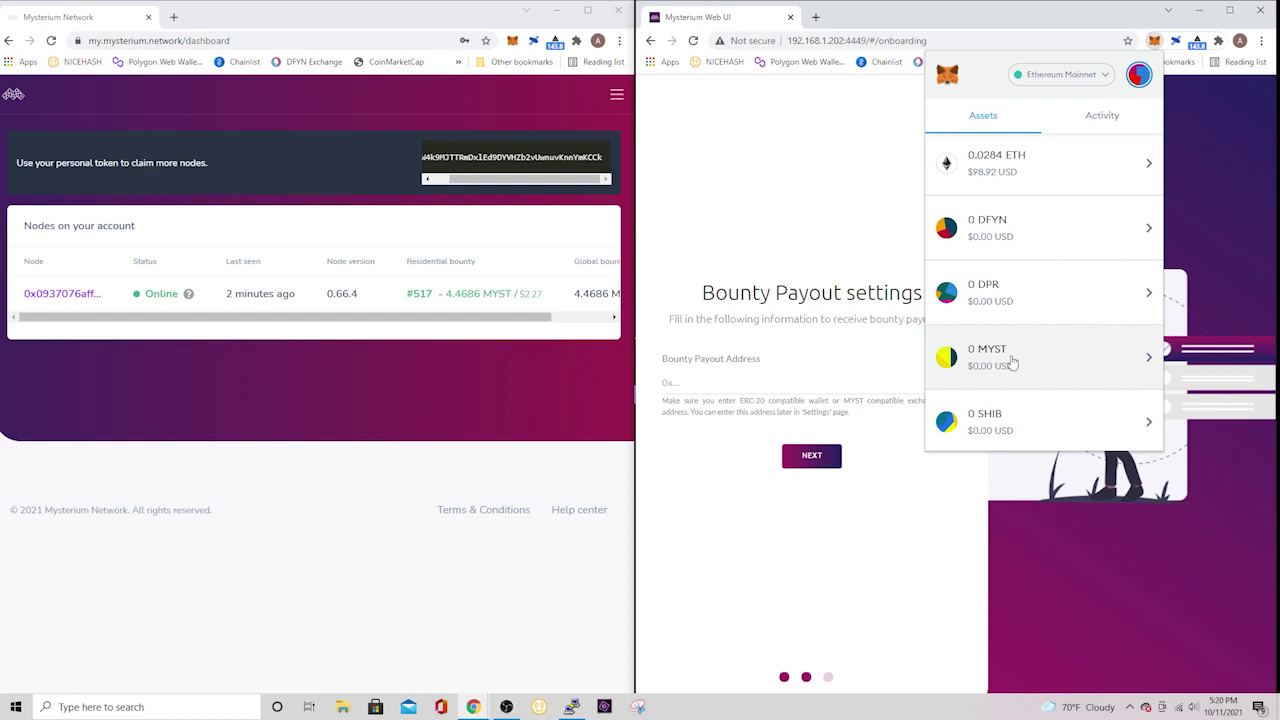
left_click(1011, 360)
left_click(945, 120)
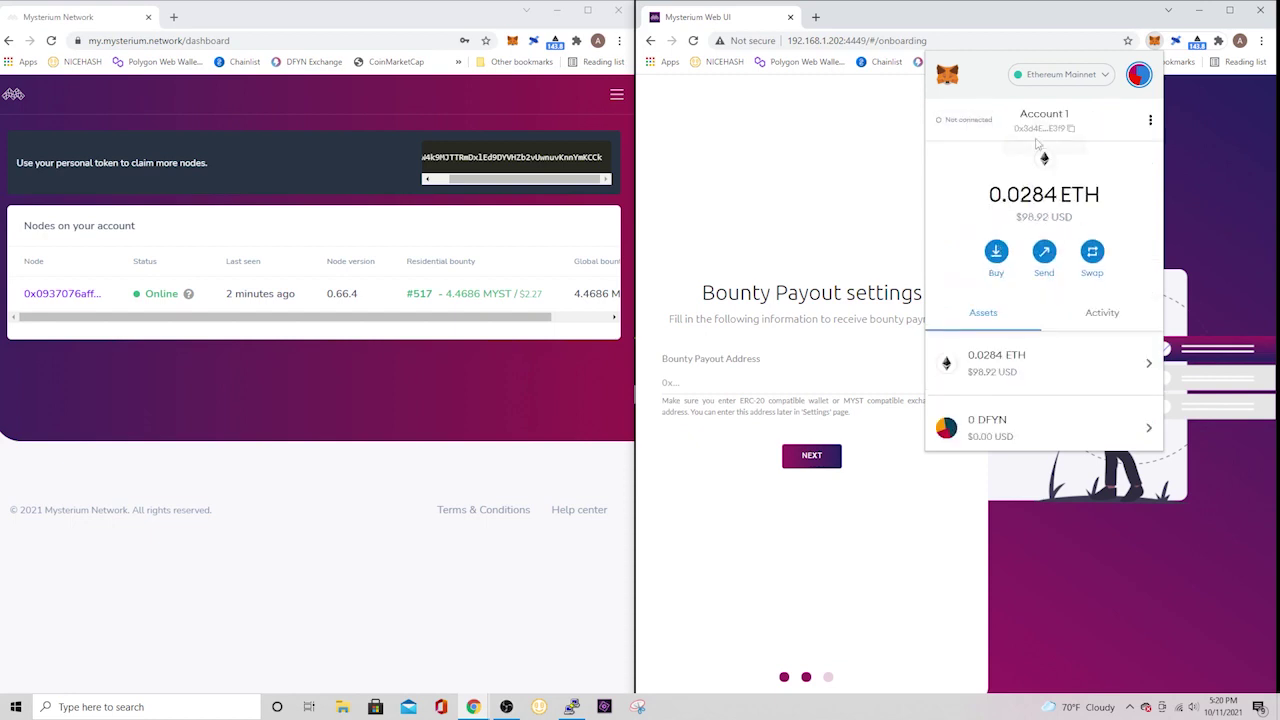
Copy the wallet's account address into the Bounty Payout Address and continue to the node settings.
left_click(1072, 130)
left_click(672, 383)
right_click(678, 387)
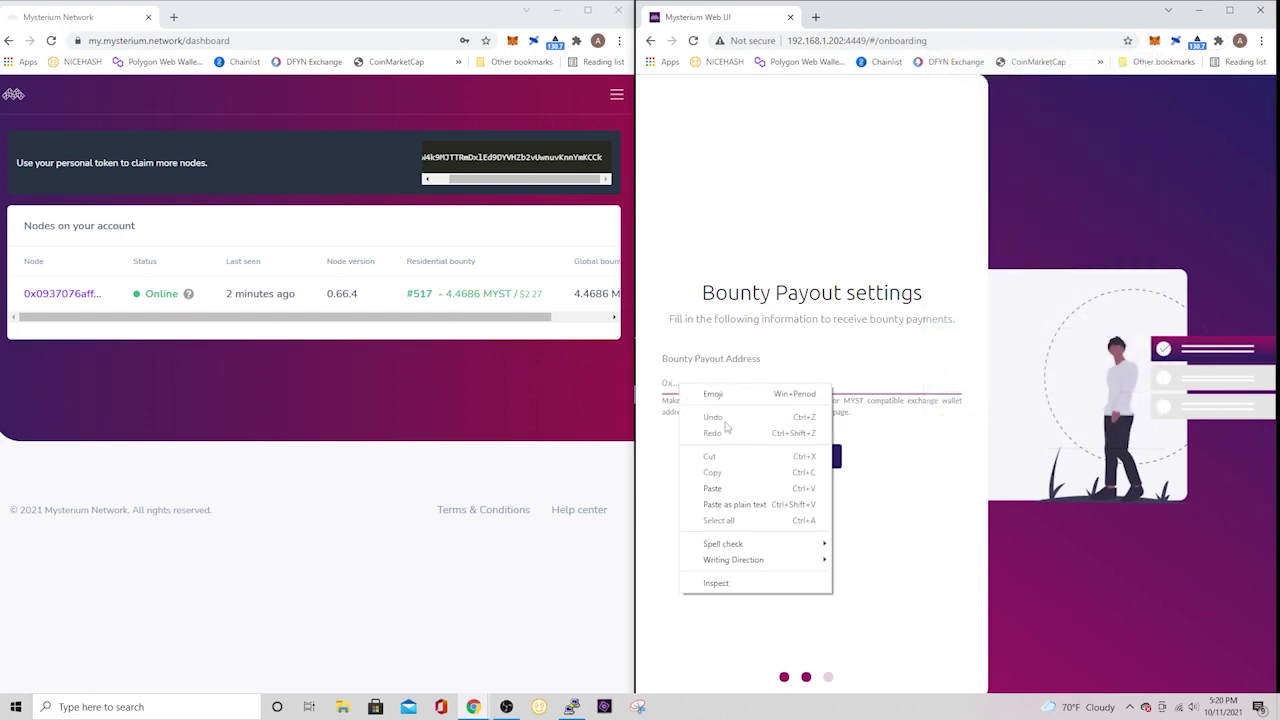
left_click(734, 489)
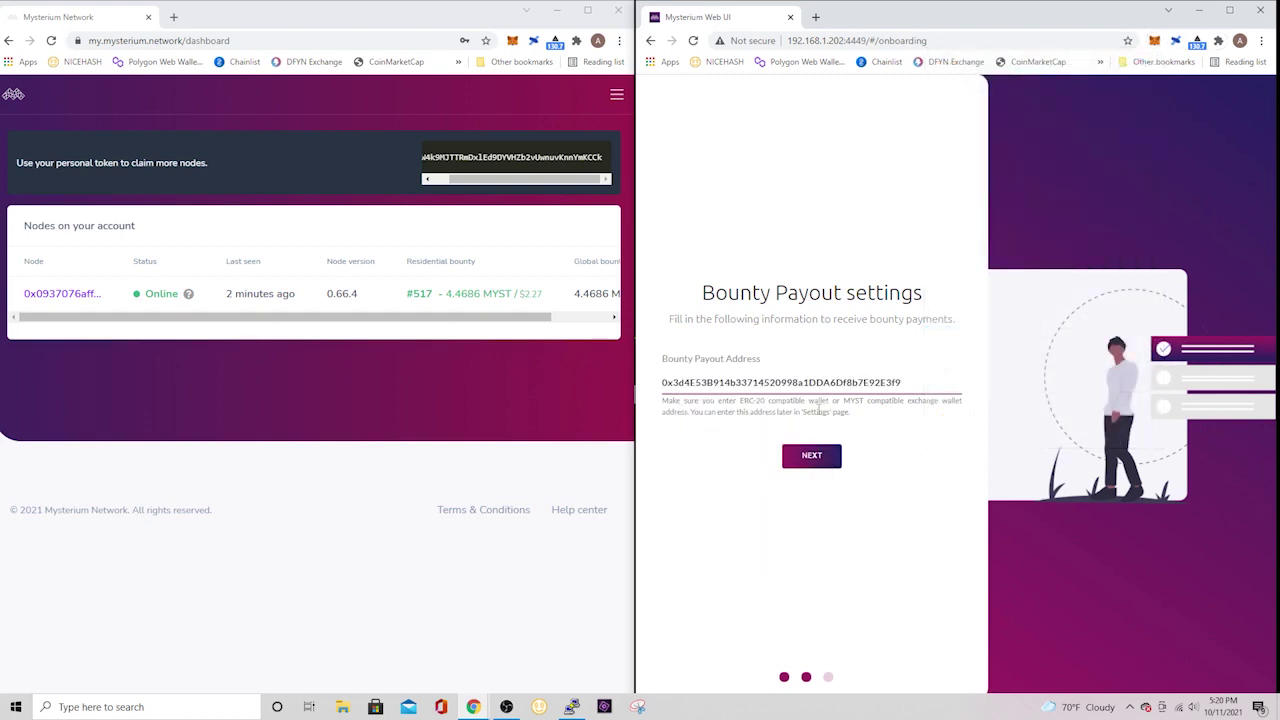
left_click(818, 462)
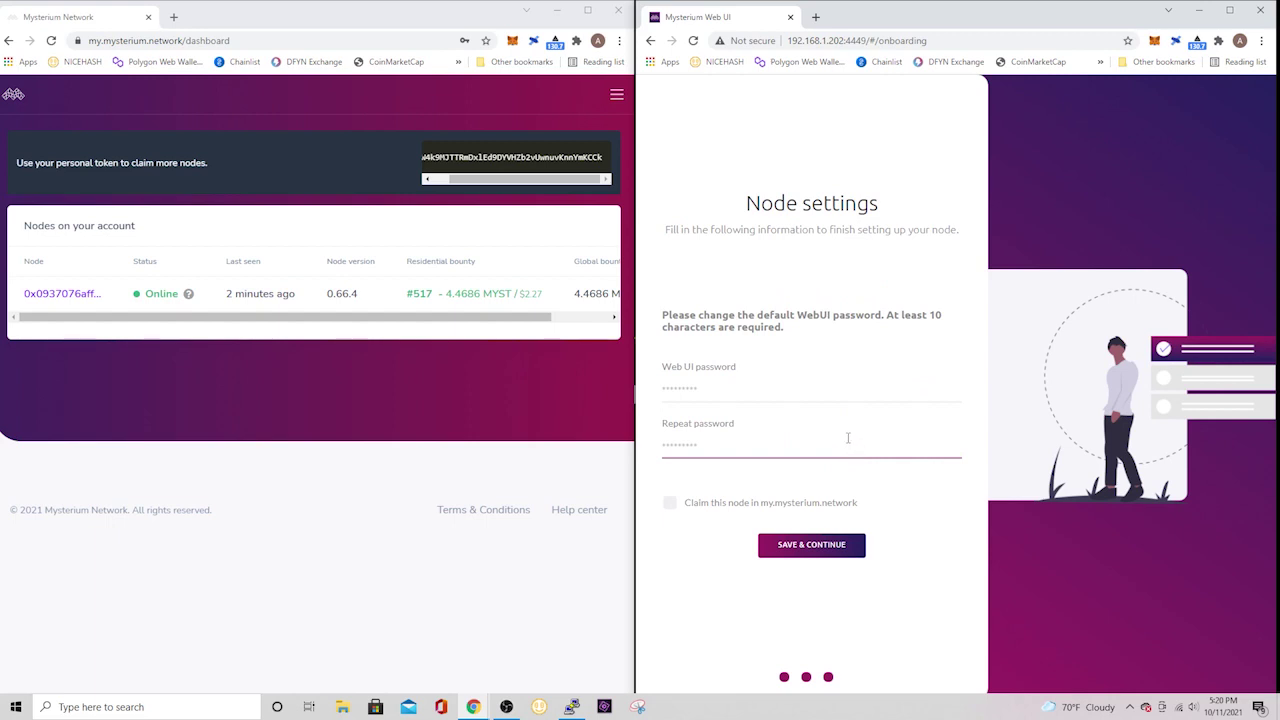
Enter a new Web UI password for the node and repeat it for confirmation.
left_click(731, 390)
type("a")
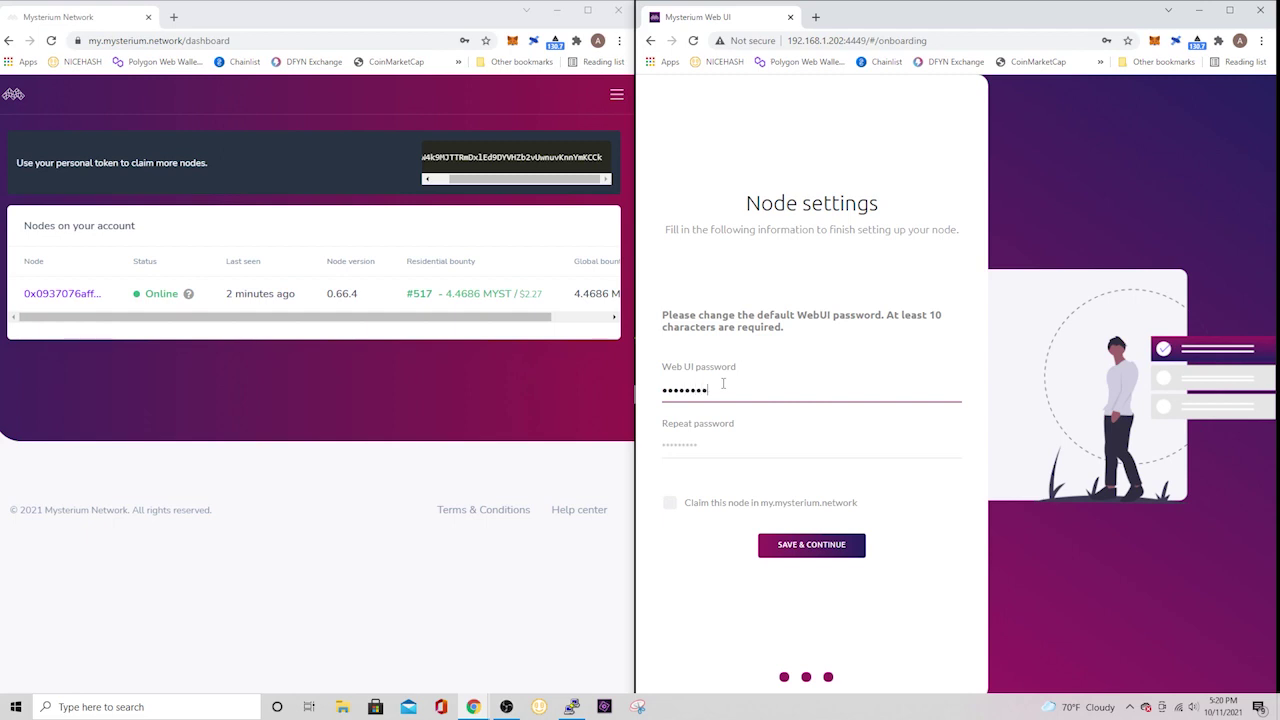
key("Tab")
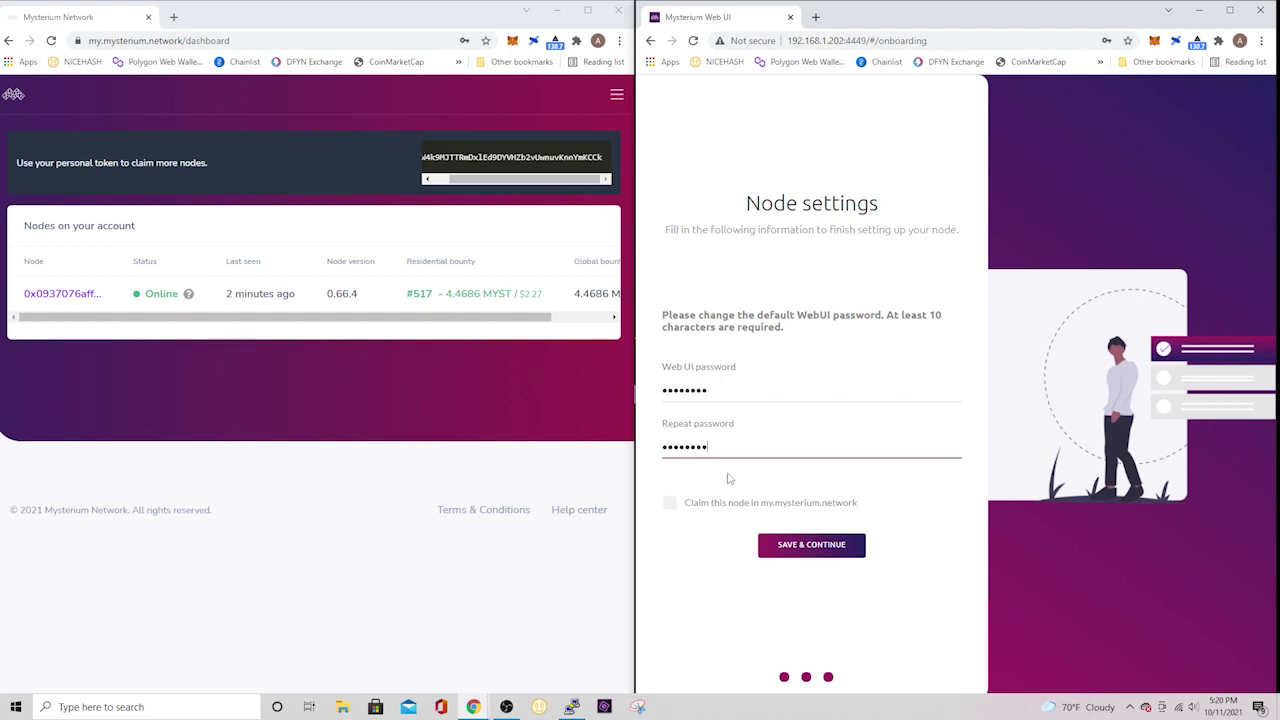
Enable claiming this node in my.mysterium.network, paste the account's API token as the API key, and submit the node settings.
left_click(669, 503)
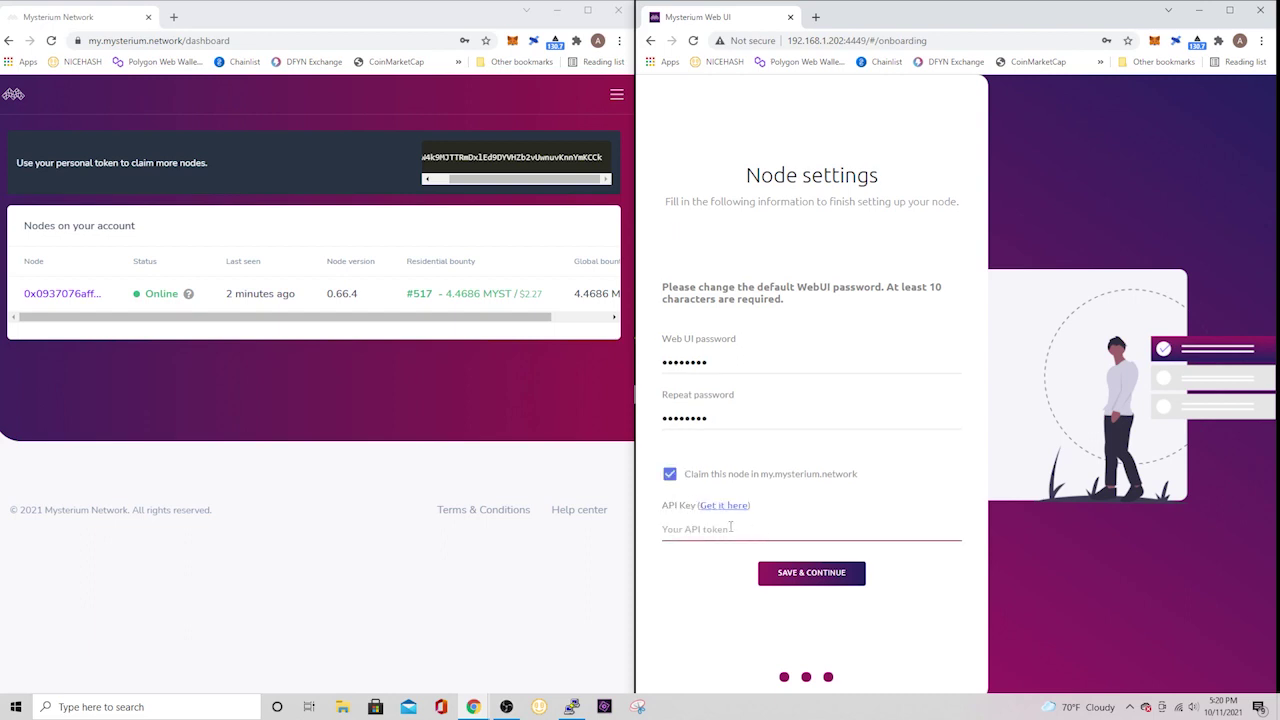
left_click(588, 158)
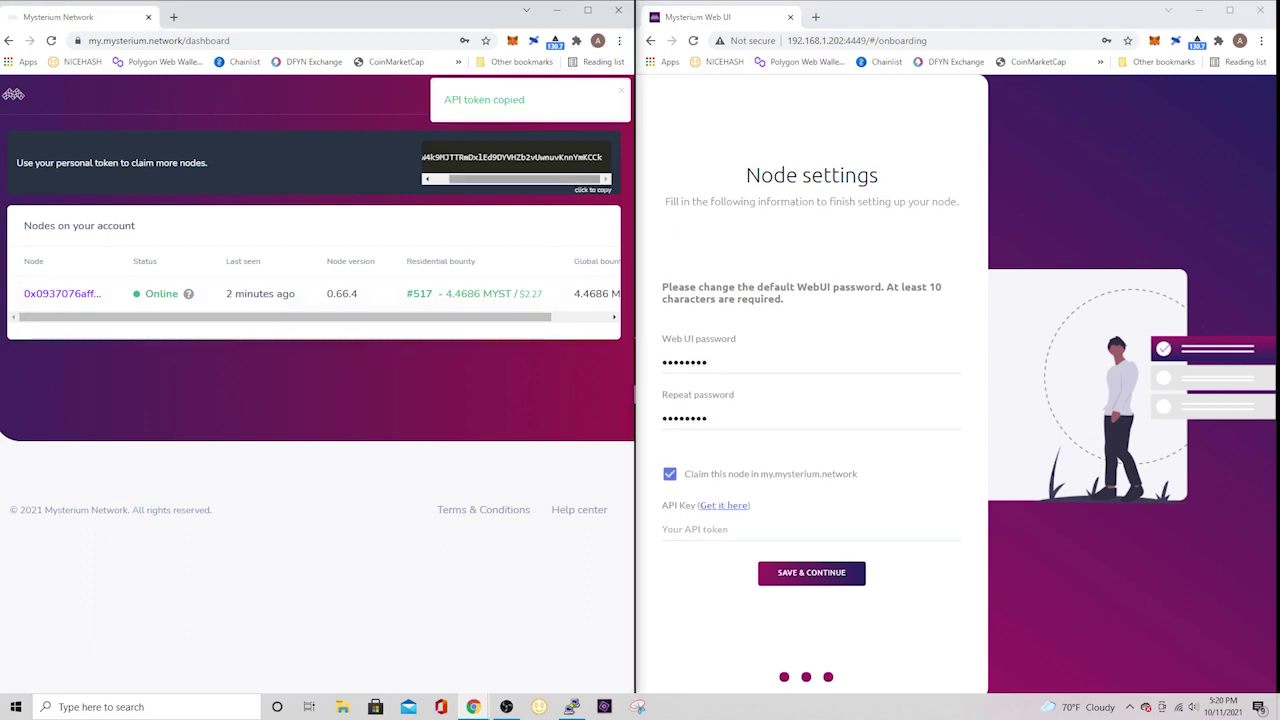
left_click(693, 523)
right_click(693, 523)
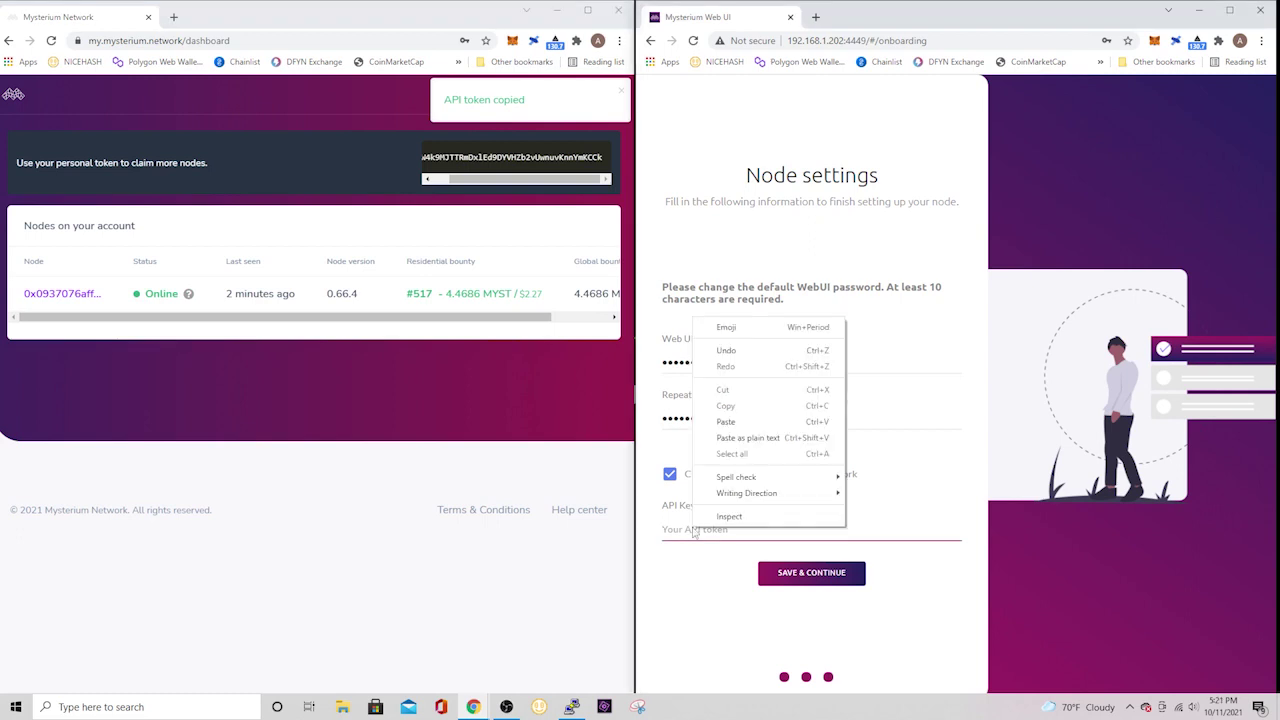
left_click(746, 422)
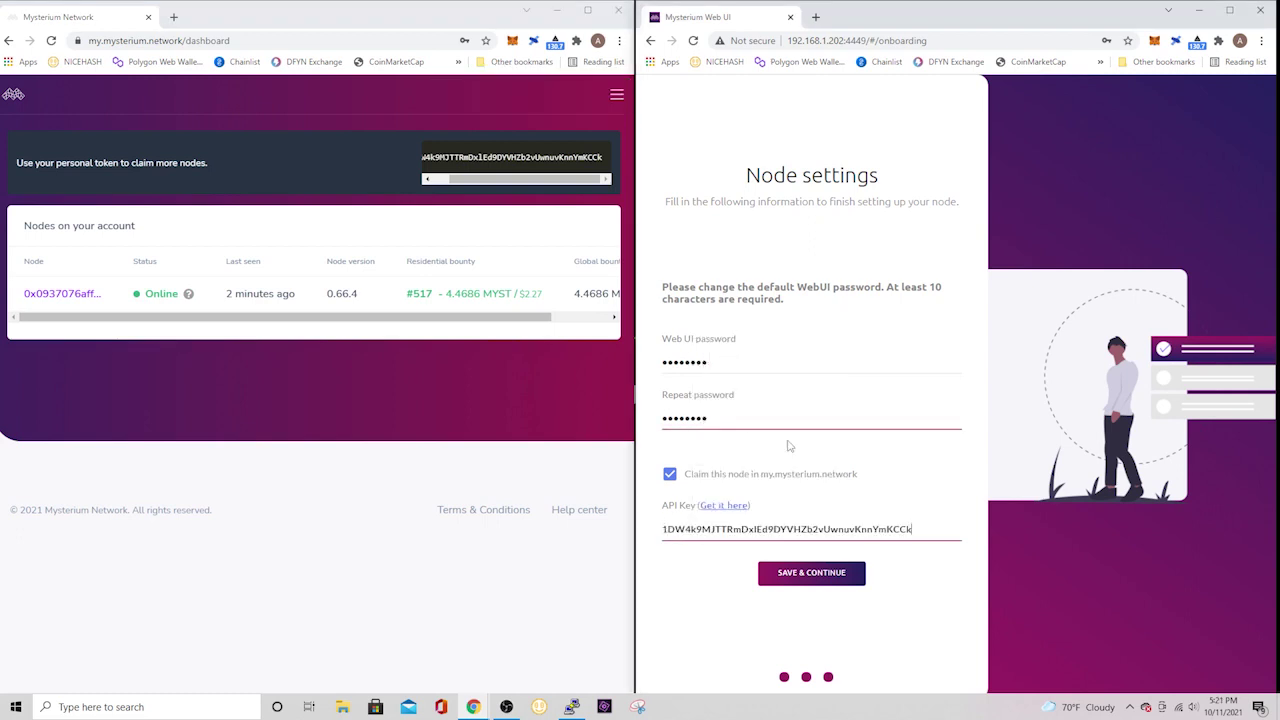
left_click(832, 574)
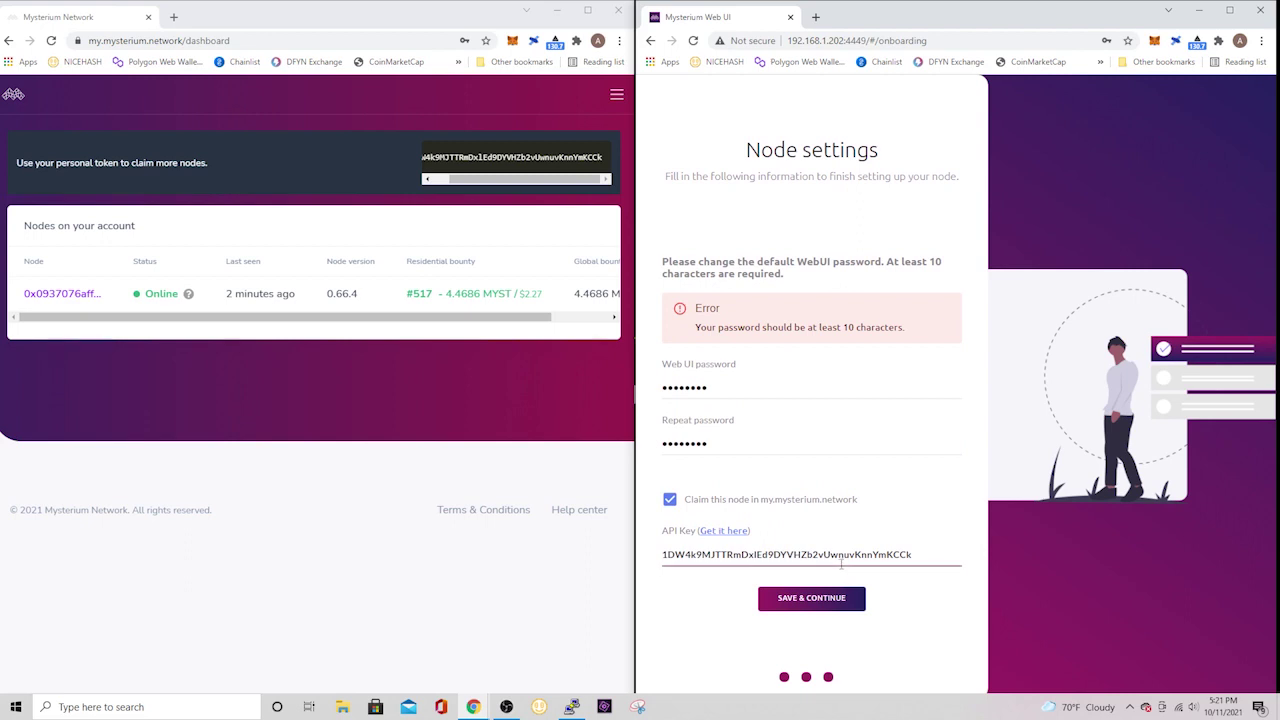
Replace the Web UI password with one of at least 10 characters, repeat it for confirmation, and save the node settings.
left_click(760, 449)
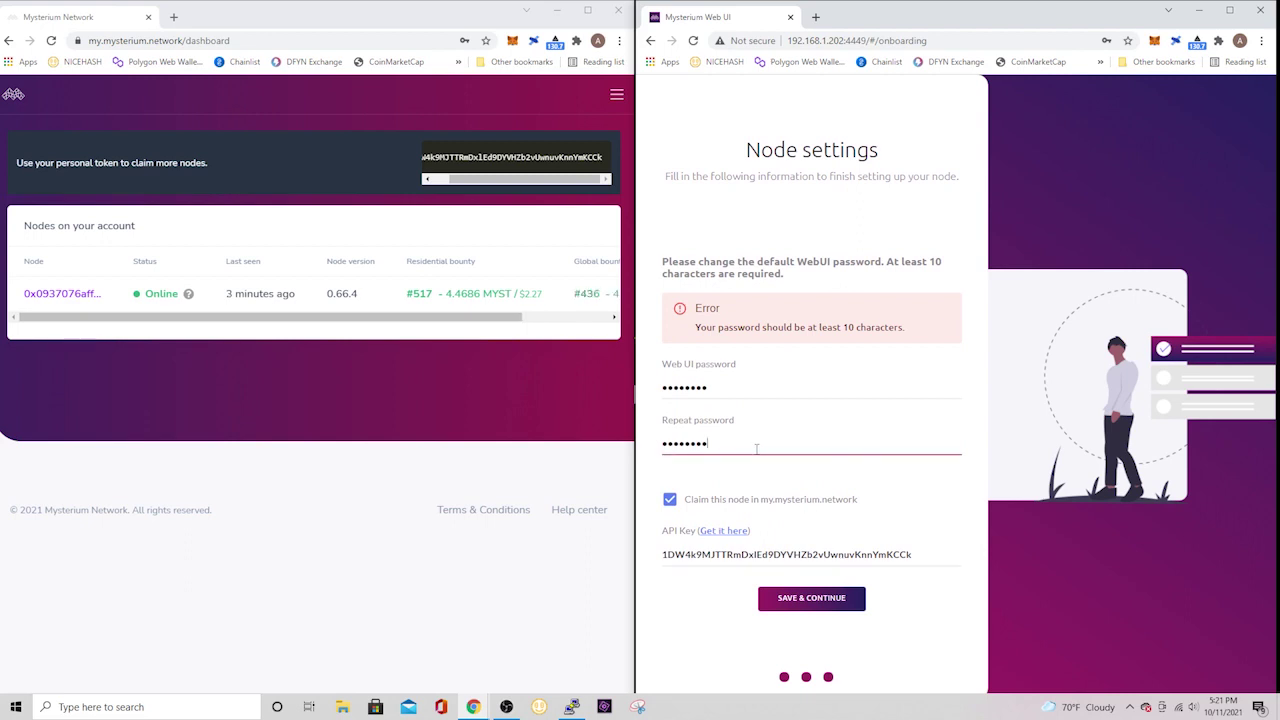
key("ctrl+a")
left_click(783, 381)
key("ctrl+a")
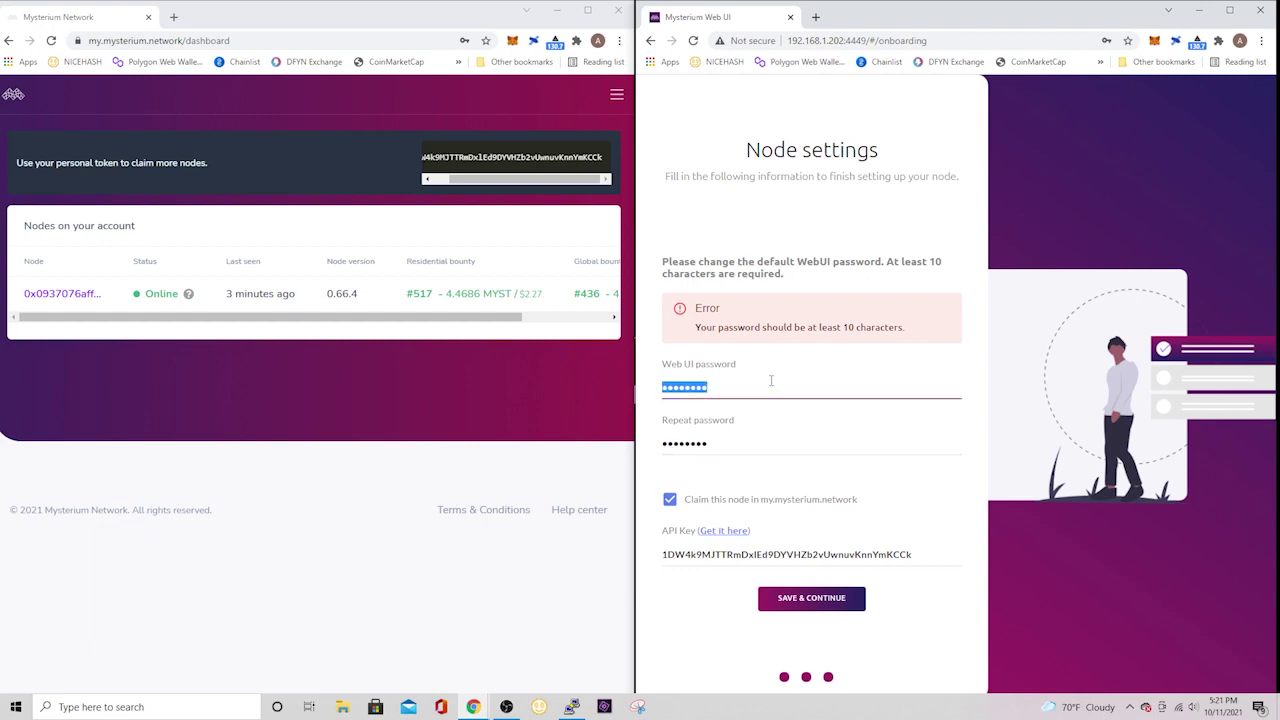
type("•••")
key("Tab")
type("••")
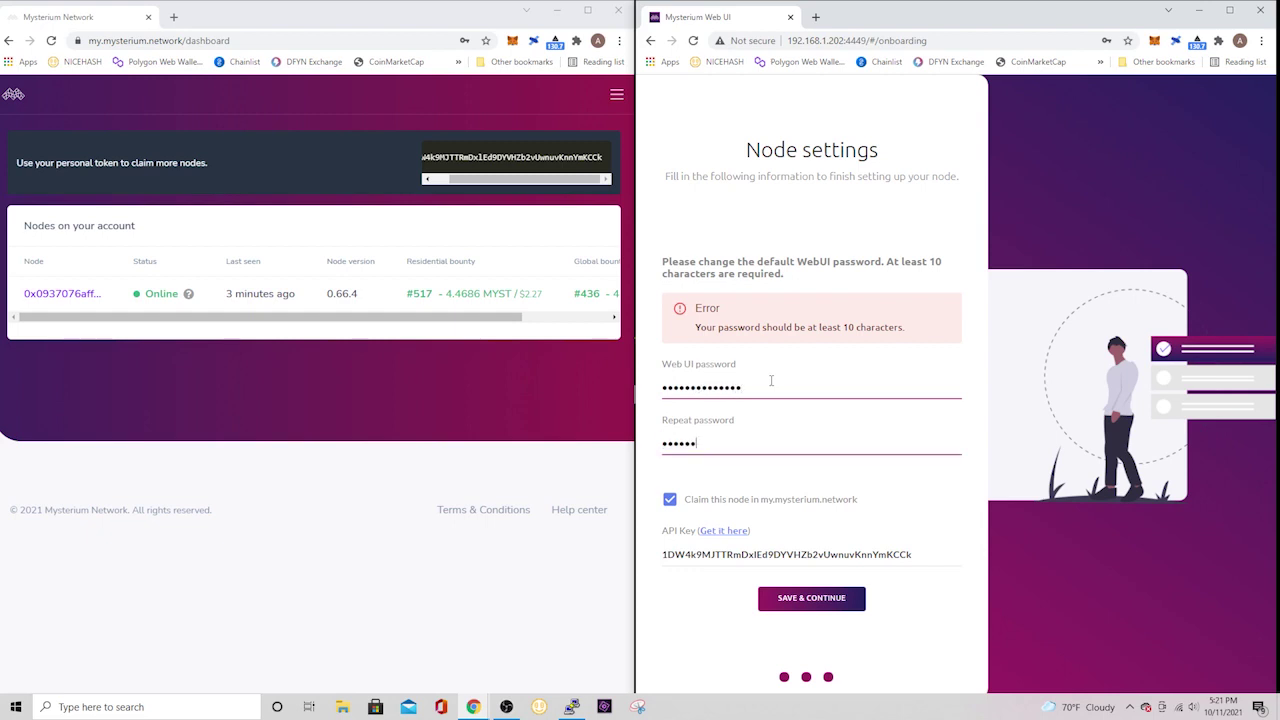
left_click(815, 601)
left_click(1106, 258)
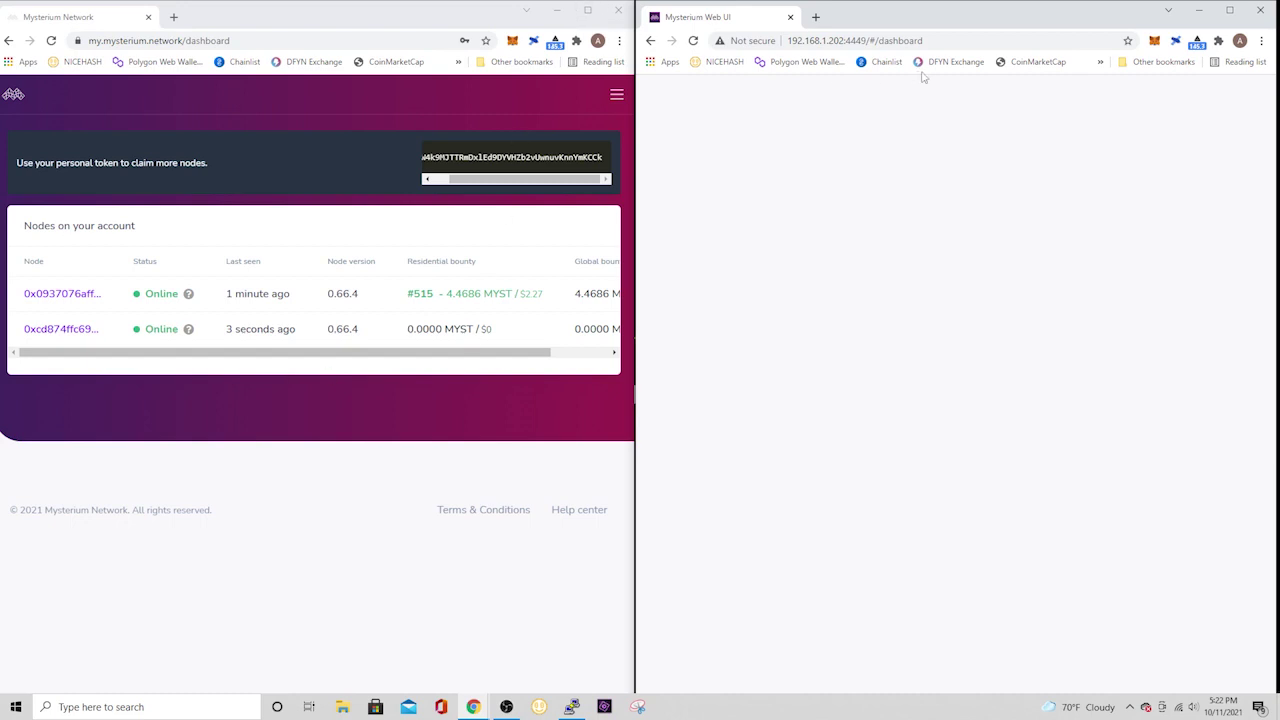
Open the existing node's dashboard at 192.168.1.193:4449 and review its unique clients, bounty earnings and service settings.
left_click(965, 43)
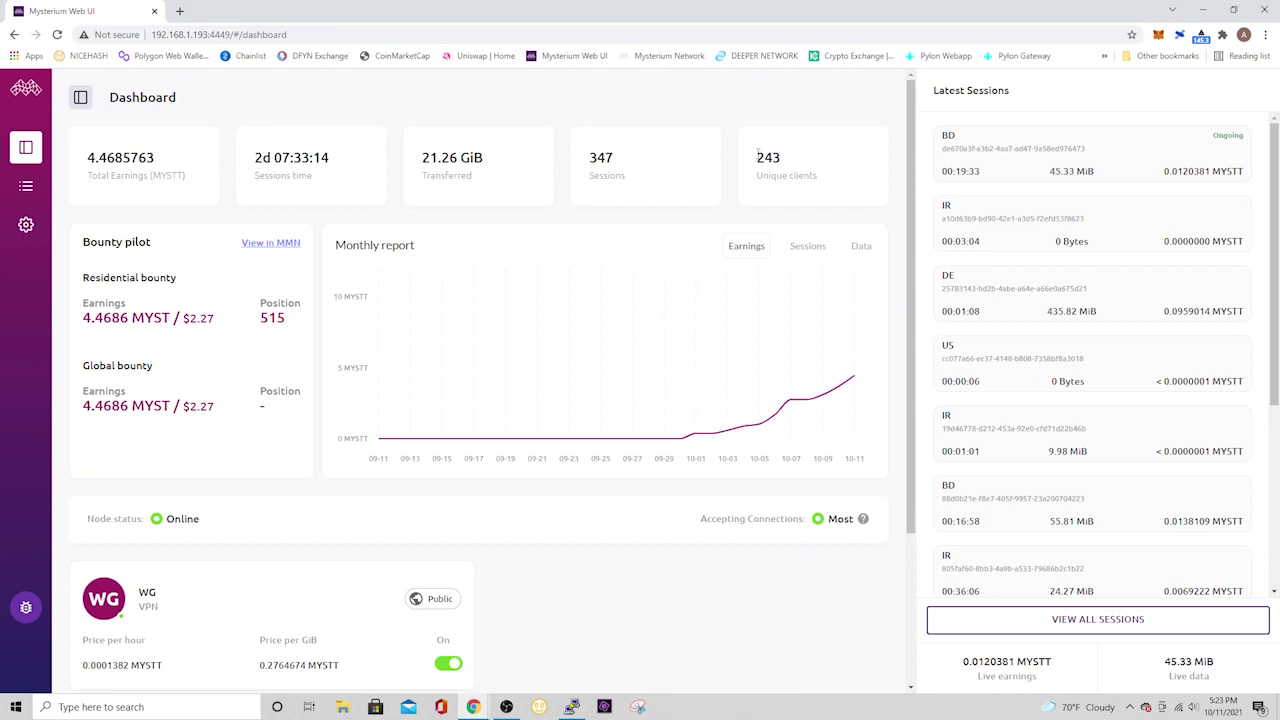
left_click_drag(766, 158, 788, 160)
left_click(788, 160)
left_click_drag(84, 317, 295, 326)
left_click(265, 361)
scroll(271, 357, "down", 2)
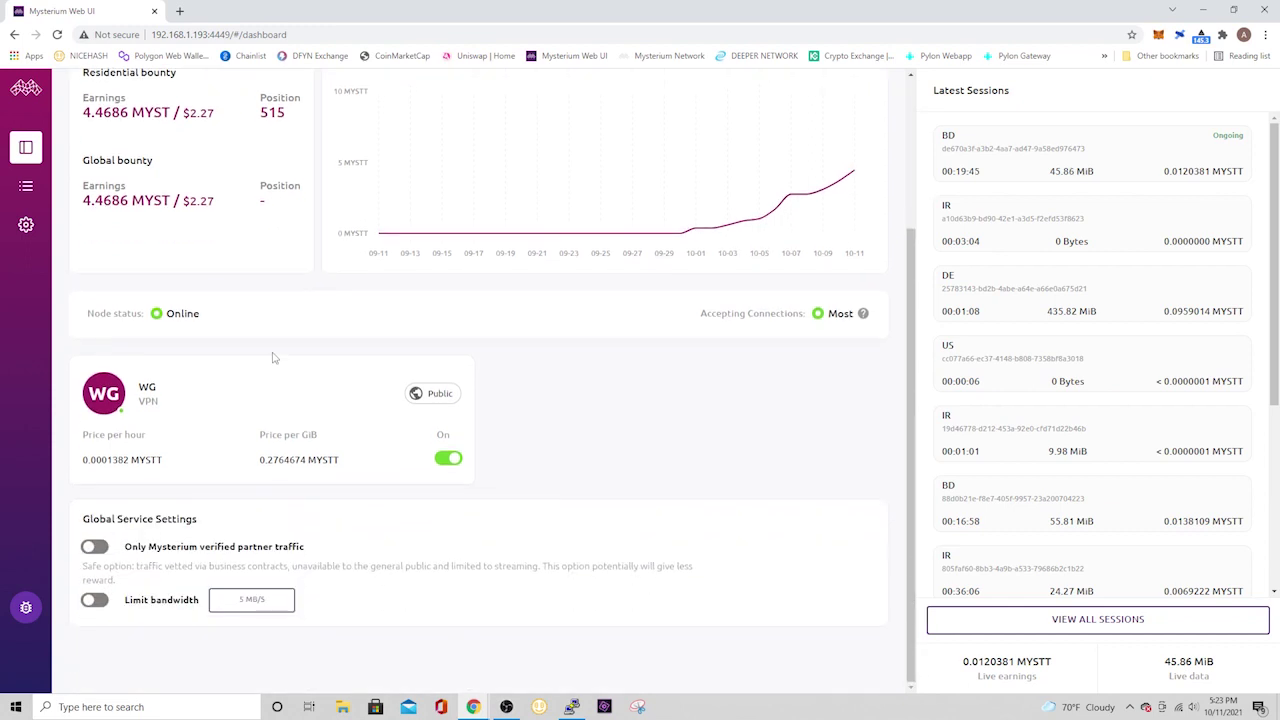
scroll(271, 357, "up", 2)
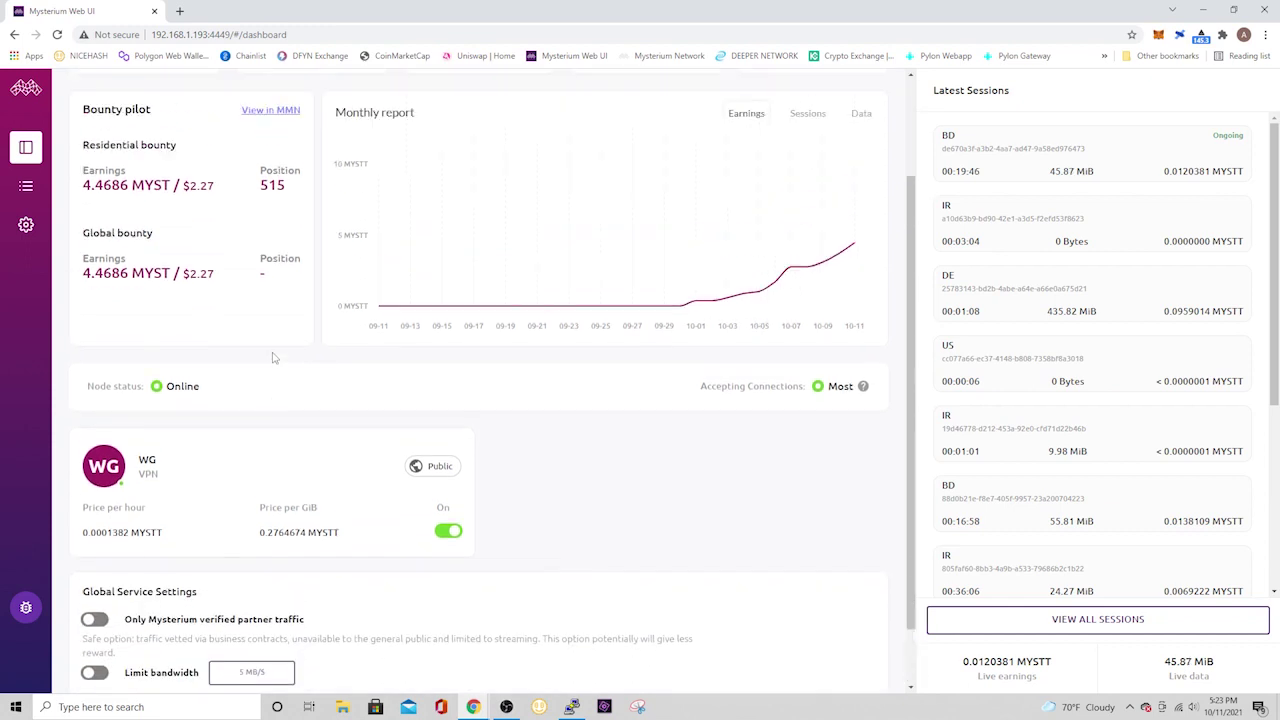
Review the existing node's sessions list and settings page, and return to its dashboard.
left_click(27, 188)
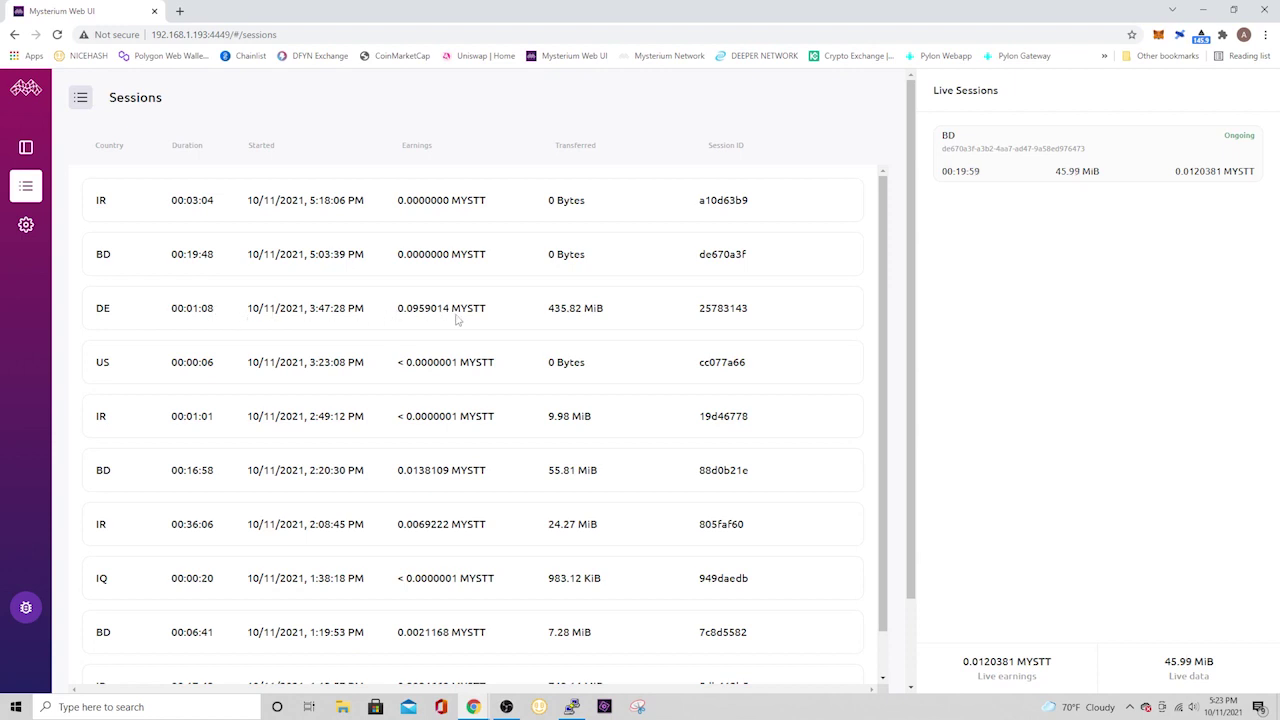
left_click(28, 225)
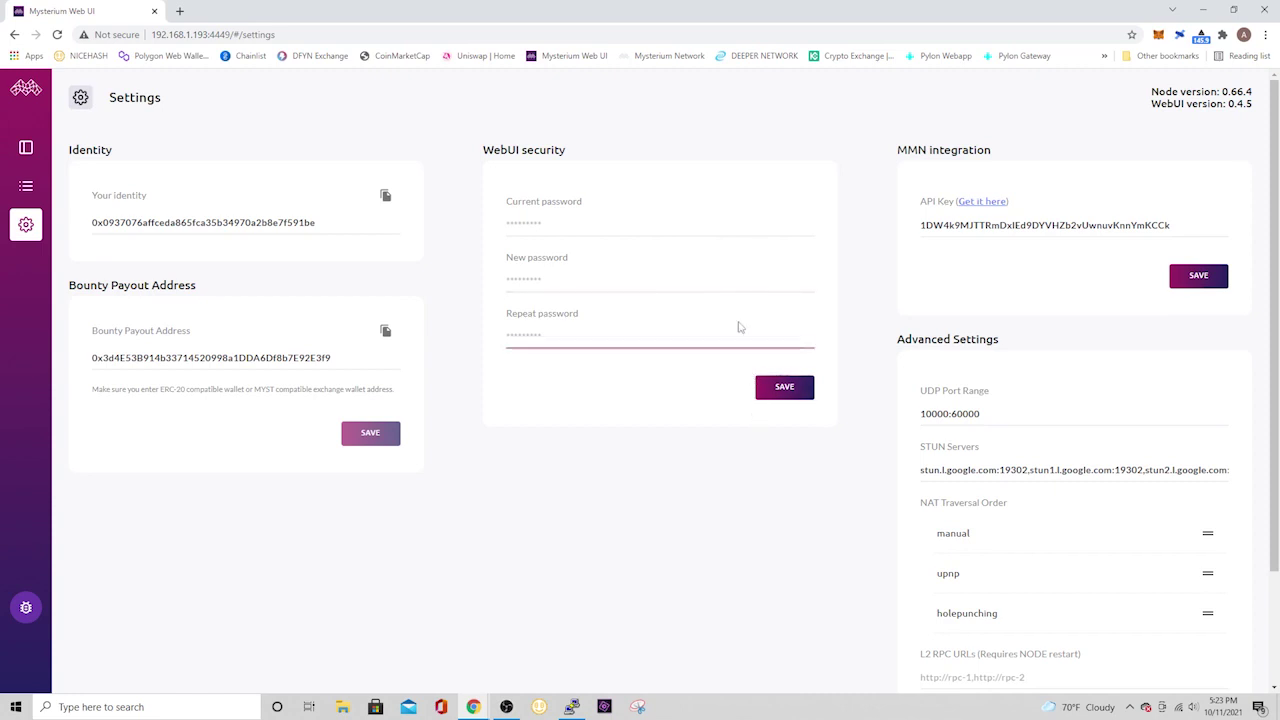
left_click(26, 147)
Switch to the new node's web UI by changing the address to 192.168.1.202:4449.
left_click_drag(288, 34, 195, 47)
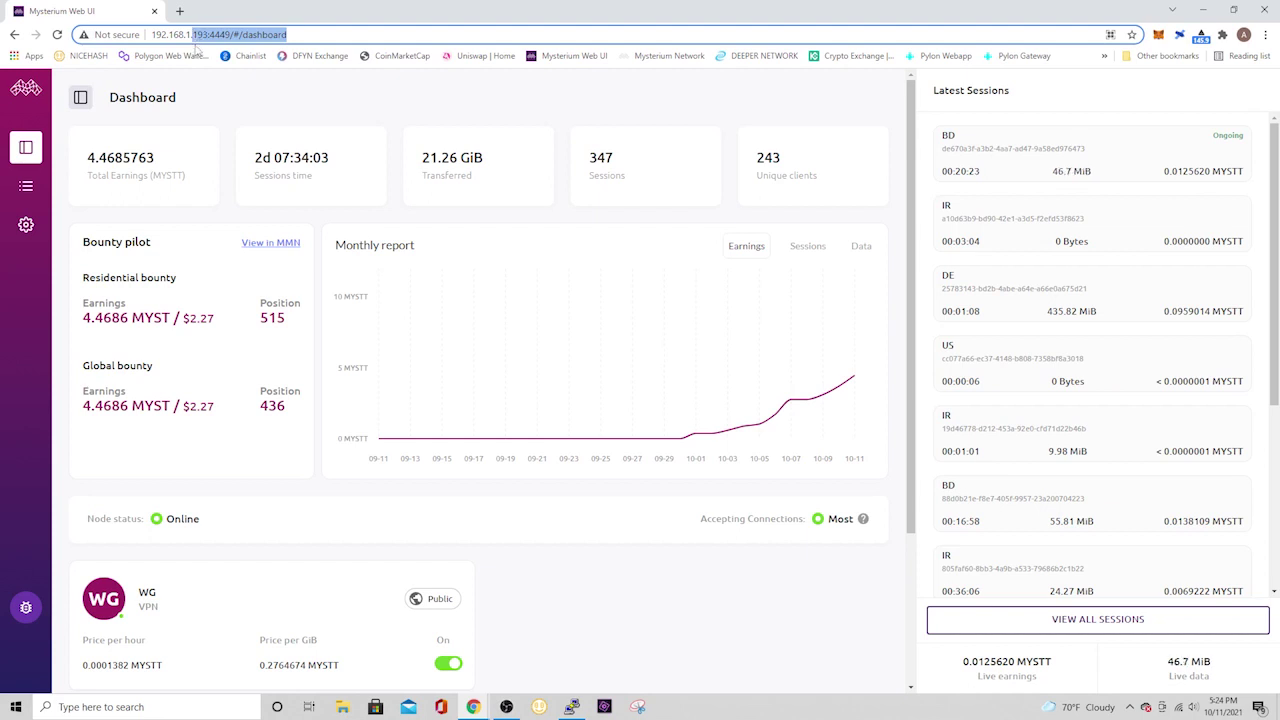
type("202")
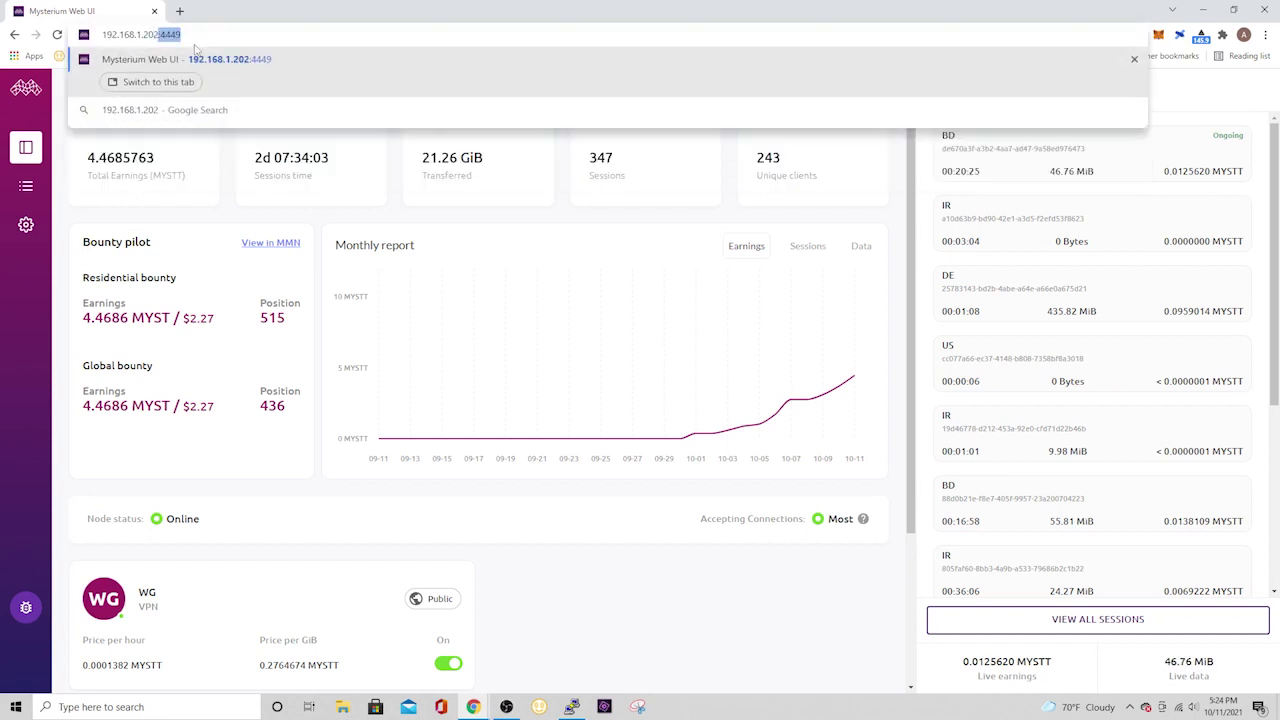
key("Return")
key("super+Right")
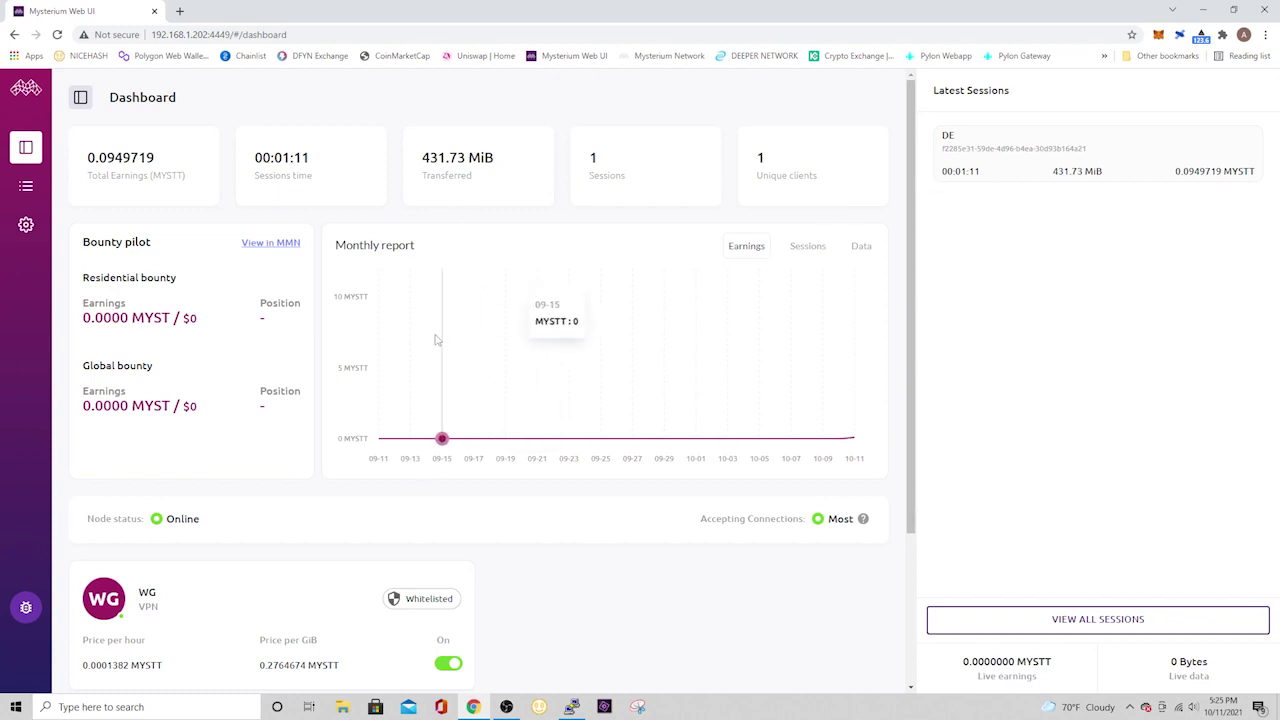
Turn off "Only Mysterium verified partner traffic" in the new node's Global Service Settings and accept the service restart.
scroll(322, 405, "down", 3)
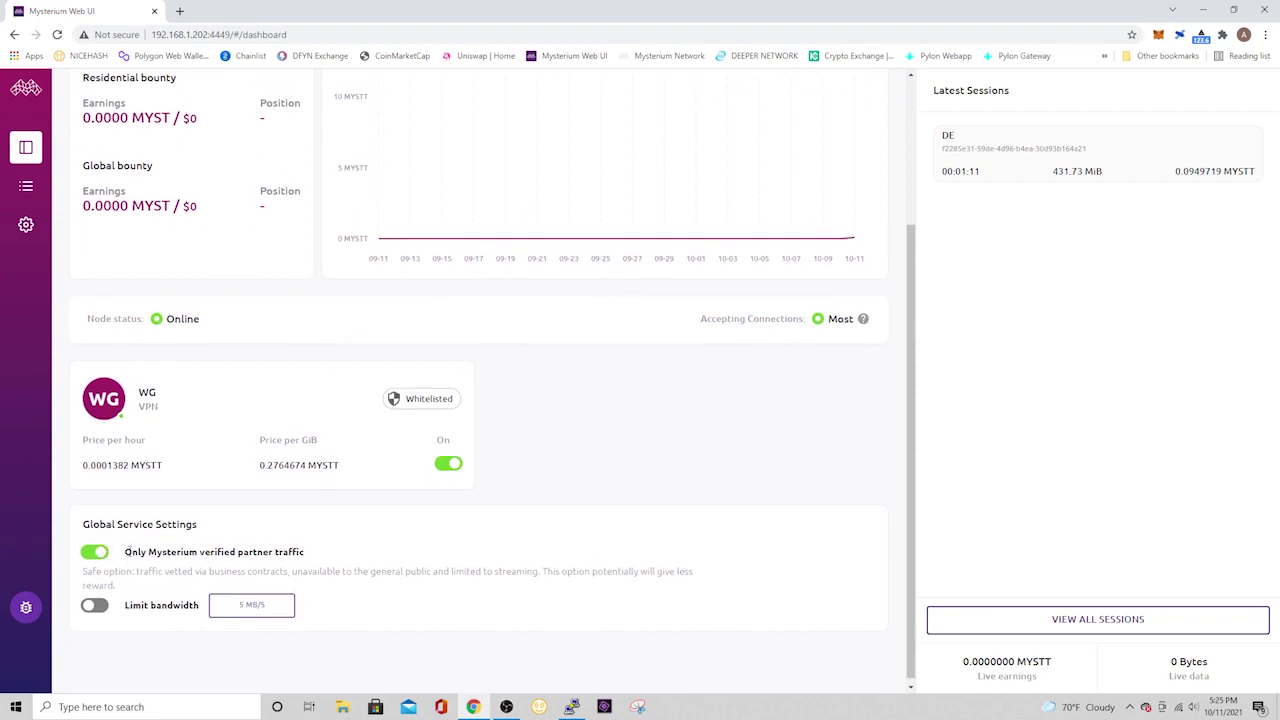
left_click_drag(83, 576, 231, 590)
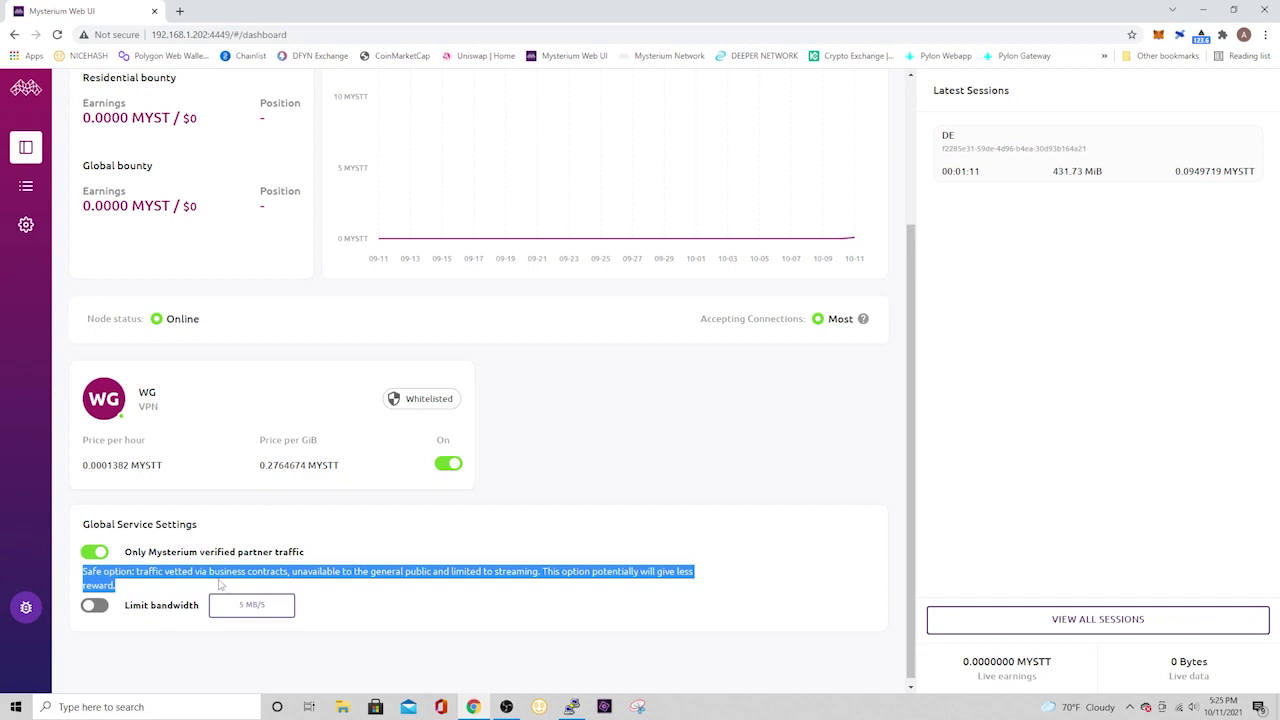
left_click(127, 547)
left_click(98, 553)
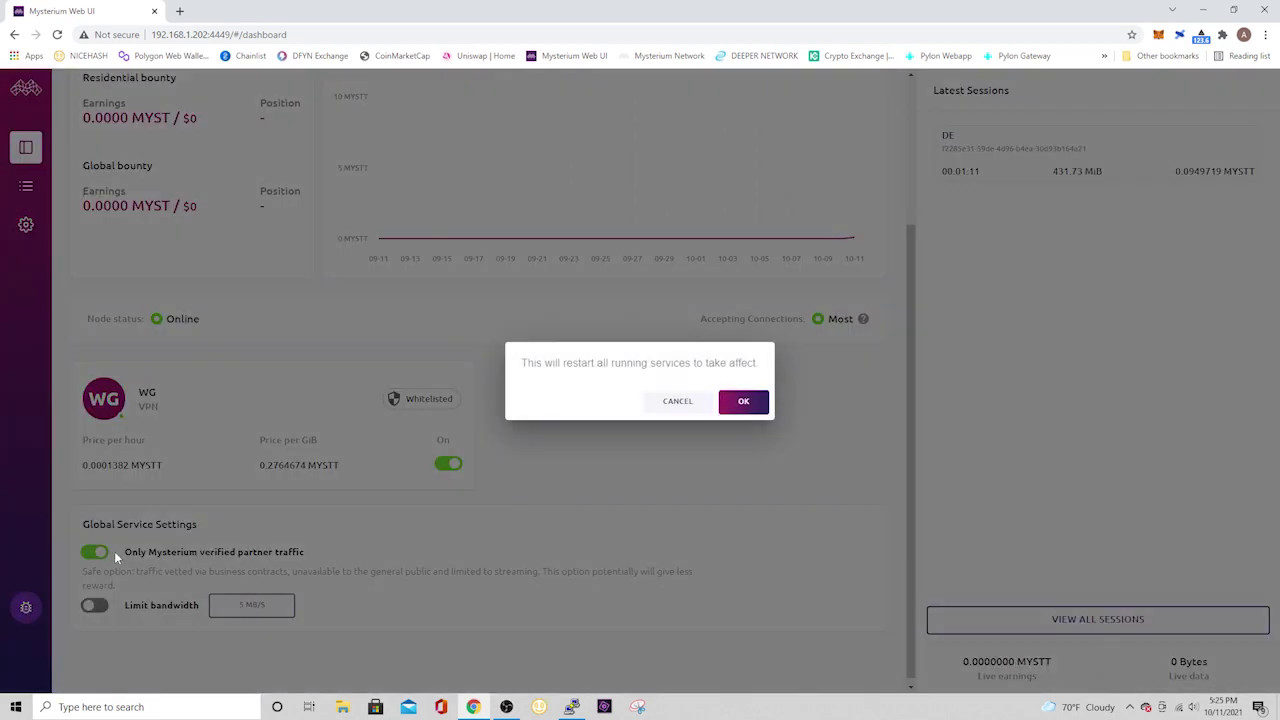
left_click(742, 403)
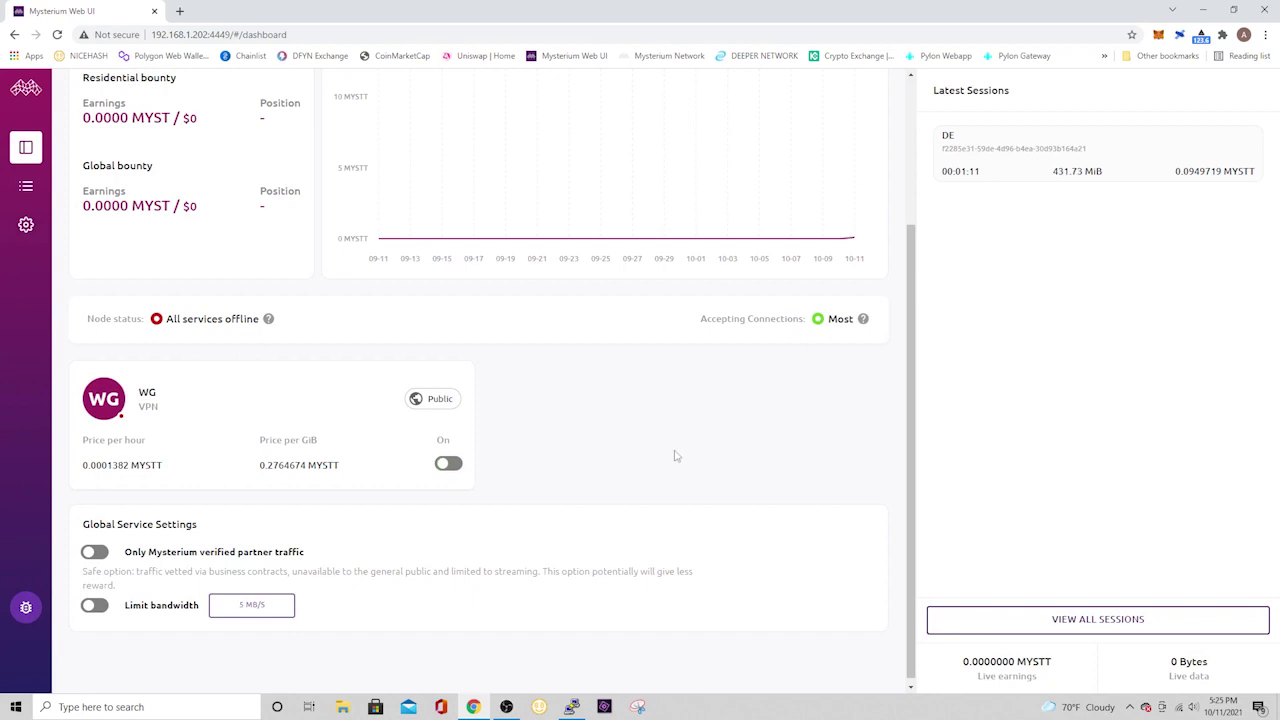
scroll(674, 400, "up", 2)
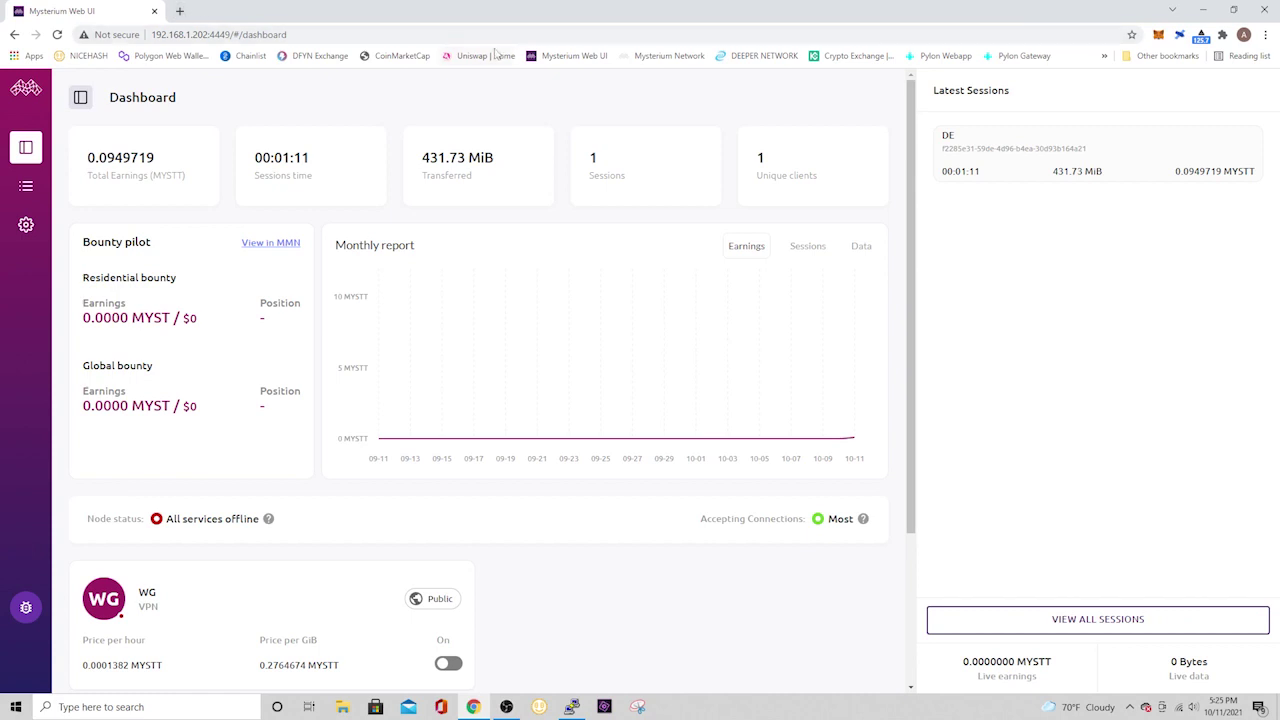
Open the Mysterium Network account dashboard and go to the Residential leaderboard.
left_click(677, 56)
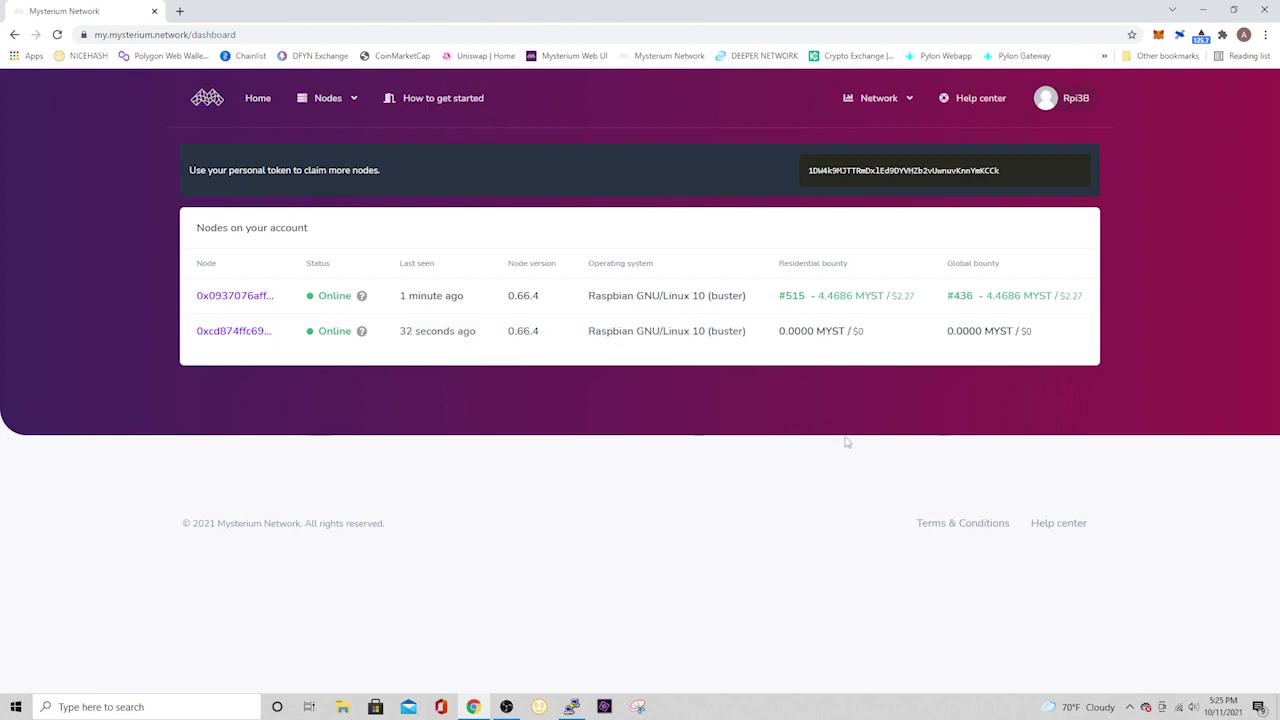
left_click(848, 95)
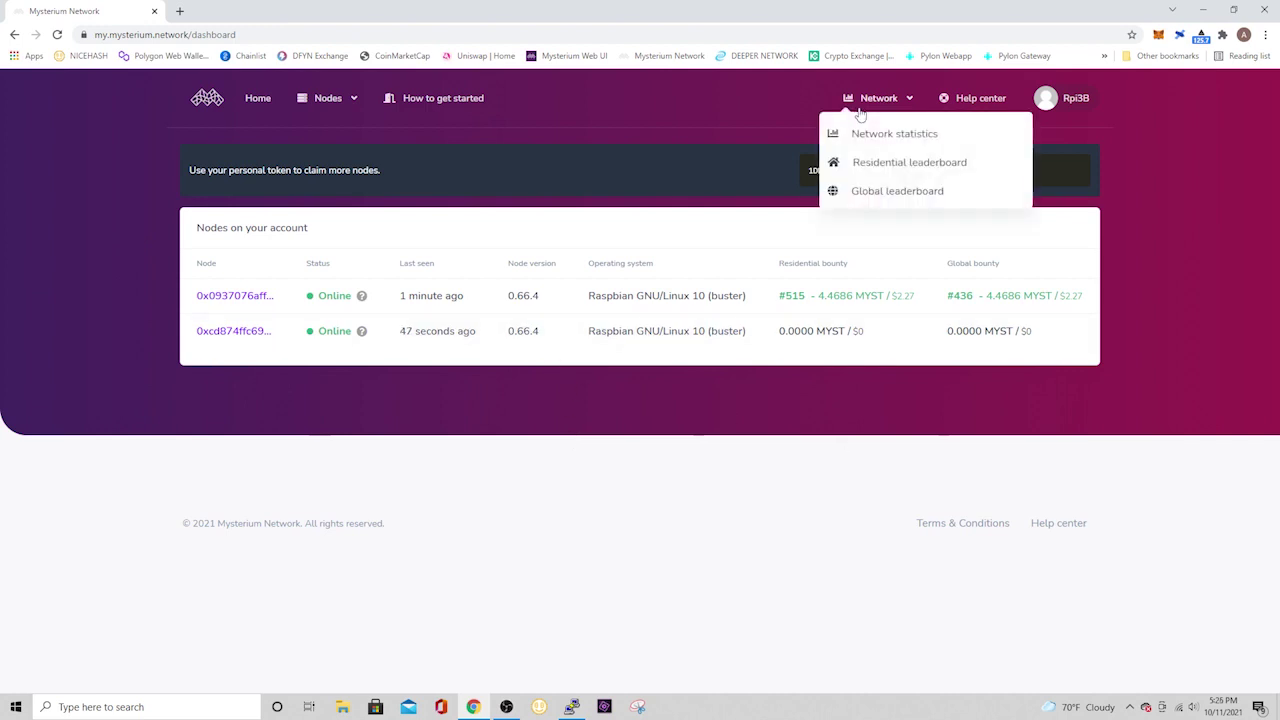
left_click(903, 166)
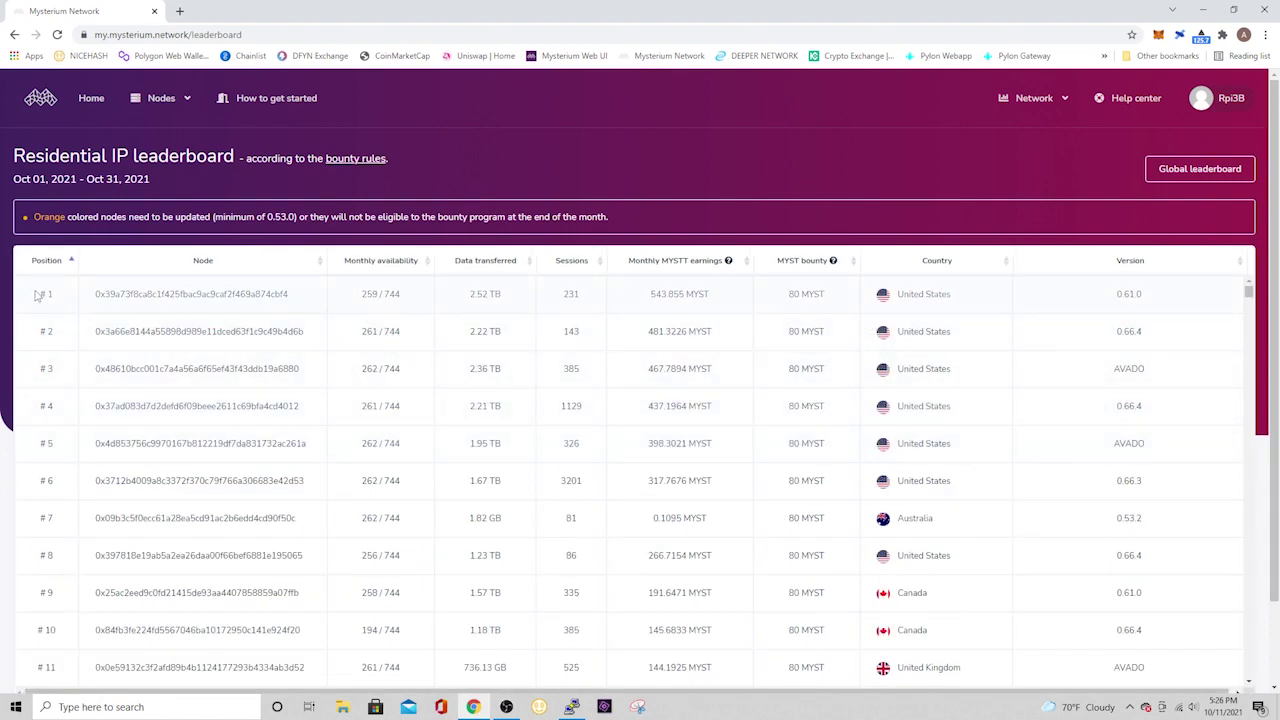
Examine the Residential IP leaderboard, comparing the first-place node's earnings and MYST bounty with those of the first 50 positions.
left_click_drag(42, 293, 829, 313)
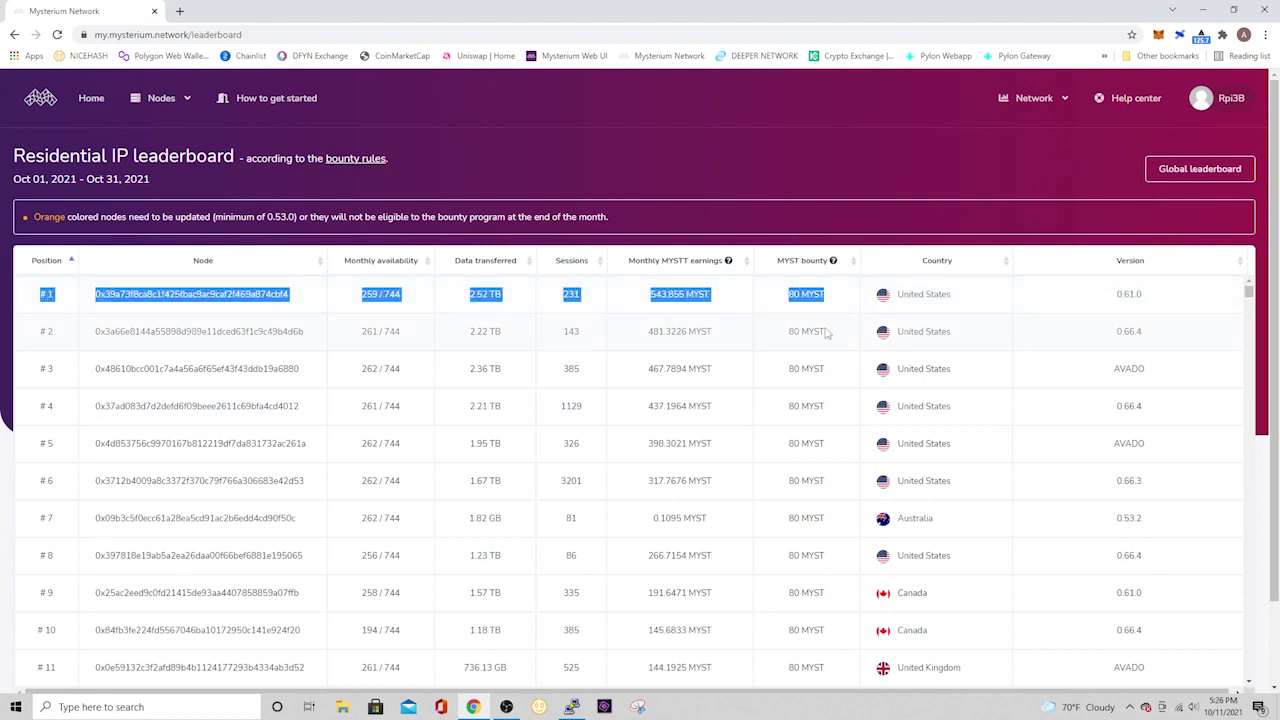
scroll(822, 330, "down", 5)
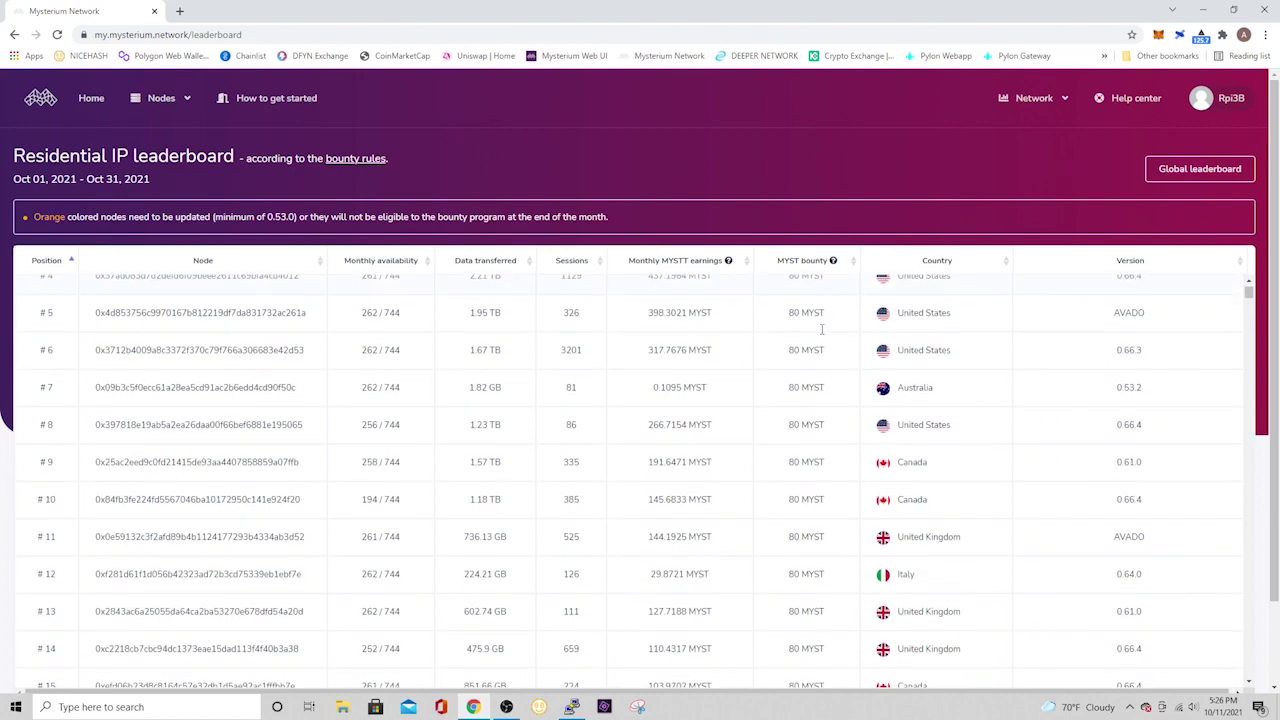
scroll(818, 335, "down", 4)
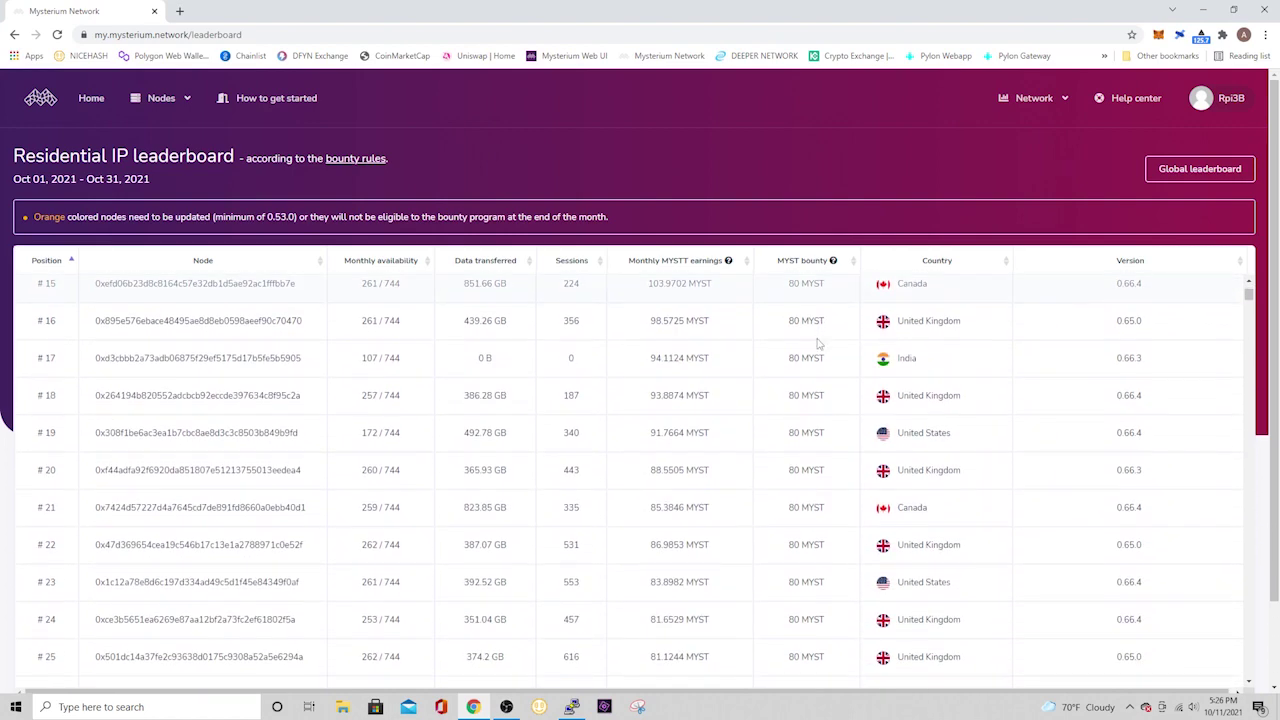
scroll(816, 372, "down", 1)
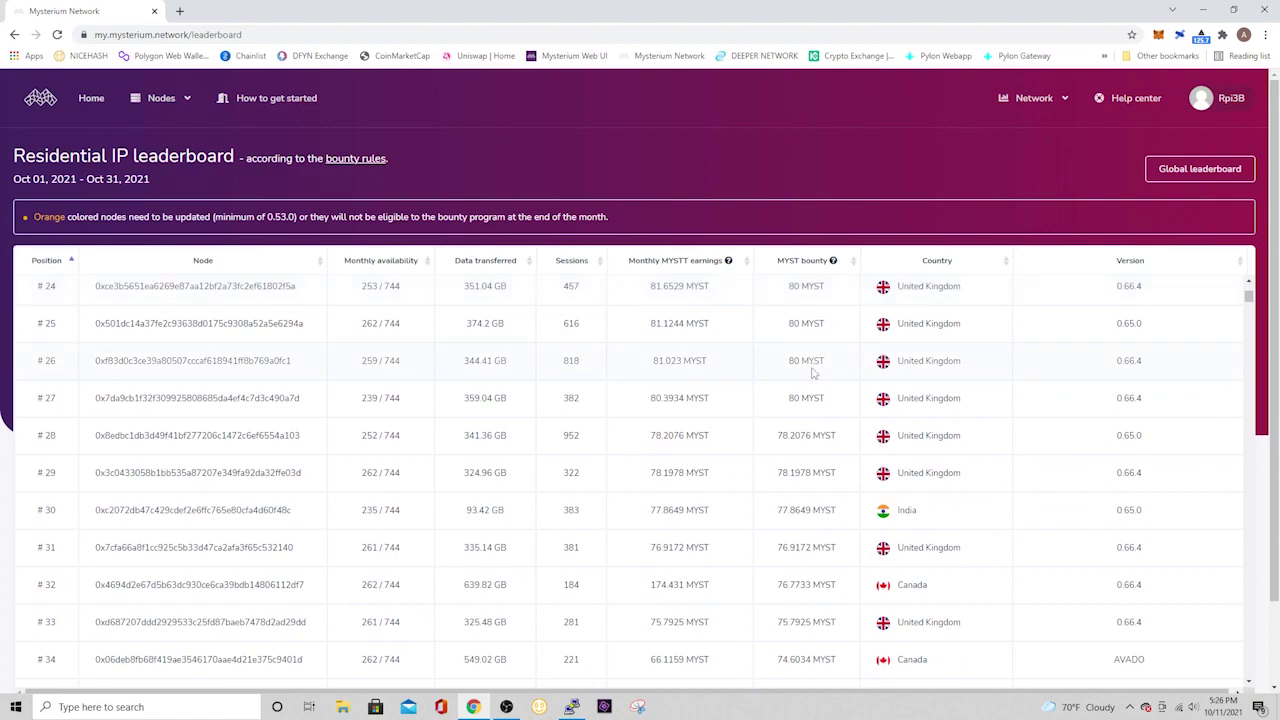
scroll(814, 372, "down", 4)
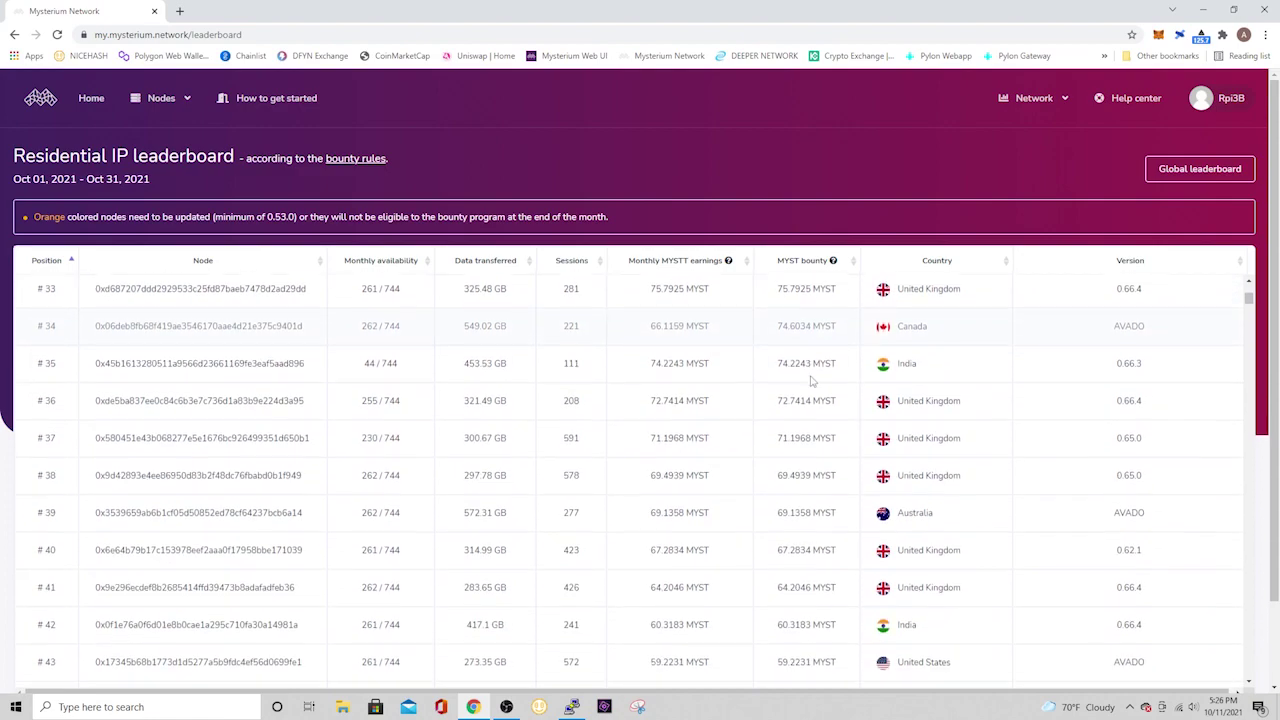
scroll(812, 383, "down", 3)
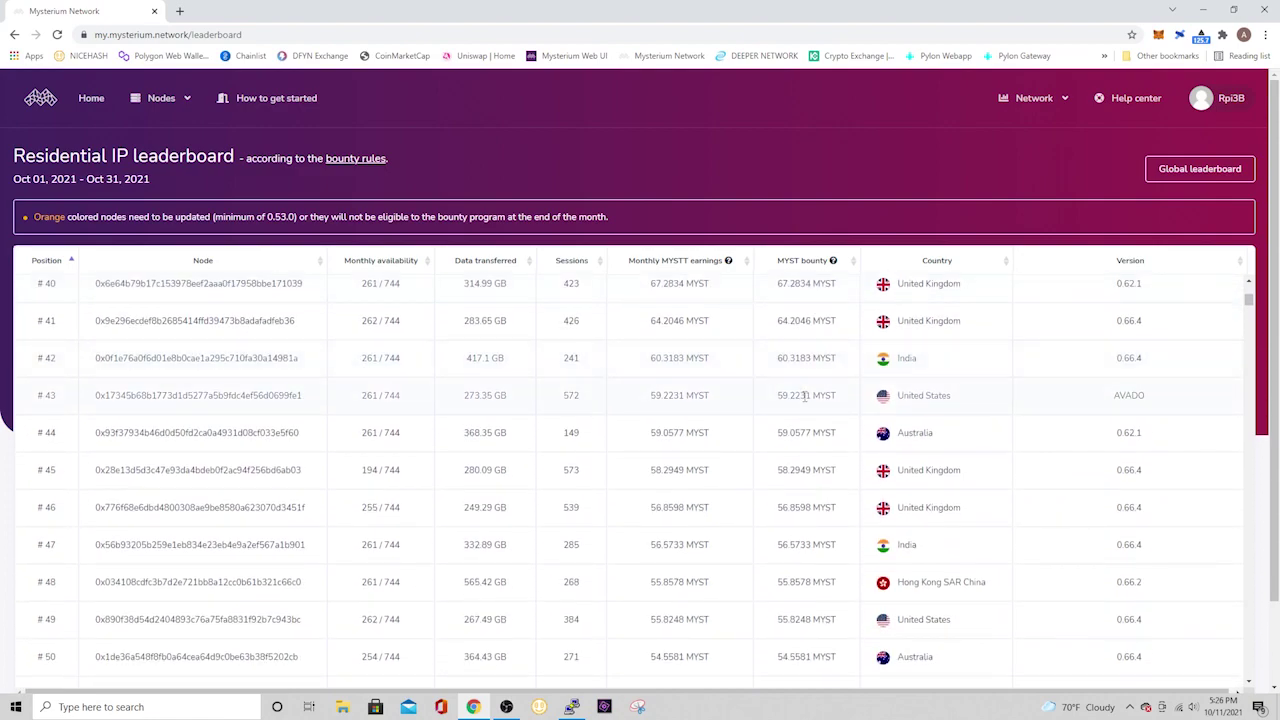
scroll(805, 395, "up", 15)
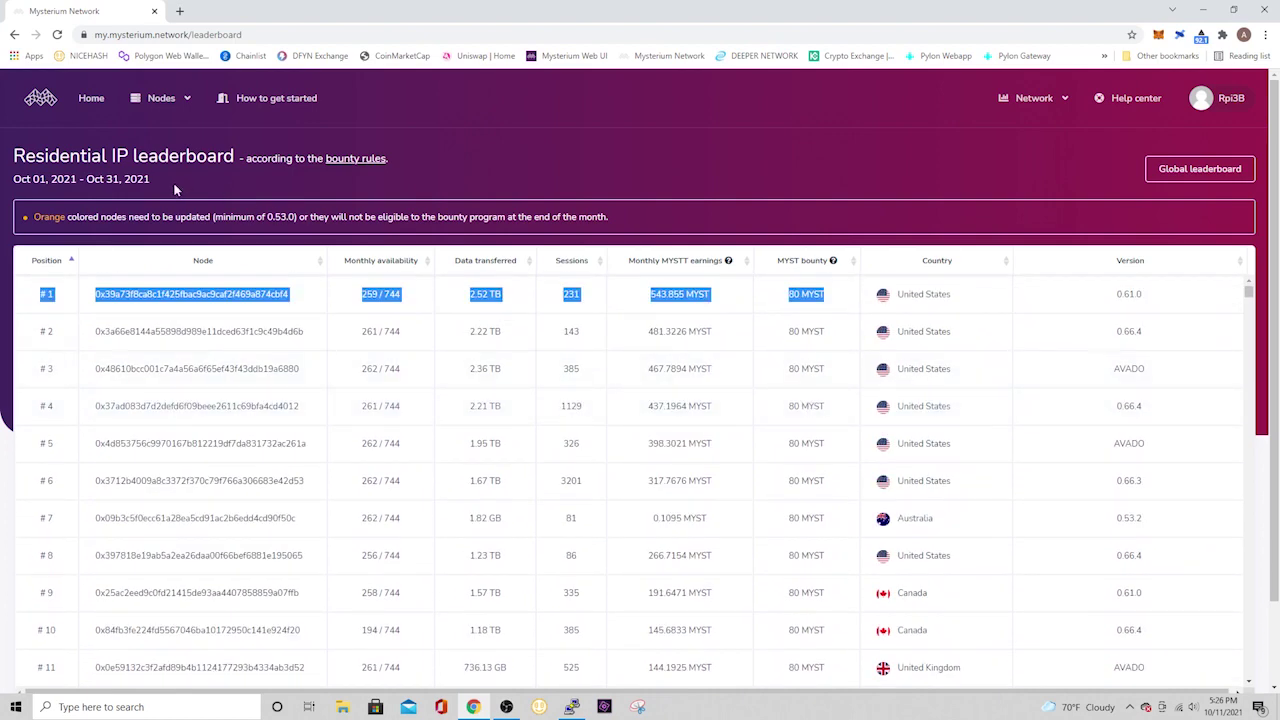
left_click(174, 189)
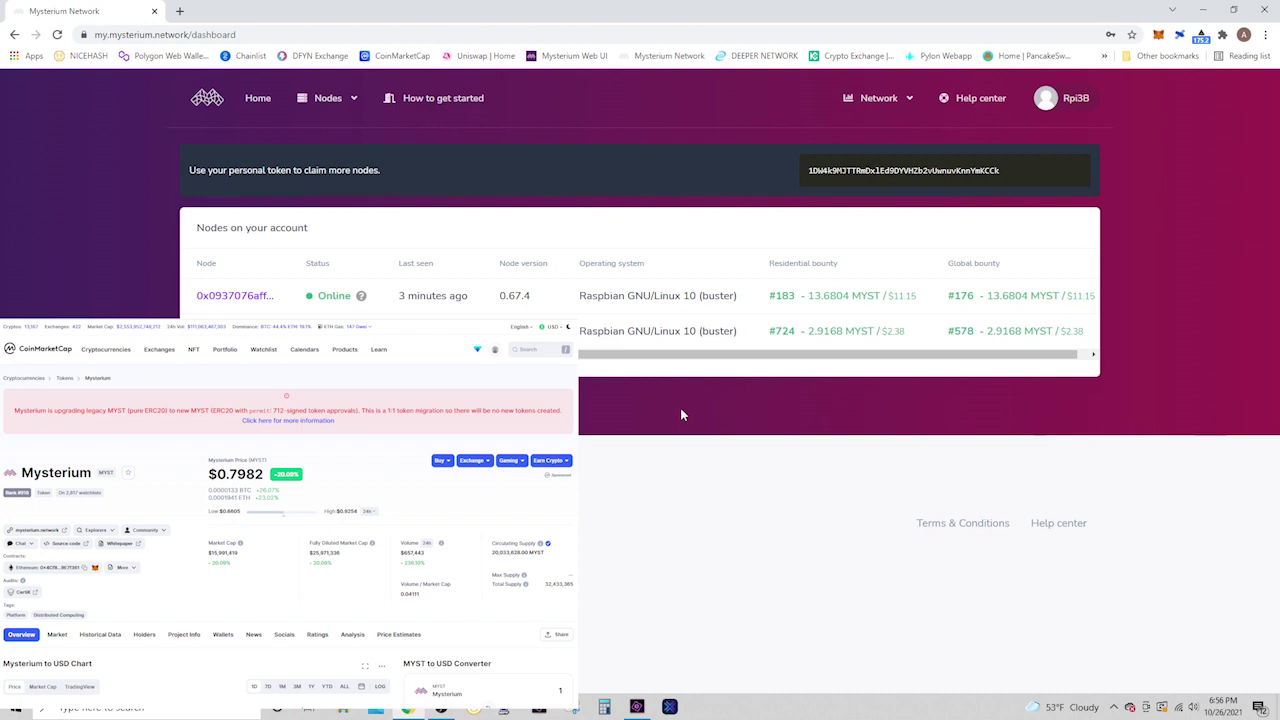
Review the residential bounty earnings of both nodes on the account dashboard.
scroll(640, 330, "right", 1)
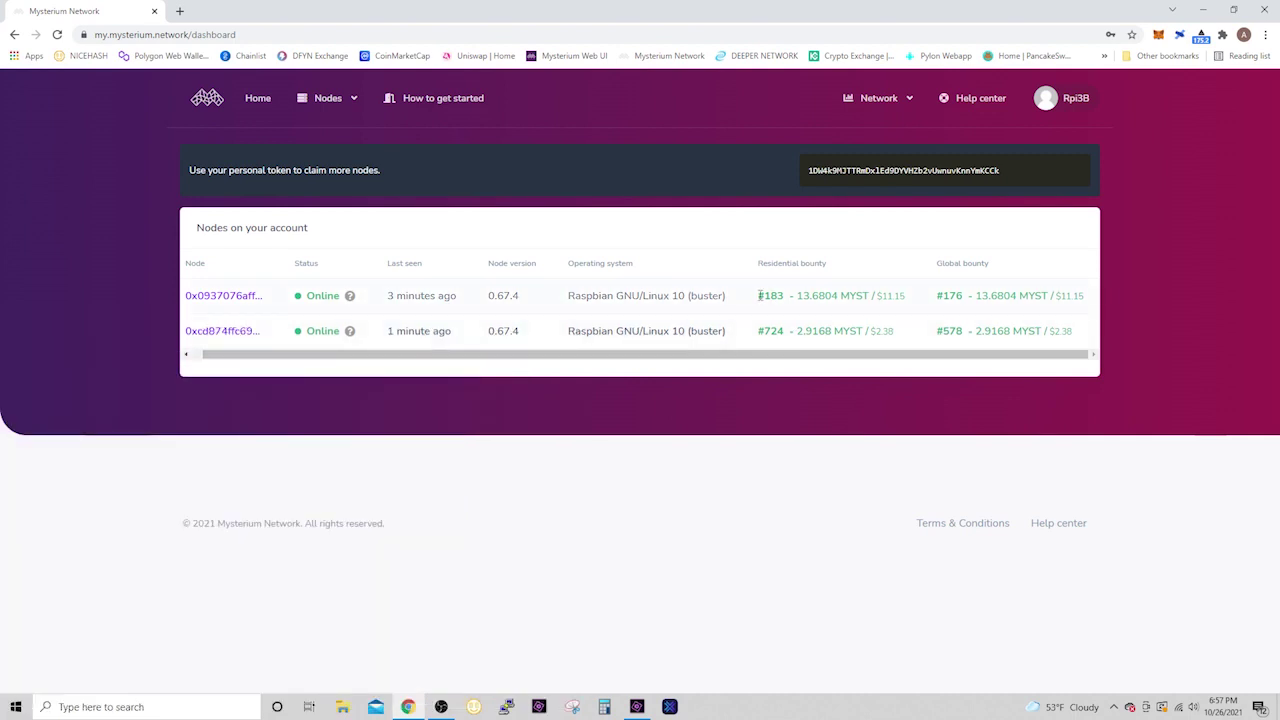
left_click_drag(759, 295, 907, 312)
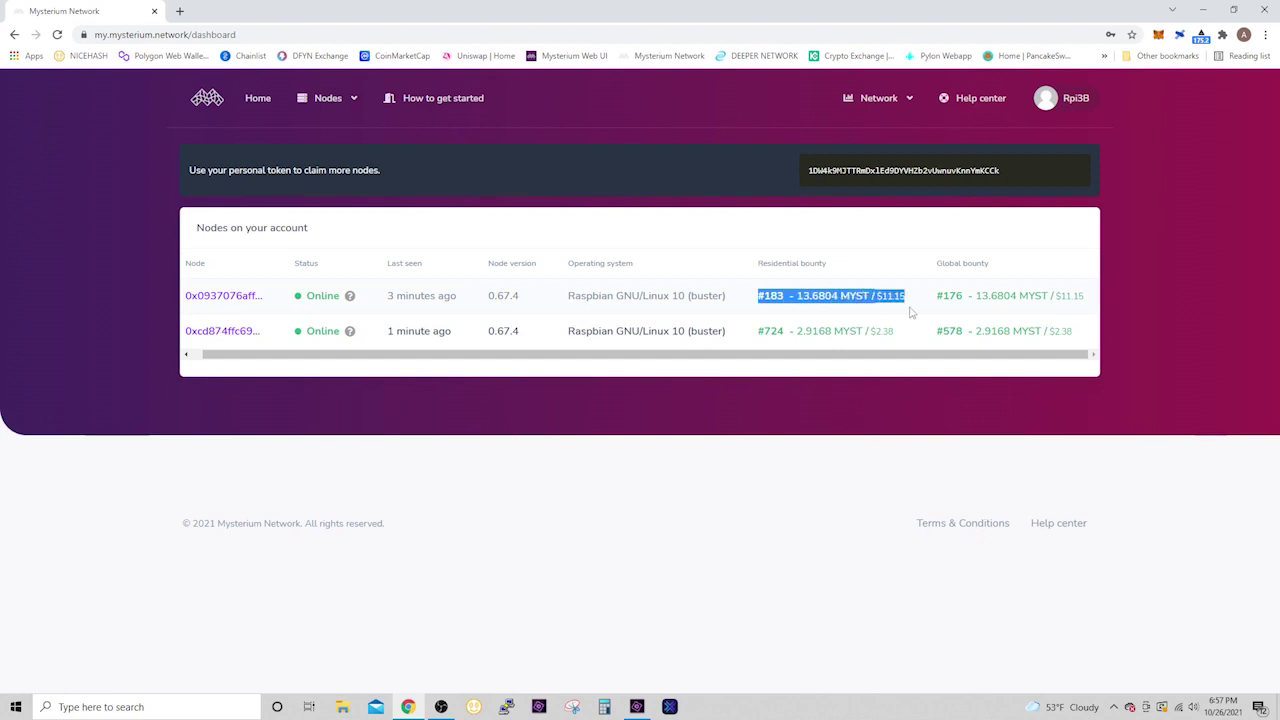
left_click(911, 313)
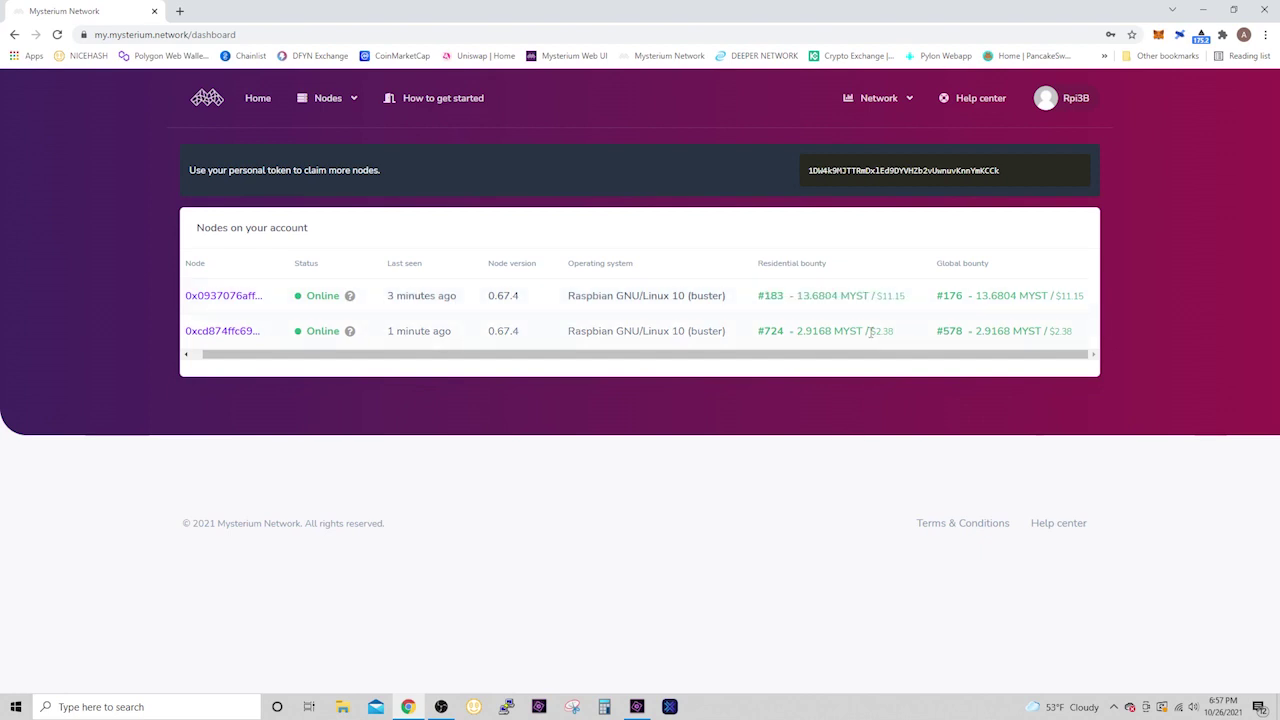
left_click_drag(870, 331, 900, 336)
left_click(916, 339)
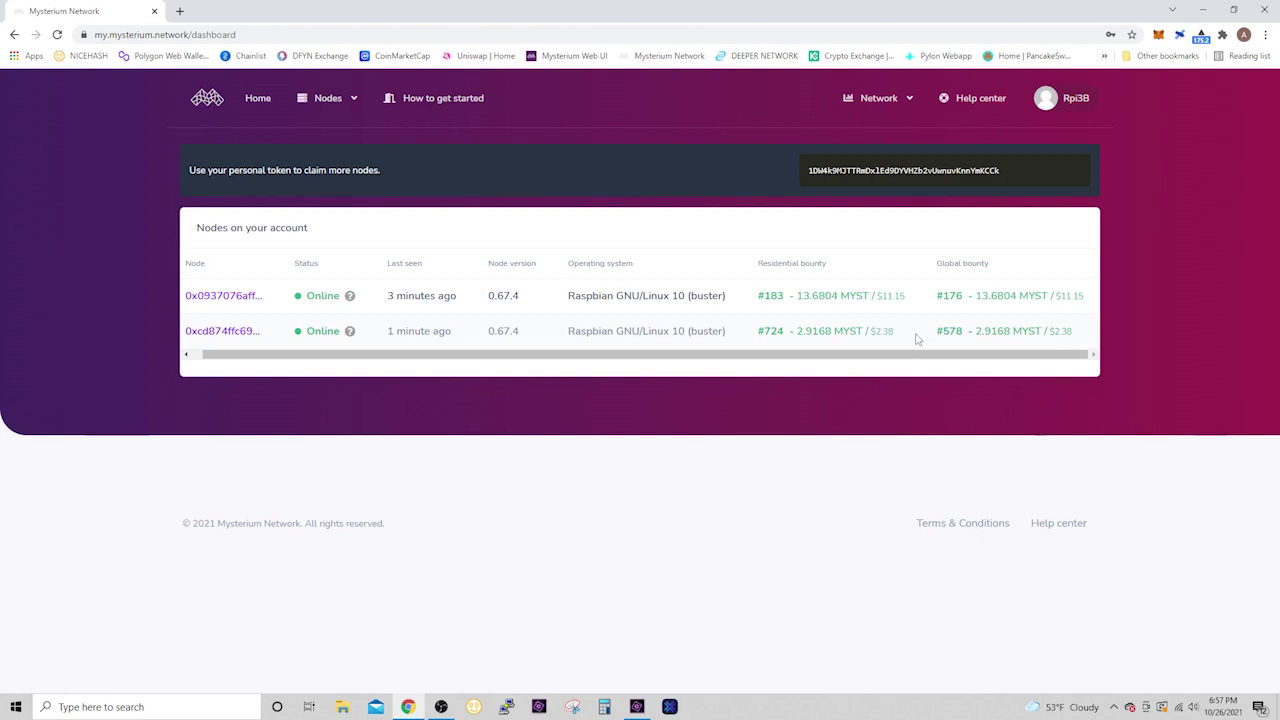